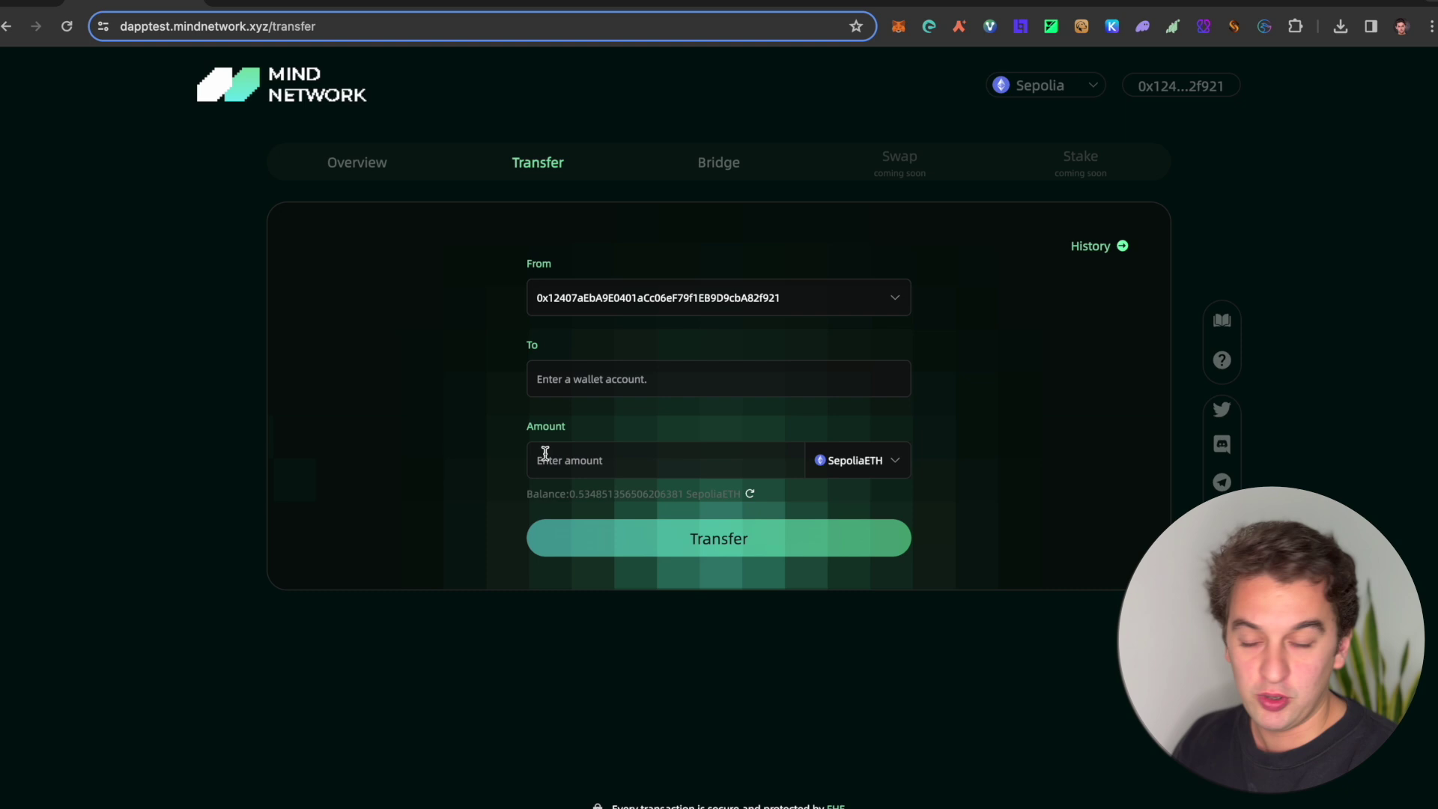
Step: Switch from the Mind Network transfer form to the Alchemy Ethereum Sepolia faucet tab
click(408, 3)
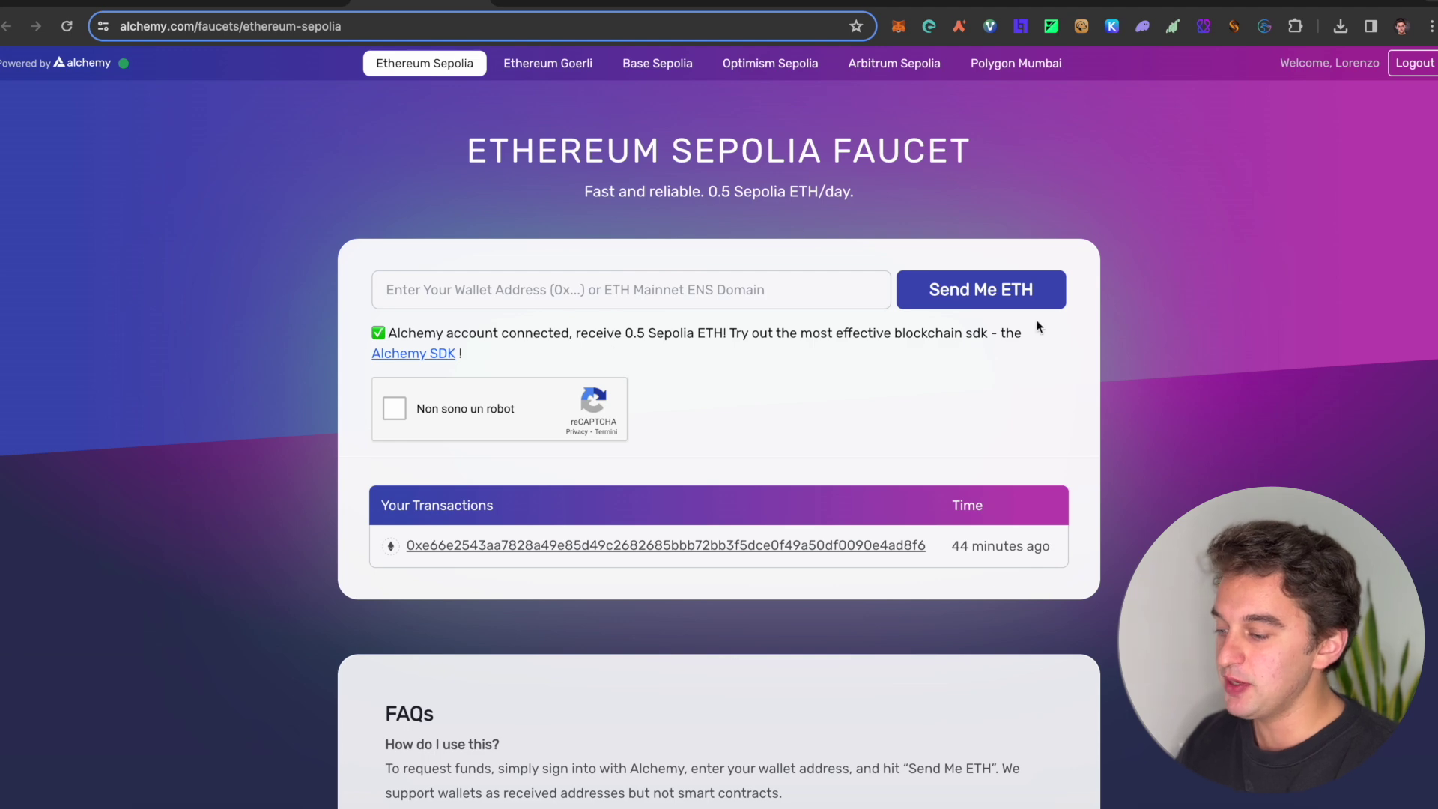
Step: Tick the faucet's robot check and paste the wallet address, then return to Mind Network
click(395, 408)
click(493, 301)
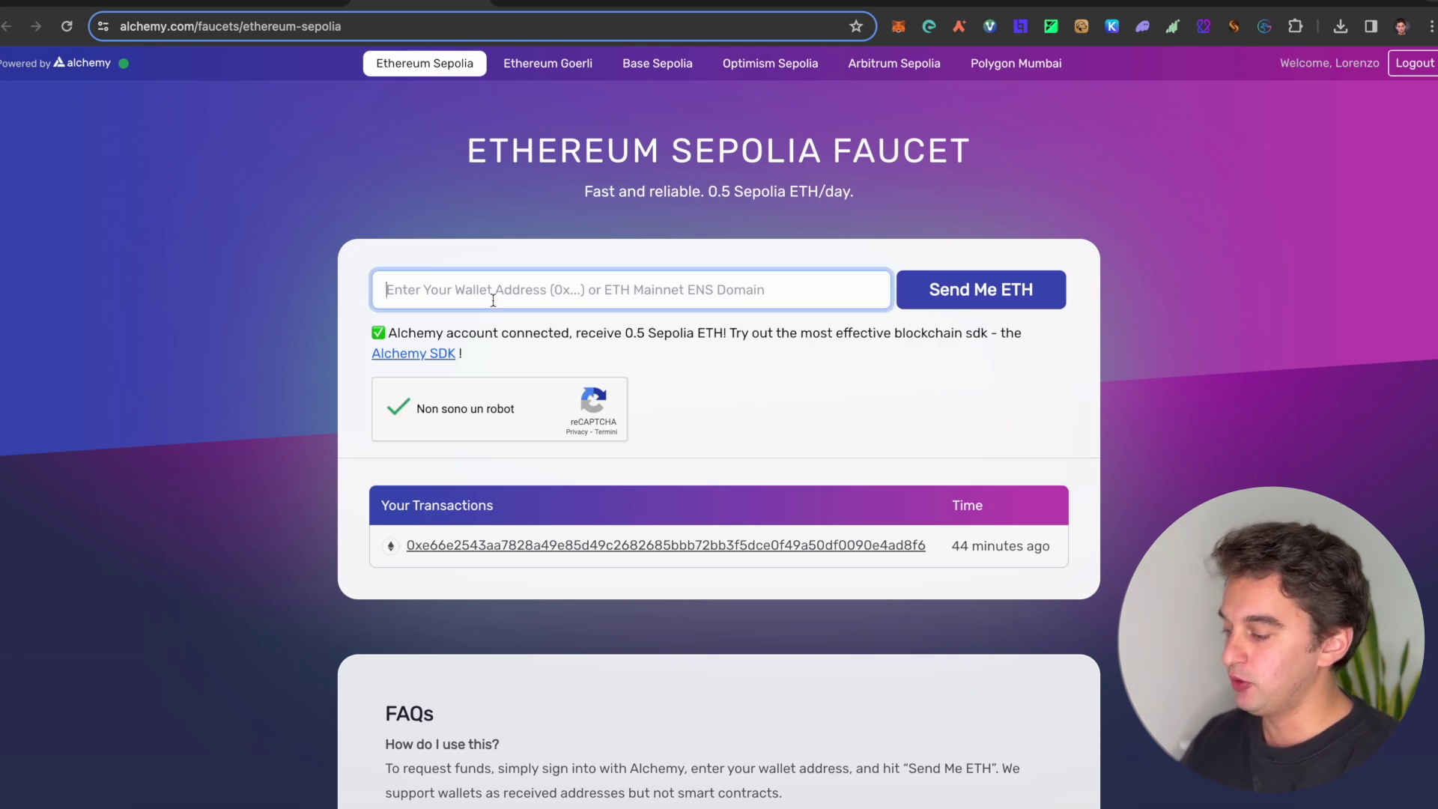
text(0x12407aEbA9E0401aCc06eF79f1EB9D9cbA82f921)
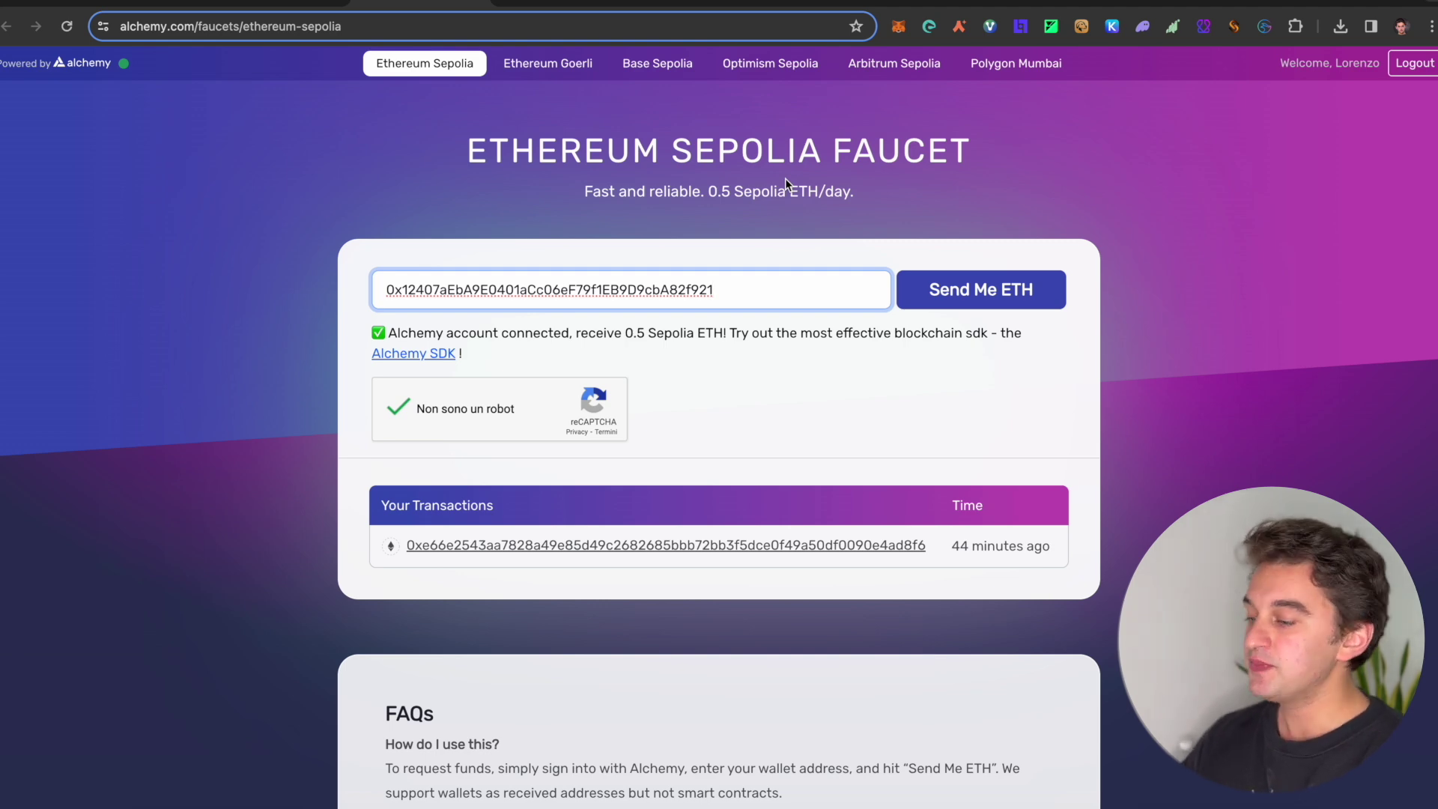
click(107, 3)
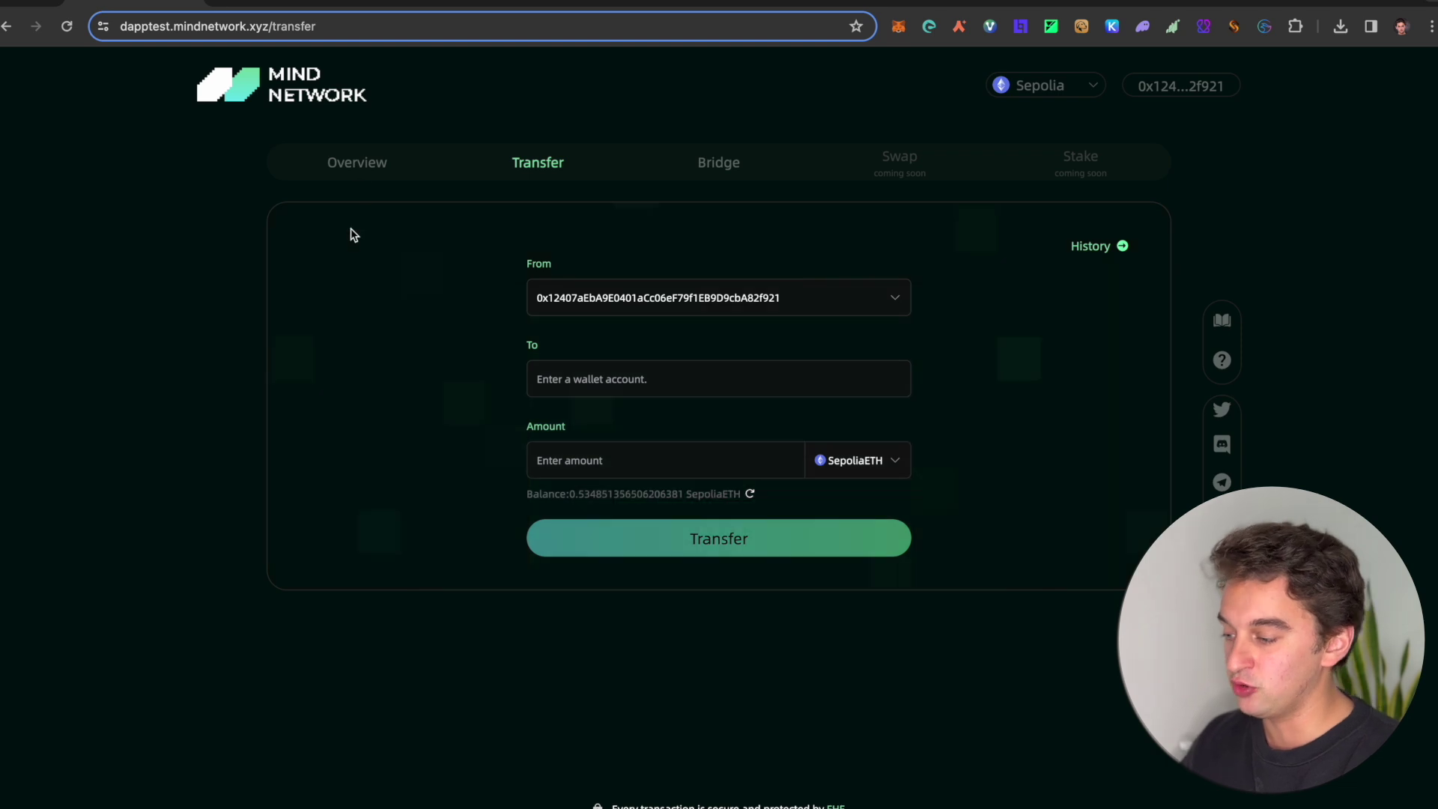
click(389, 176)
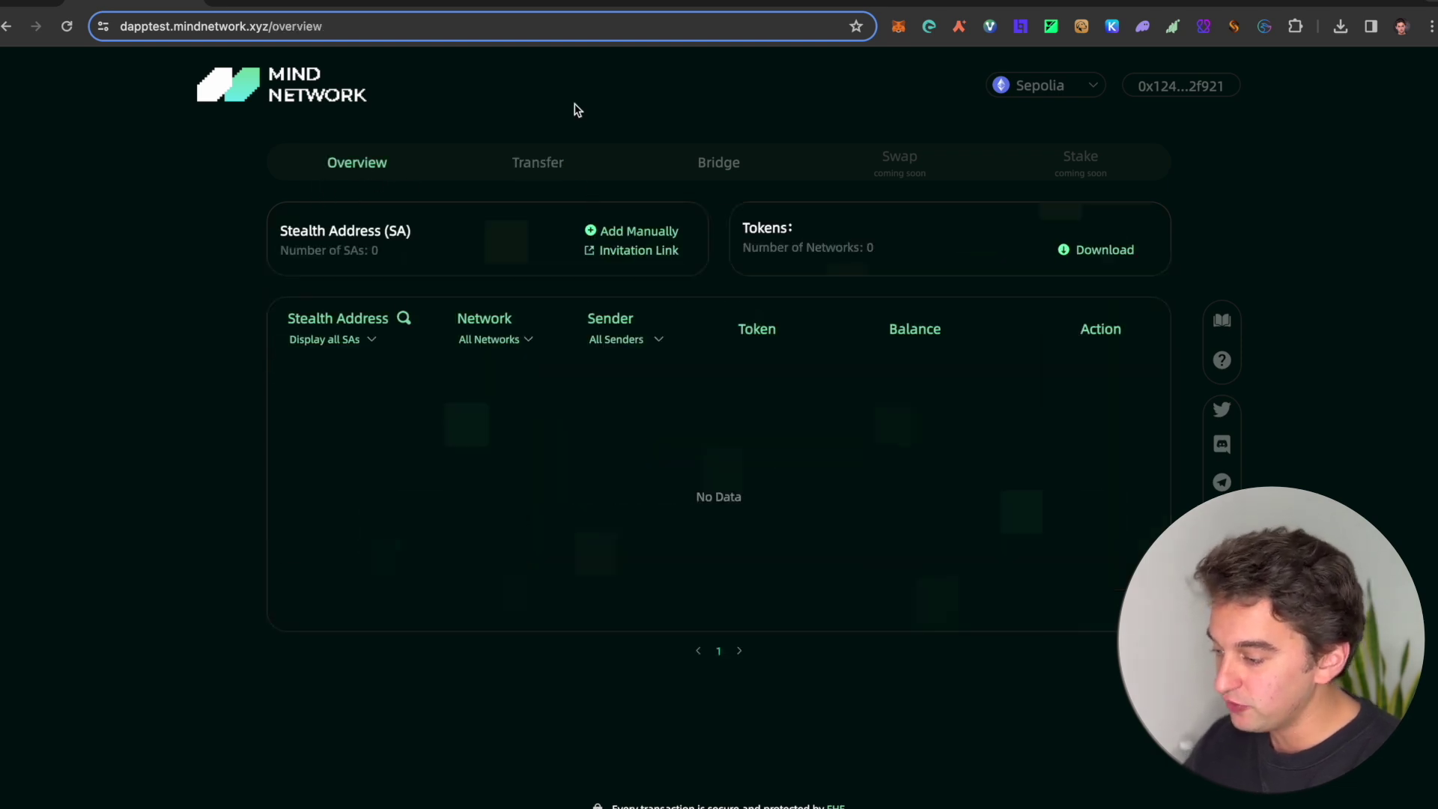
click(663, 236)
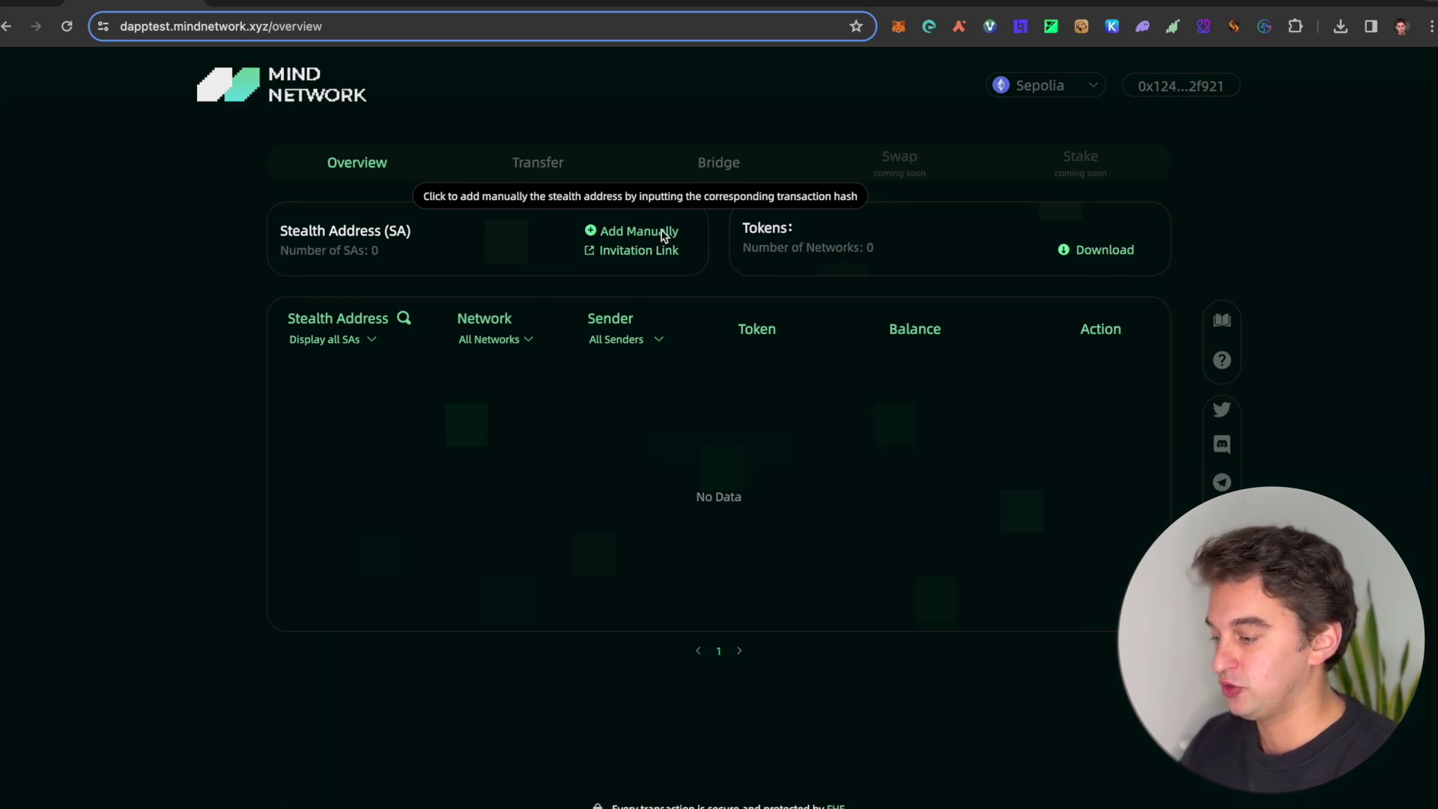
click(915, 195)
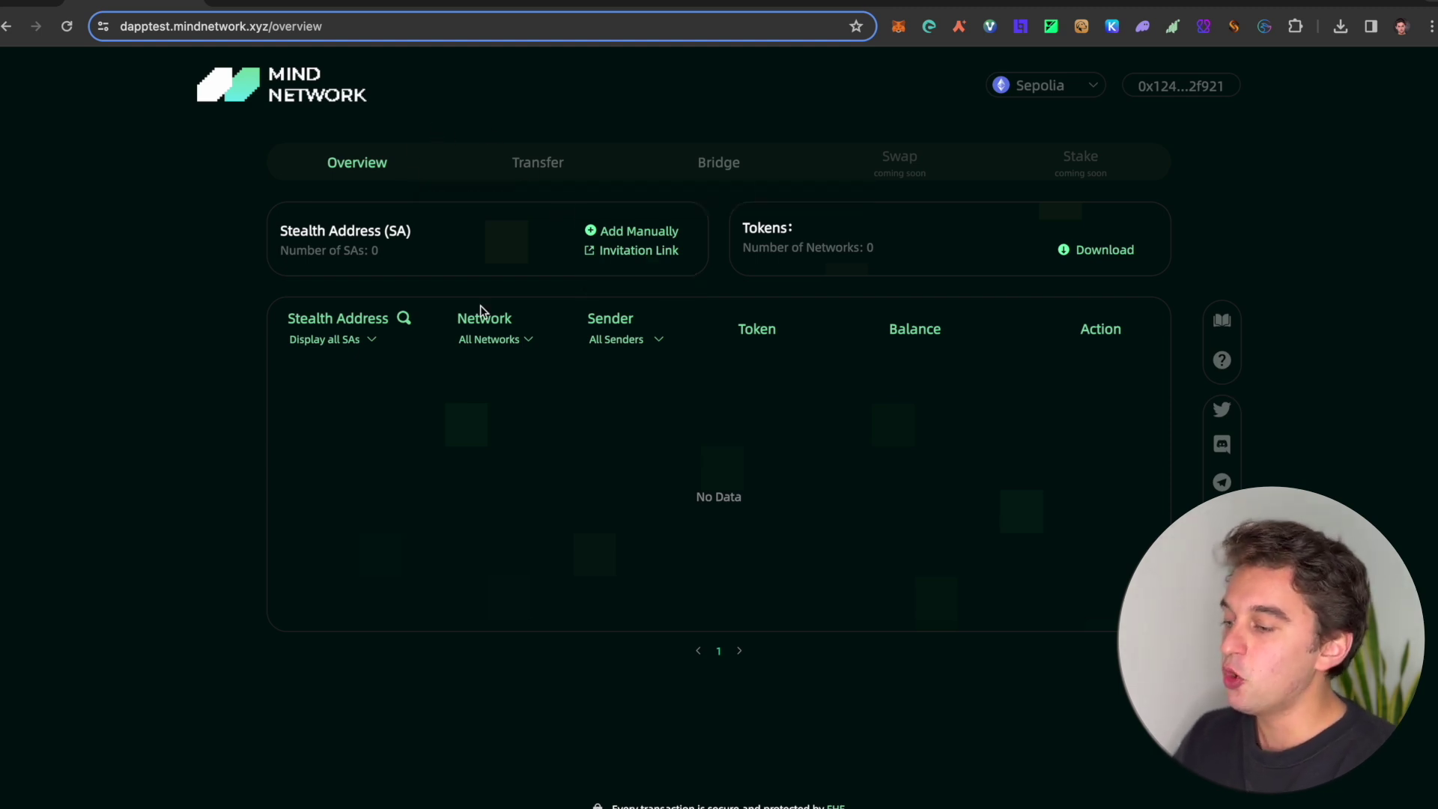
click(567, 170)
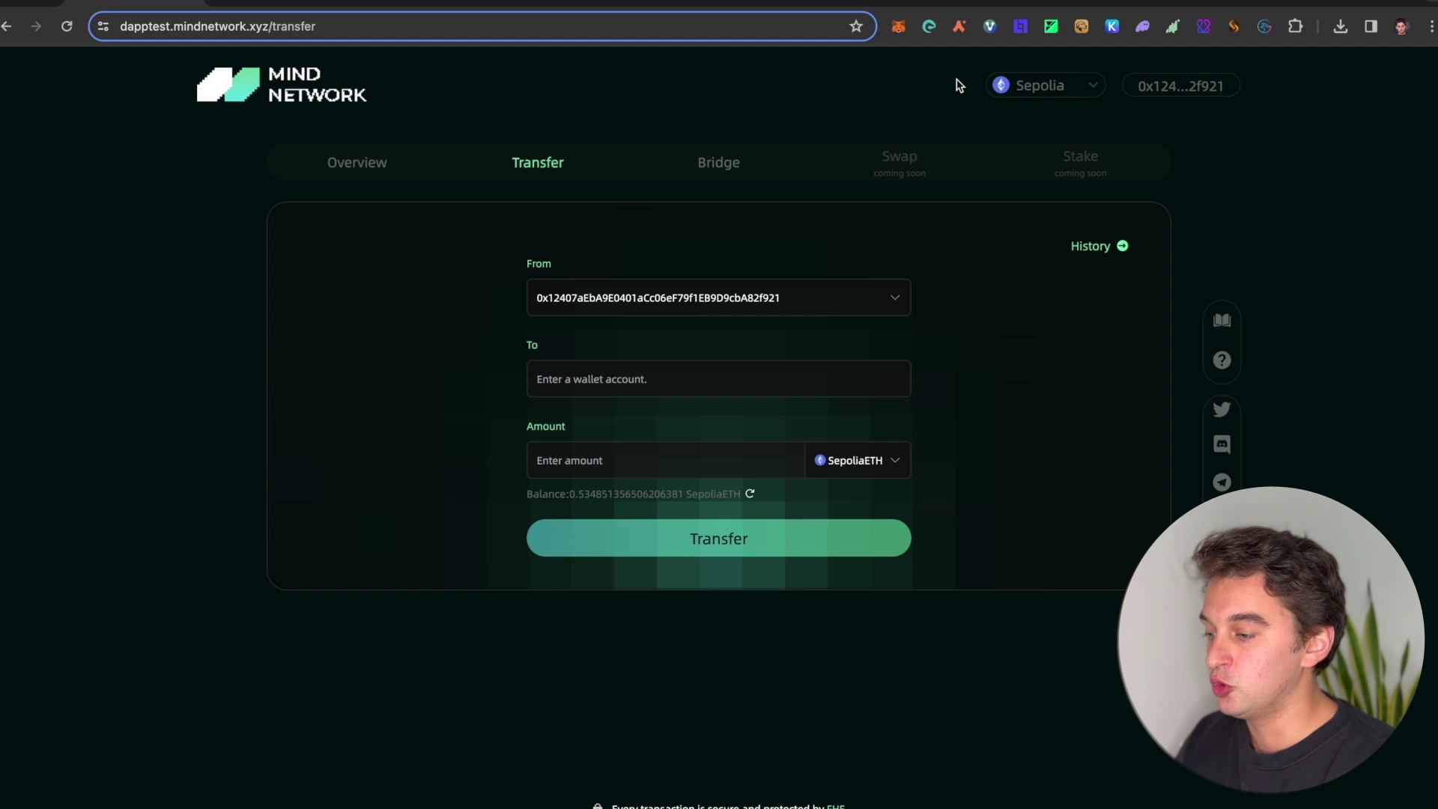
Step: Copy the second MetaMask account's address, then make Account 1 active again
click(898, 26)
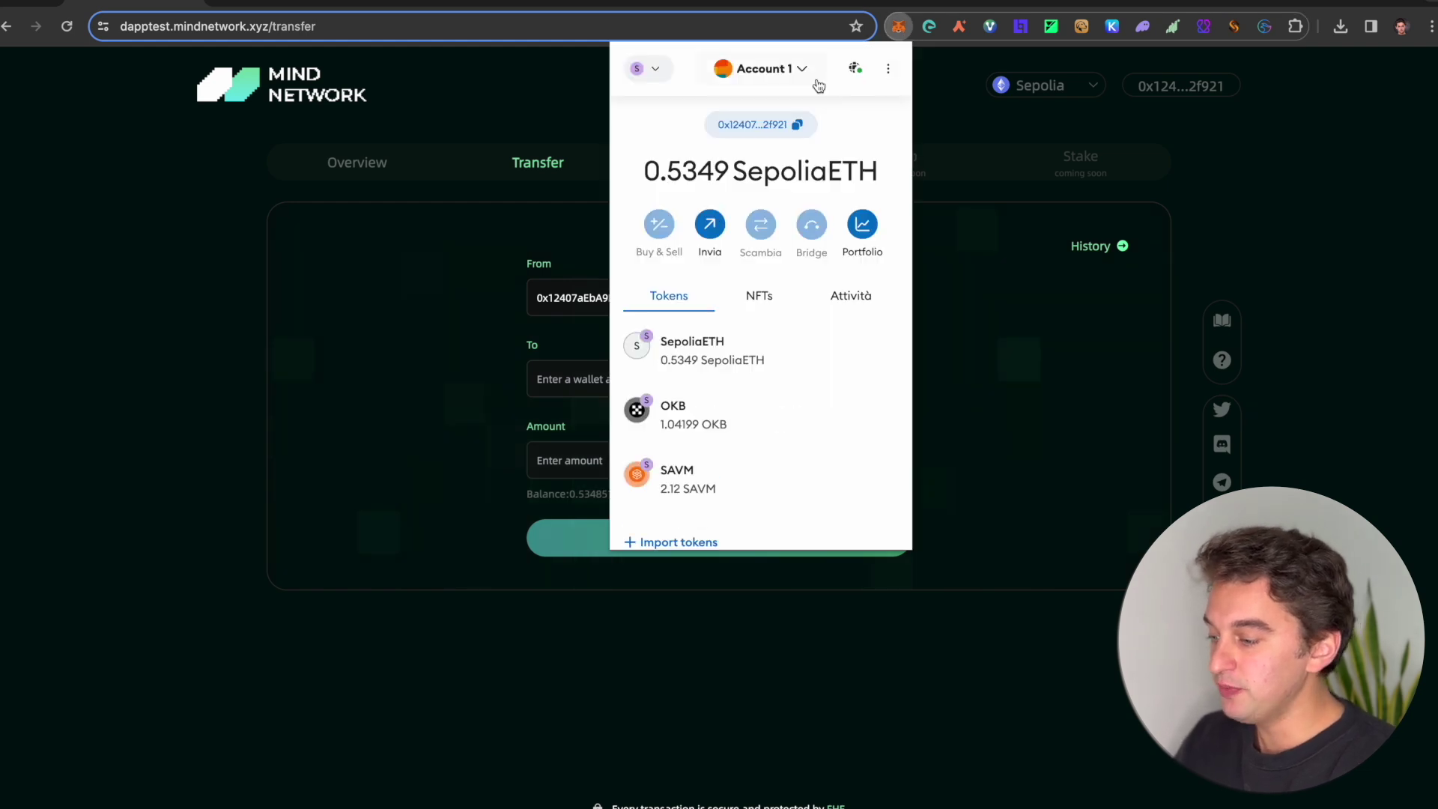
click(806, 65)
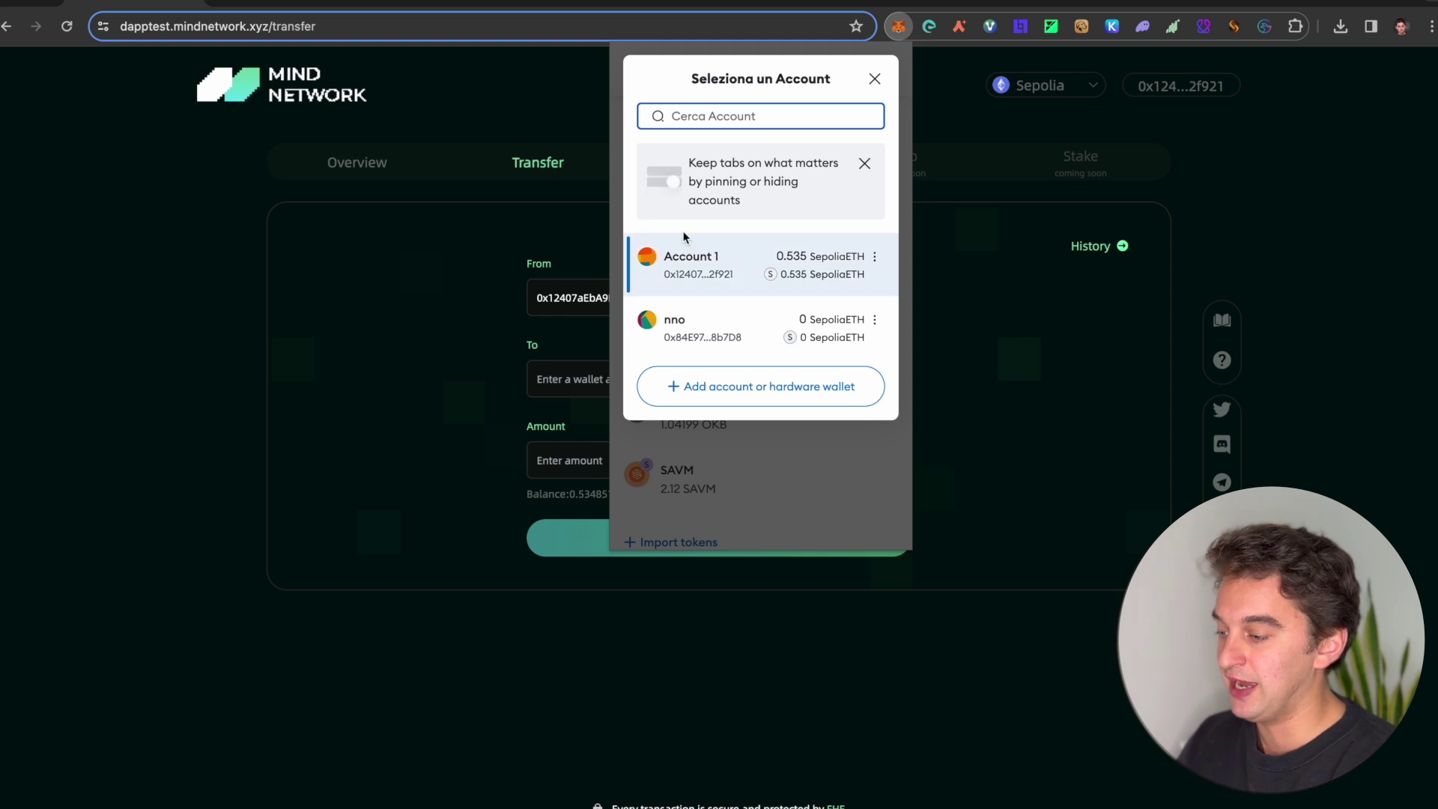
click(712, 318)
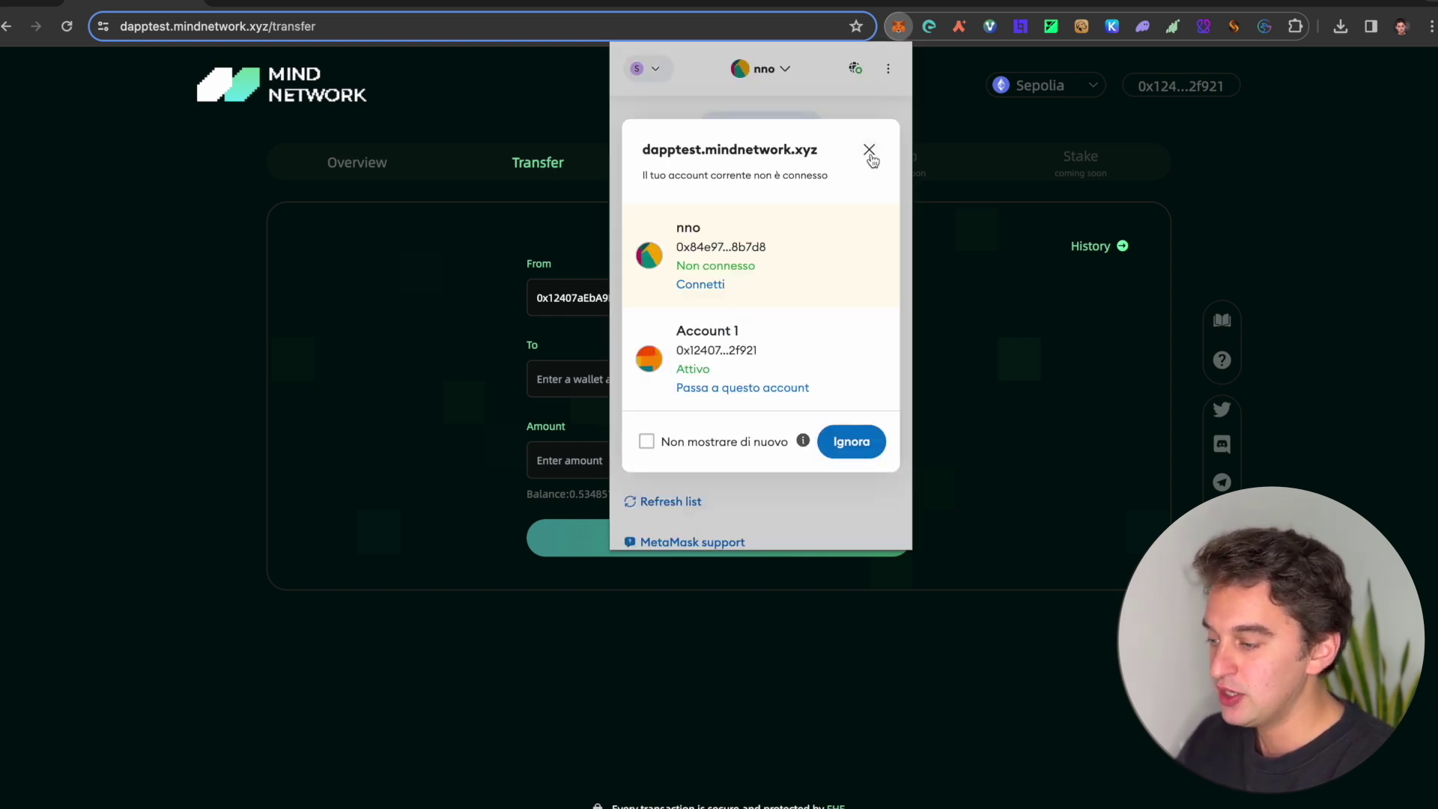
click(869, 150)
click(803, 127)
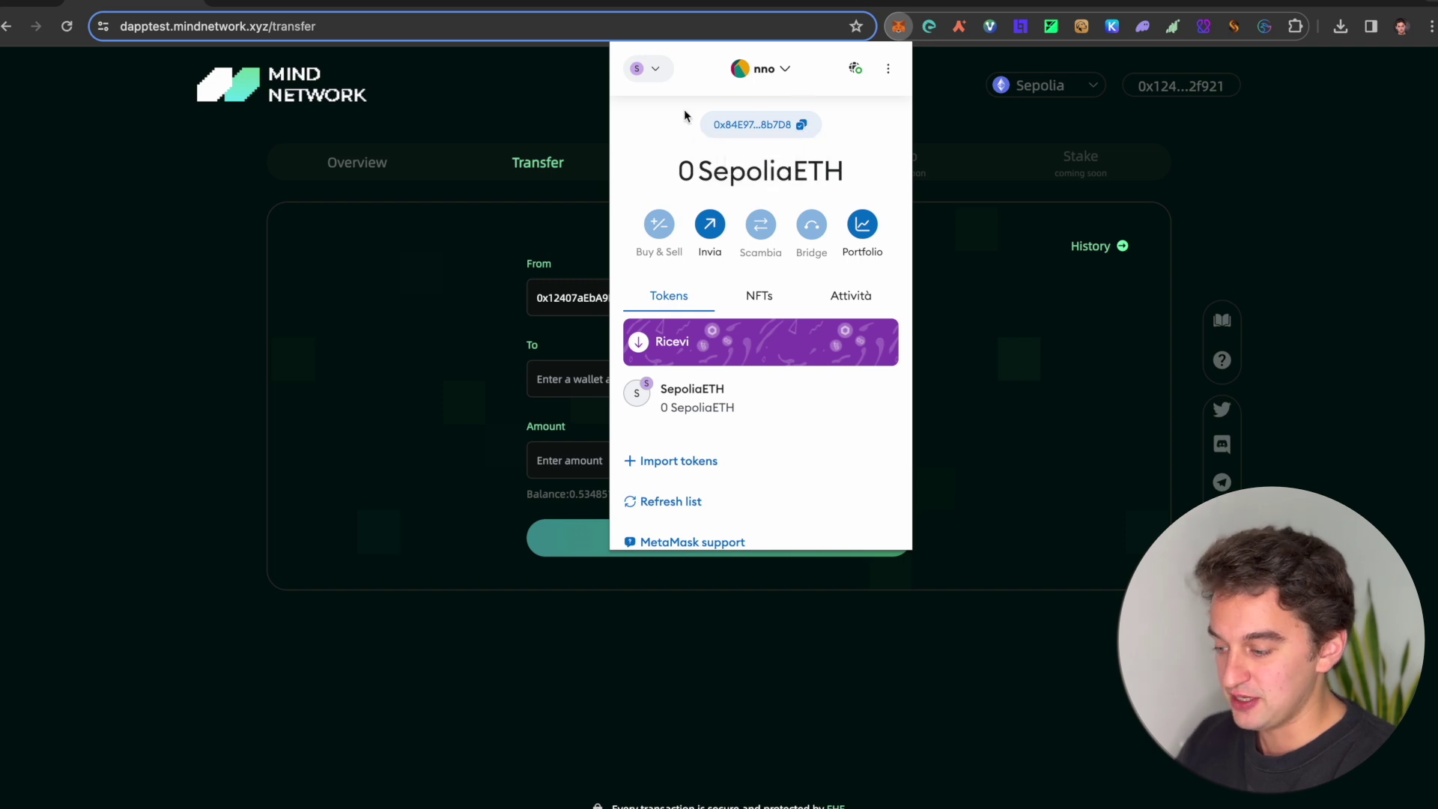
click(776, 81)
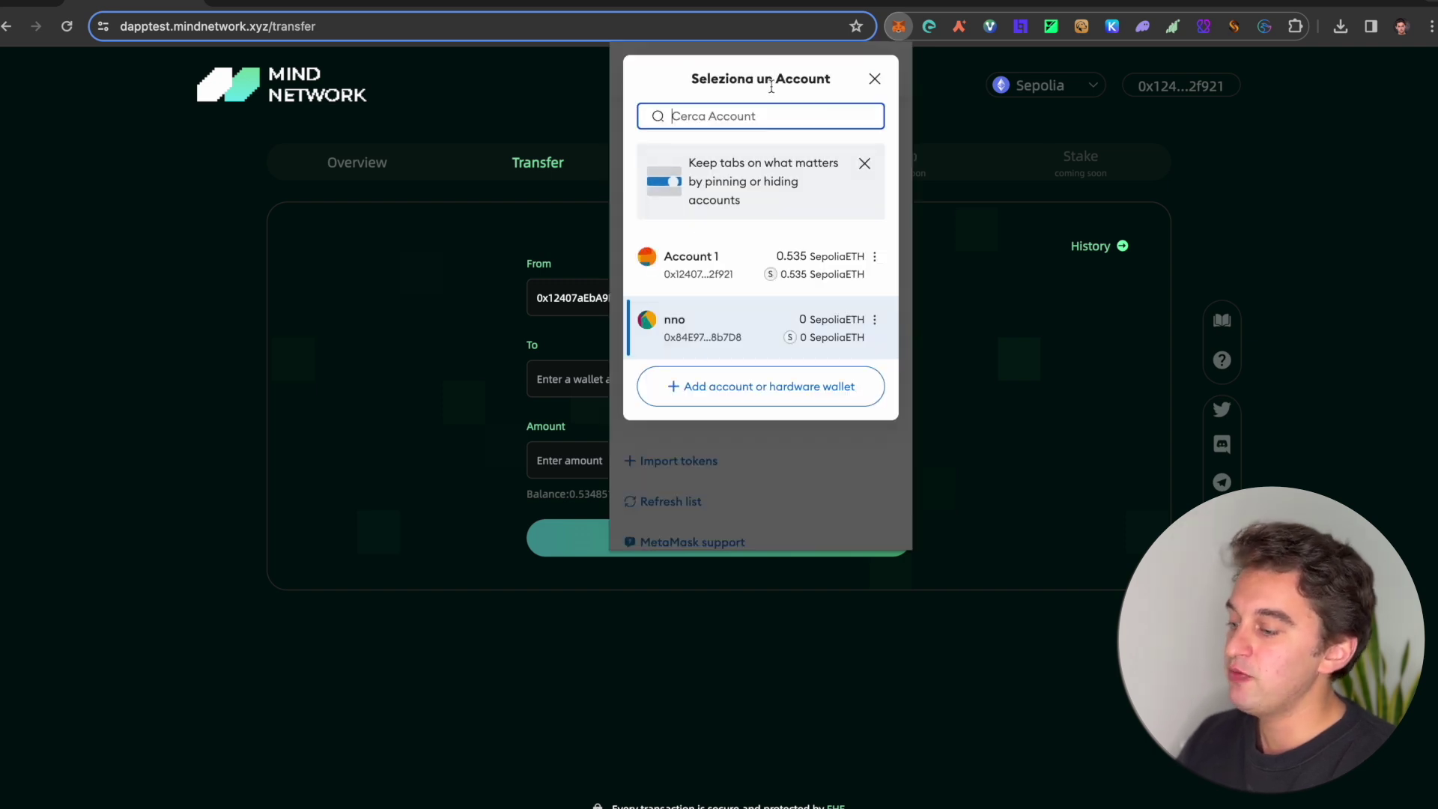
click(749, 258)
click(474, 262)
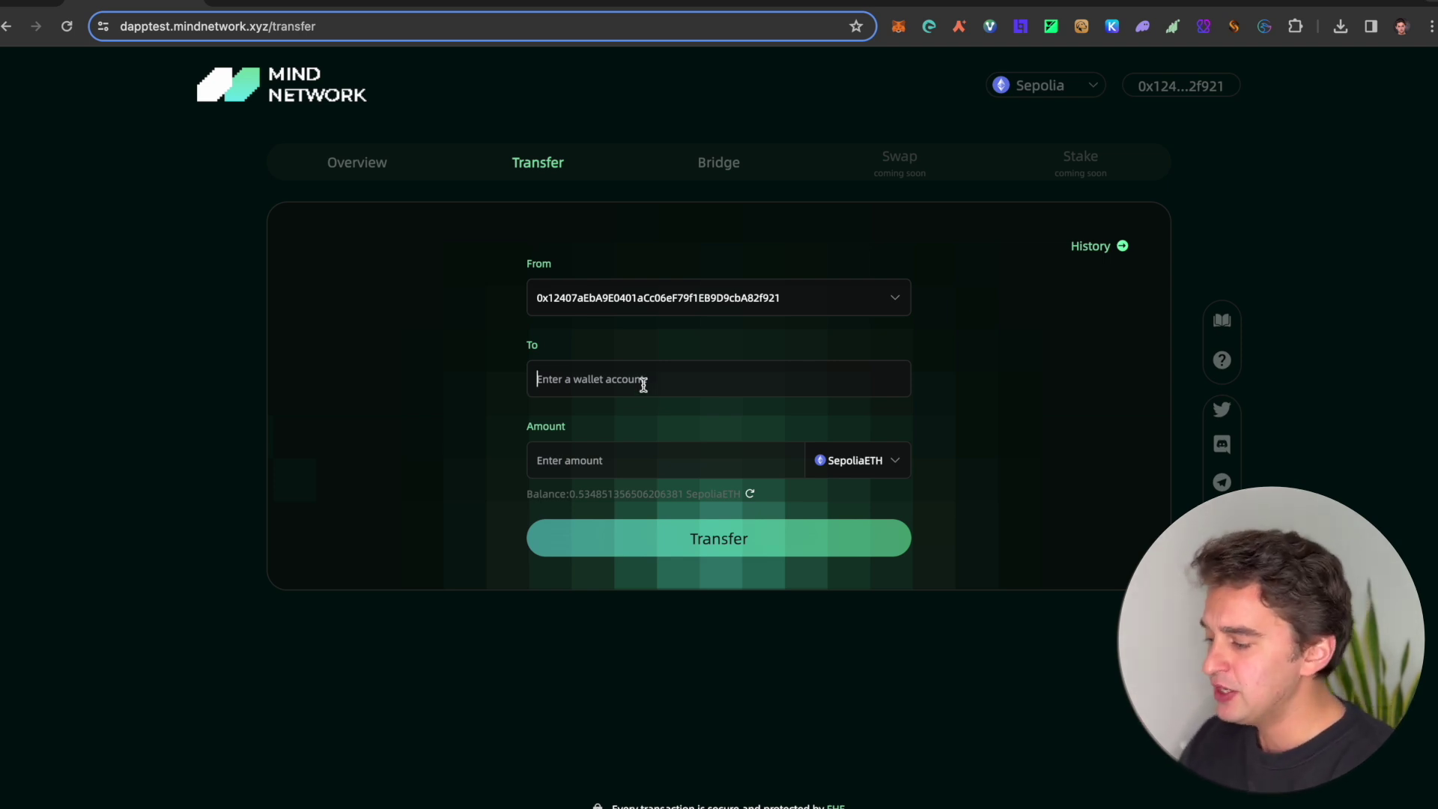
Step: Fill the transfer with the second account as recipient and 0.1 SepoliaETH, copying the invite link
key(super+v)
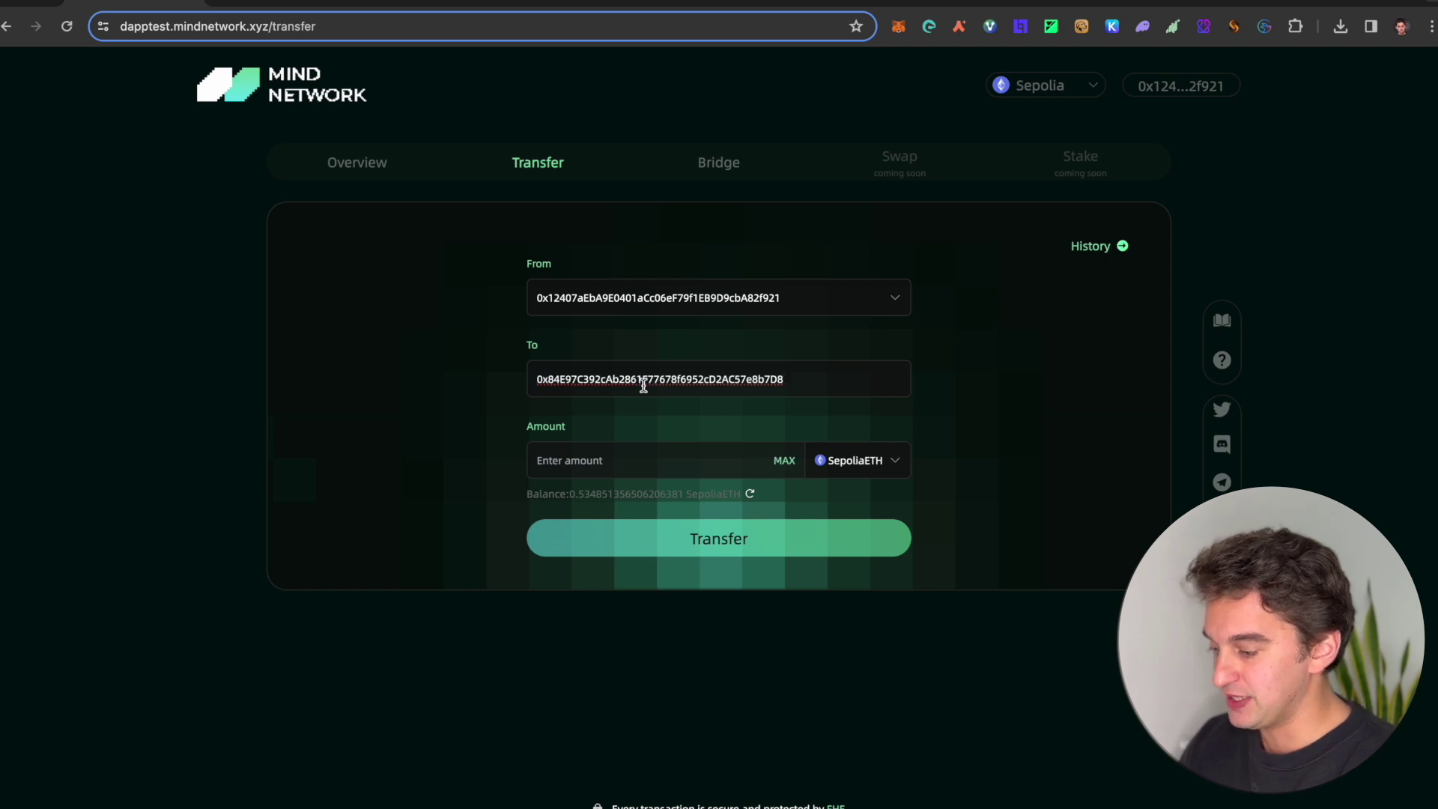
click(677, 452)
text(0.1)
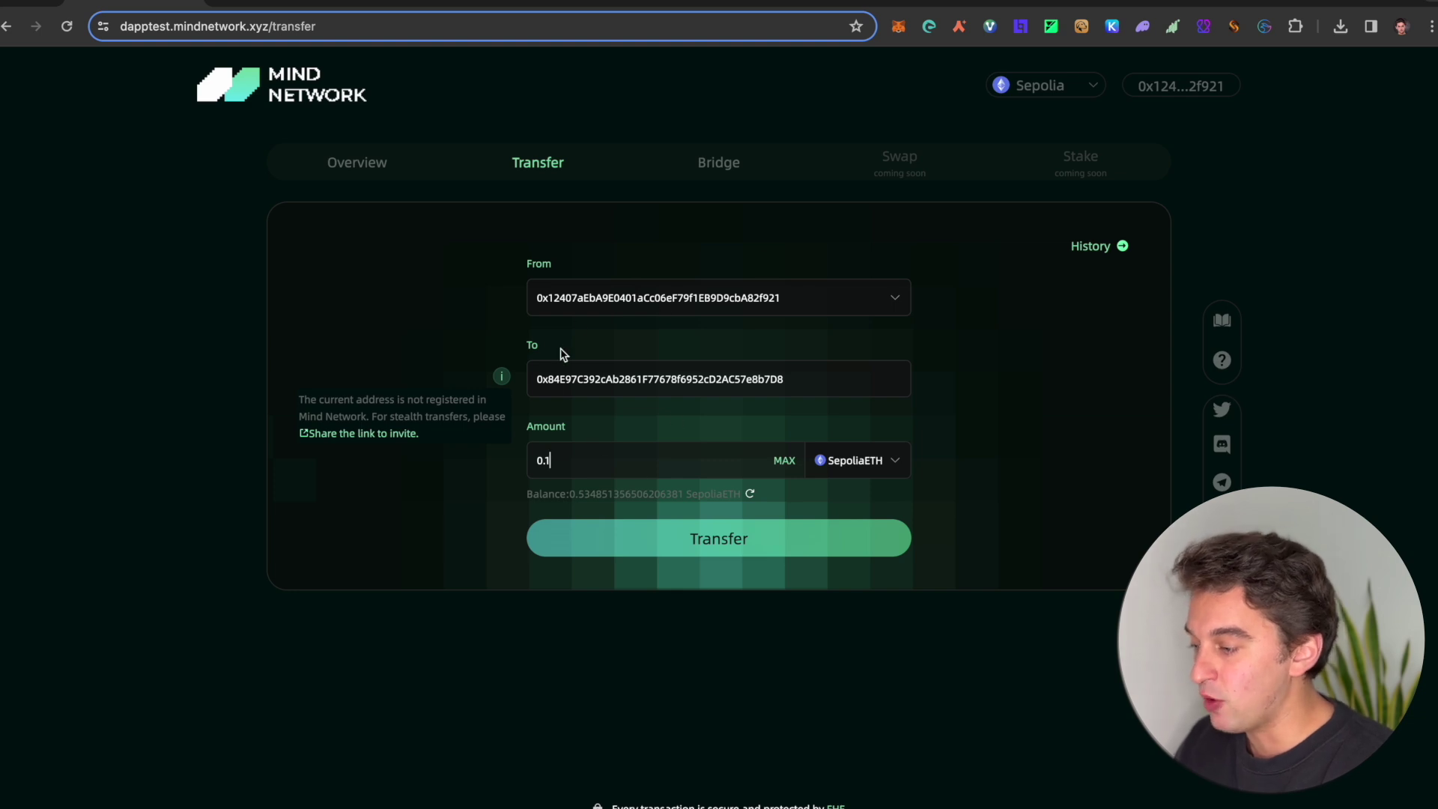
click(408, 436)
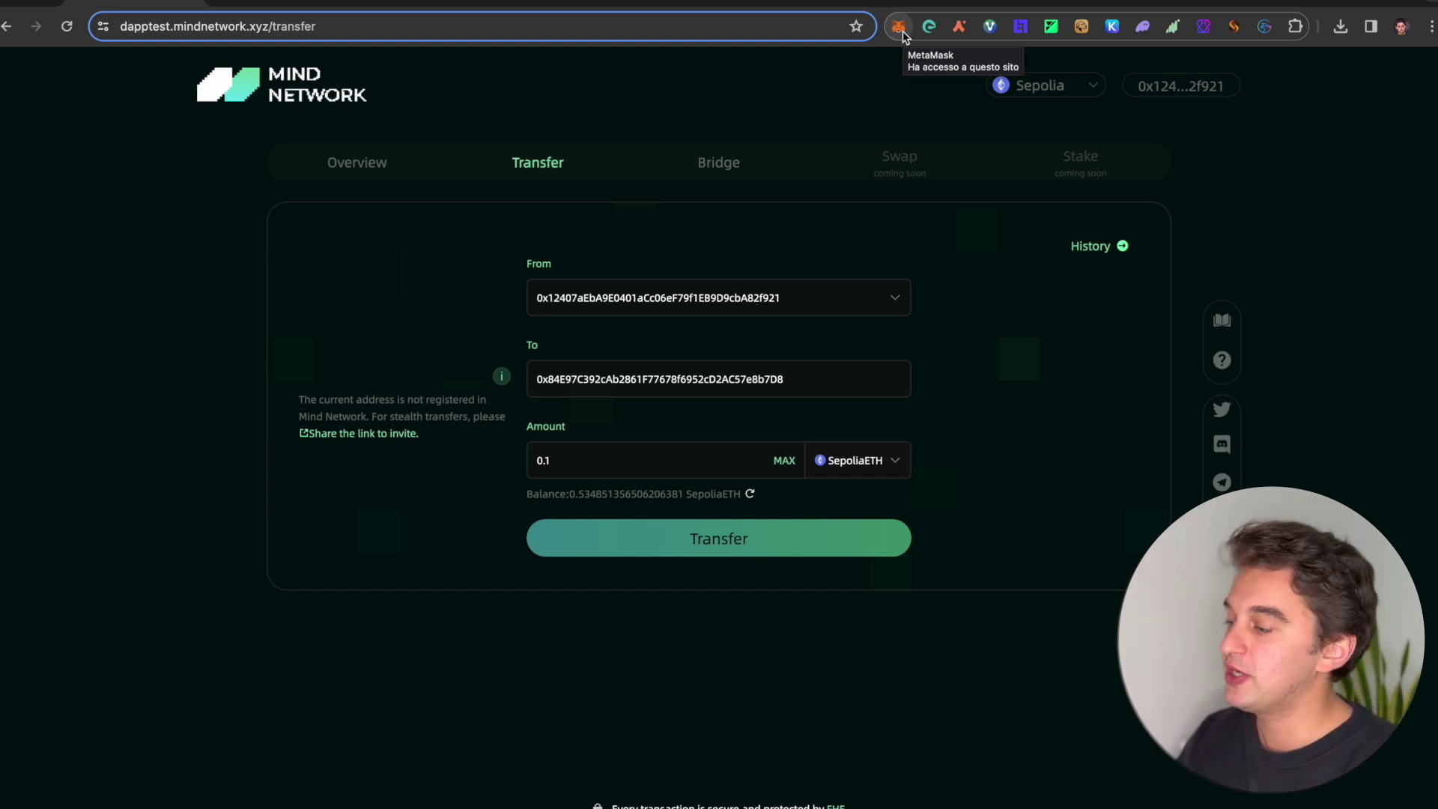
click(404, 6)
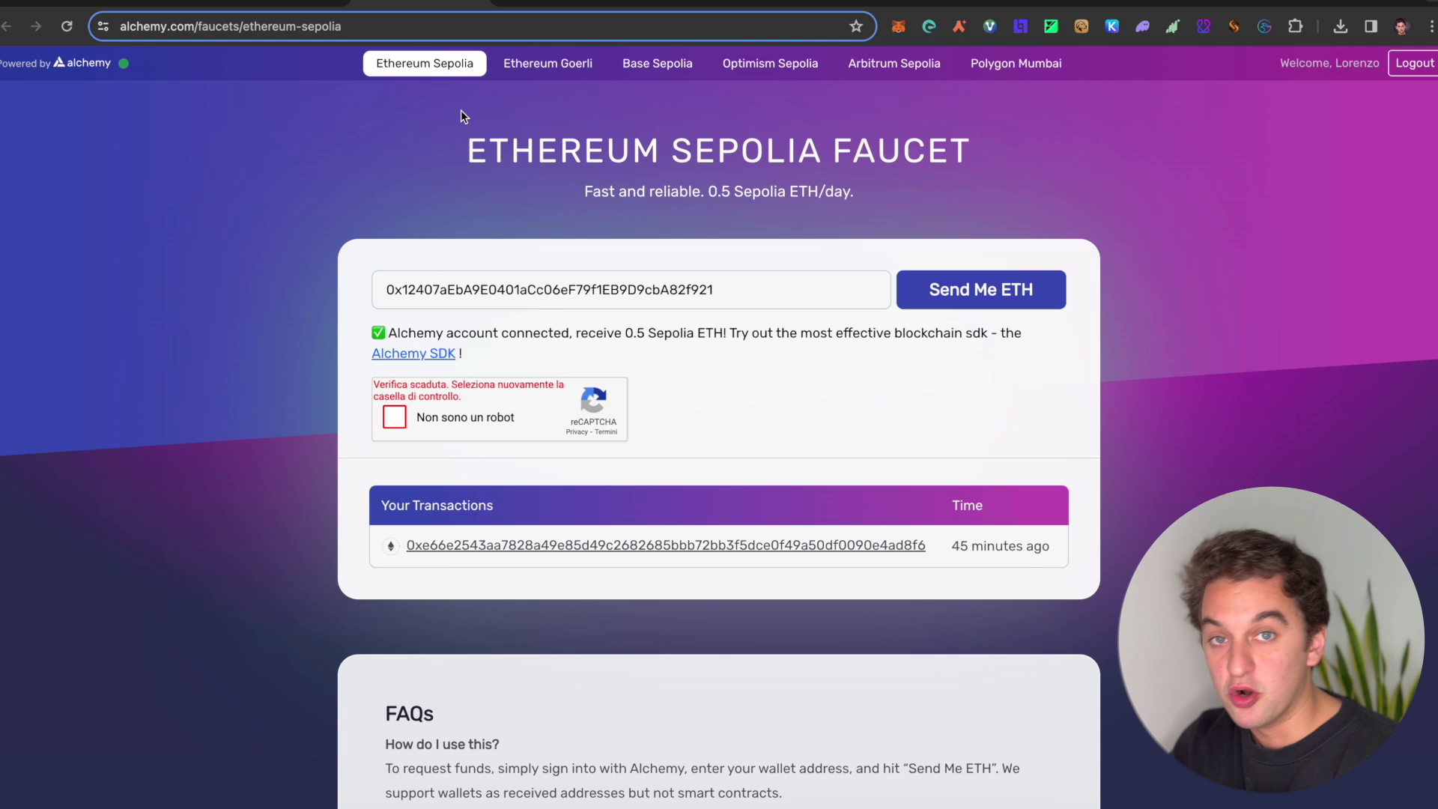
Step: Return from the faucet to the filled Mind Network transfer form
click(155, 4)
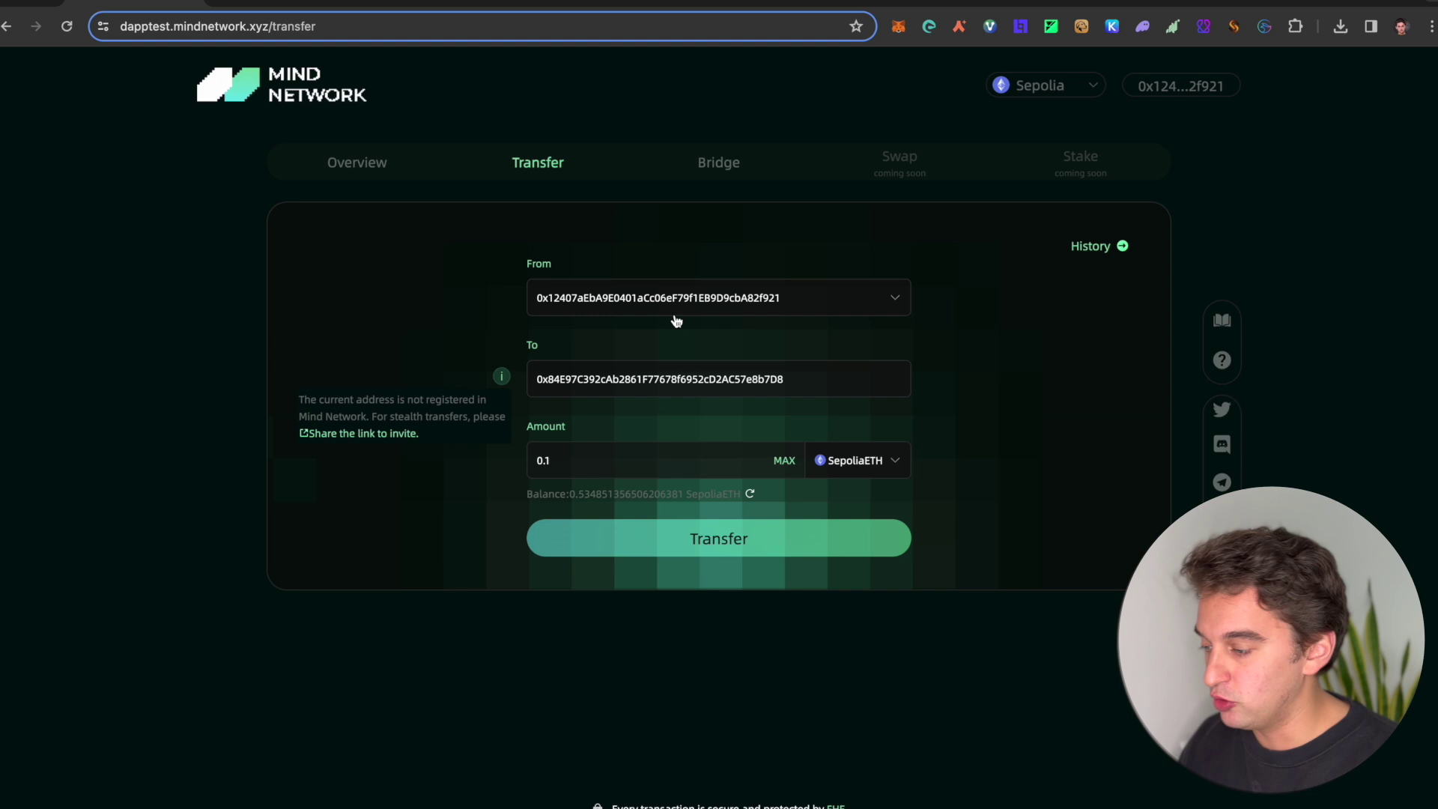
Step: Replace the recipient with Account 1's own address, set 0.1 SepoliaETH and submit for review
double_click(738, 382)
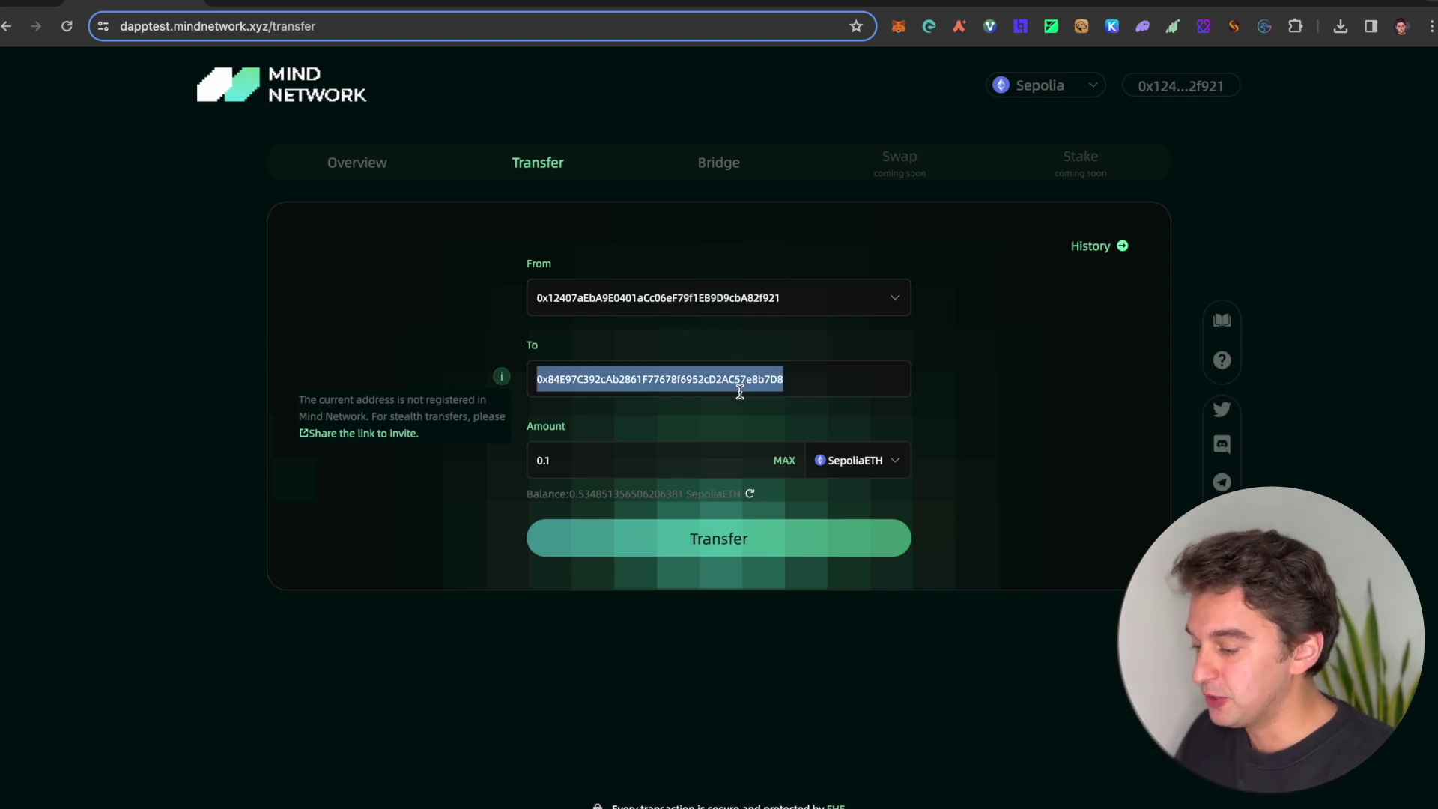
double_click(739, 390)
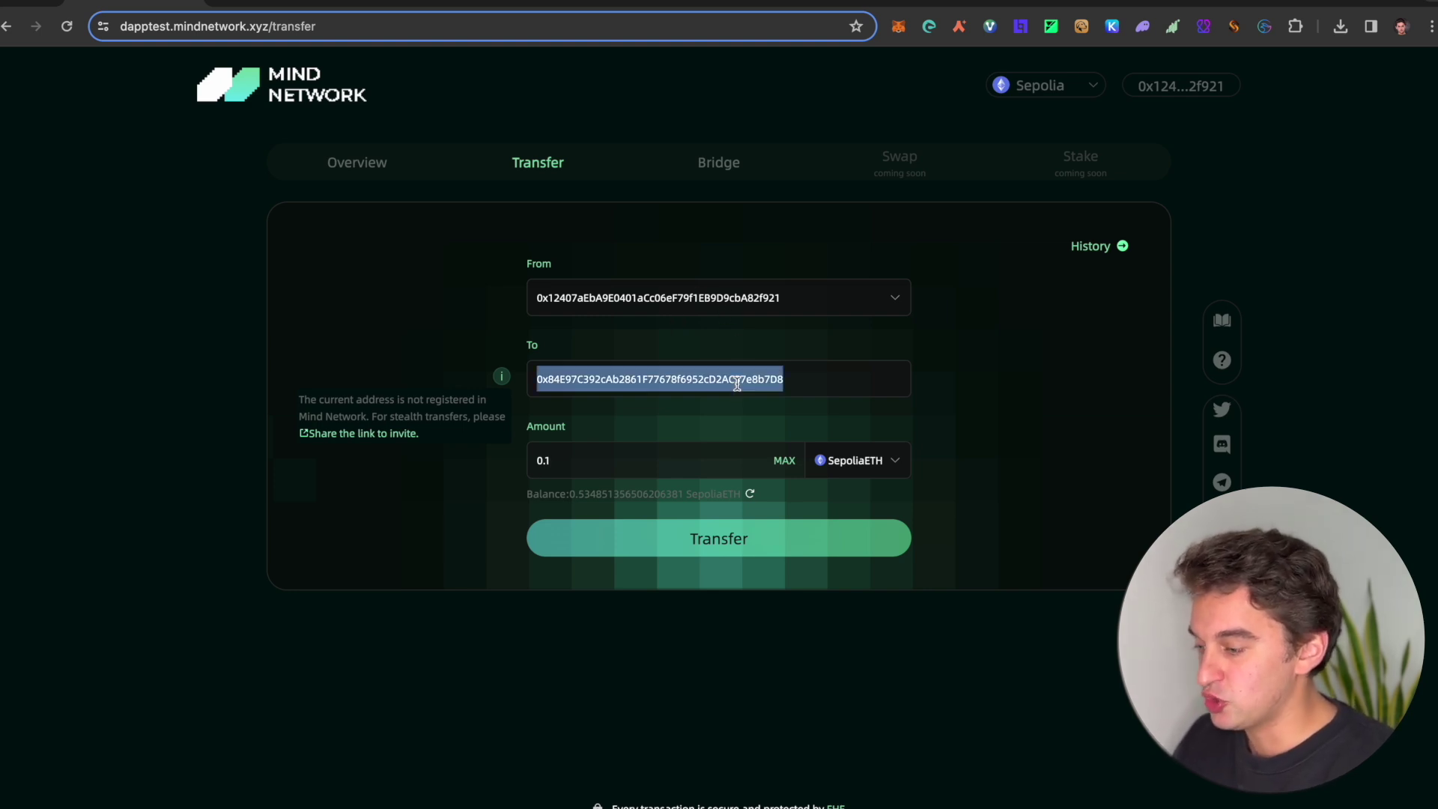
click(900, 34)
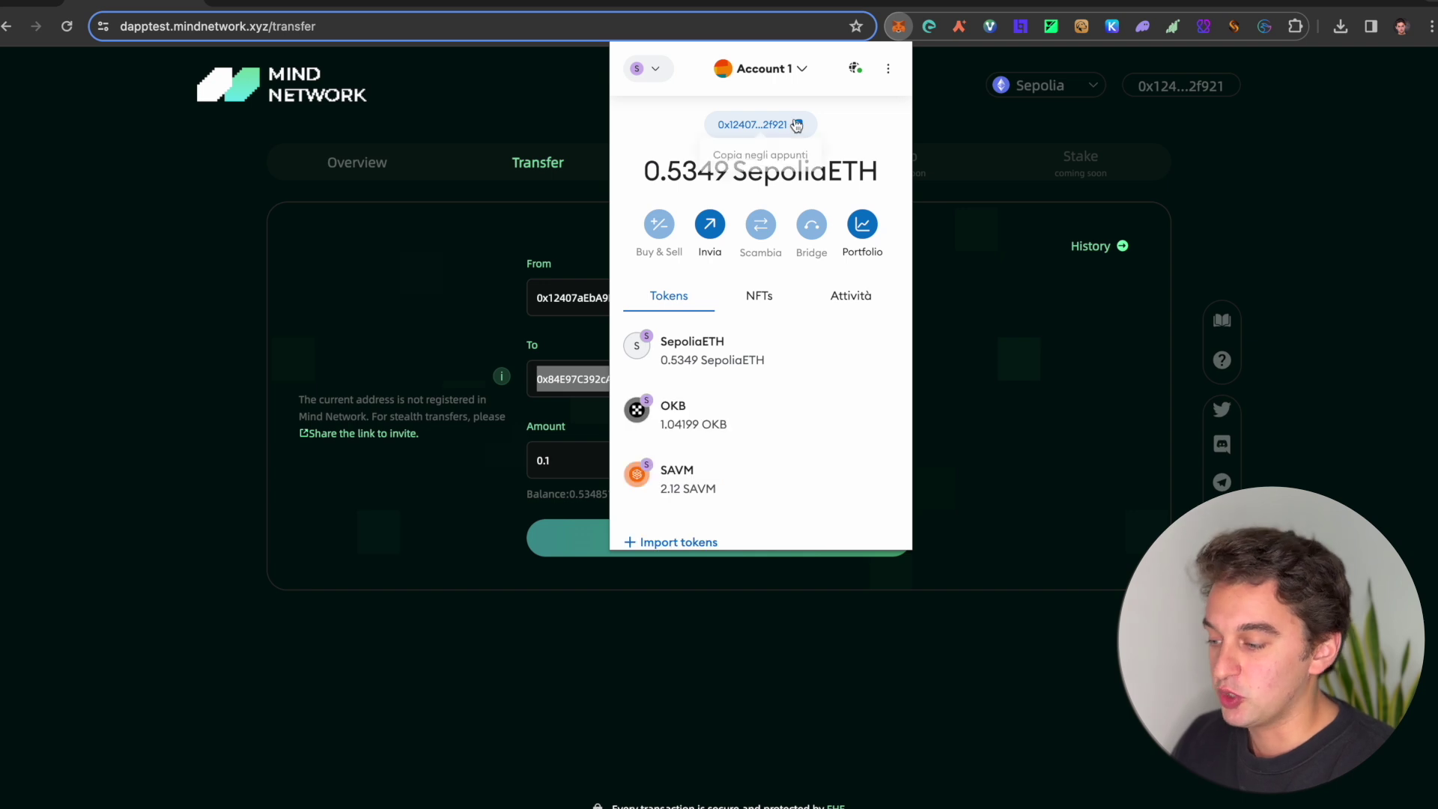
click(483, 325)
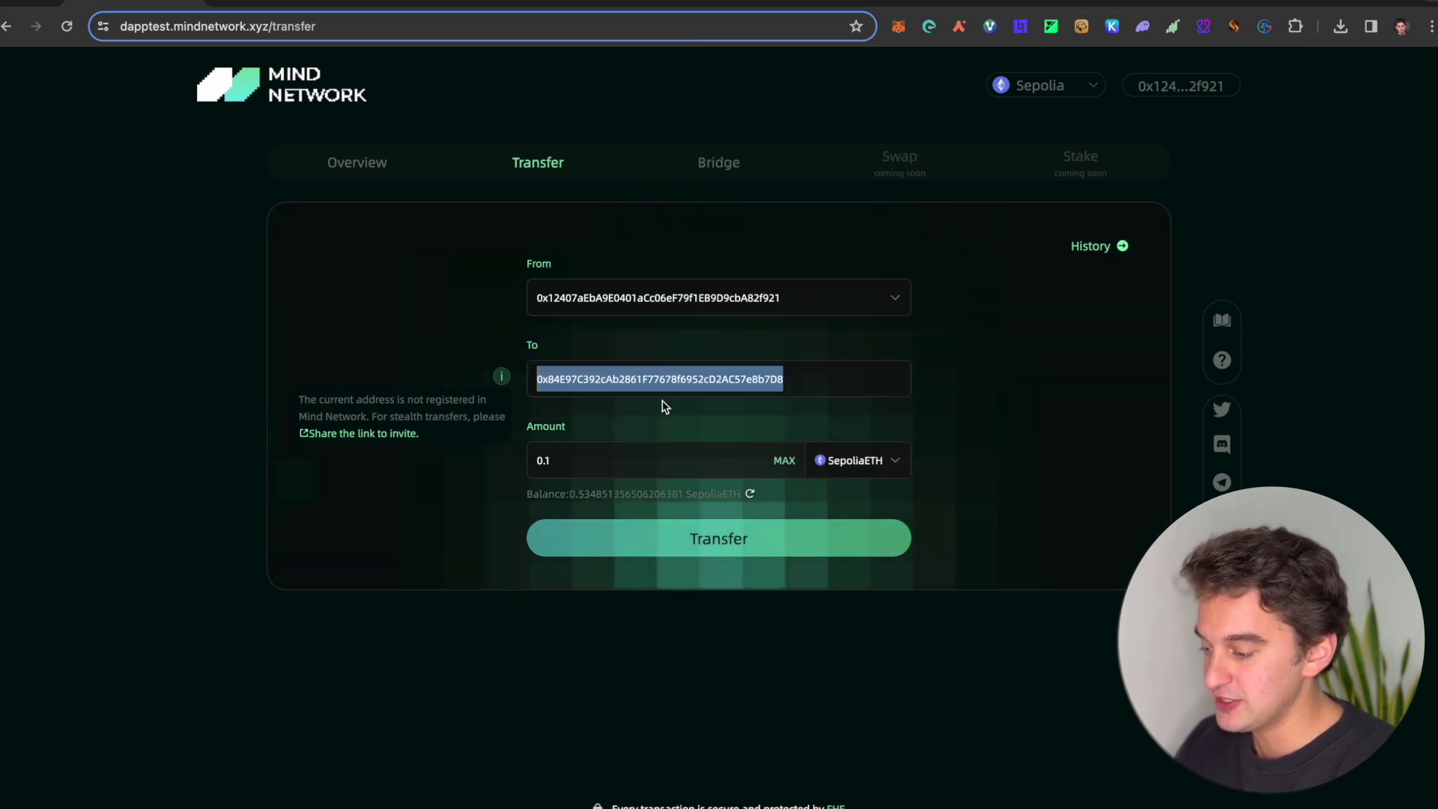
text(0x12407aEbA9E0401aCc06eF79f1EB9D9cbA82f921)
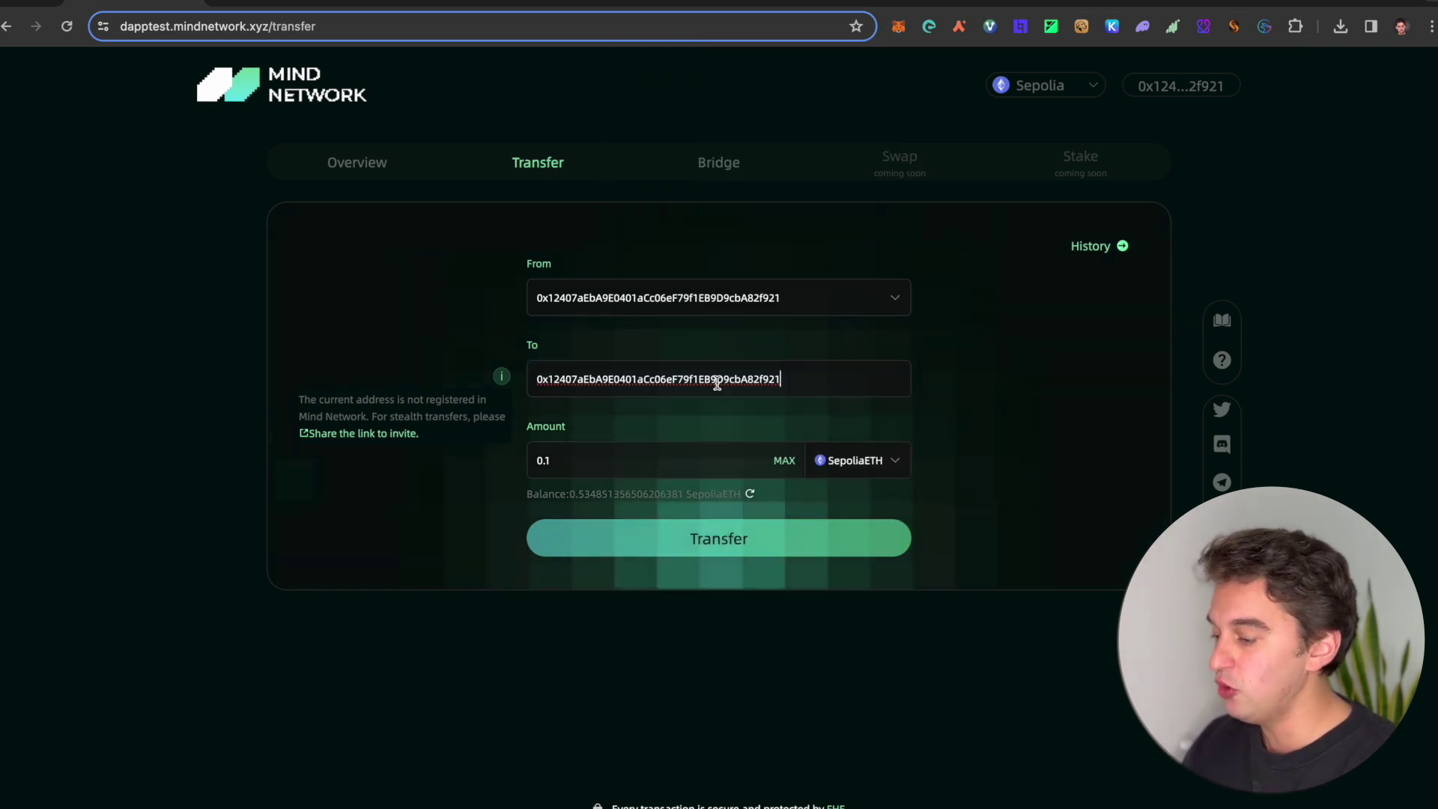
click(684, 444)
text(0.1)
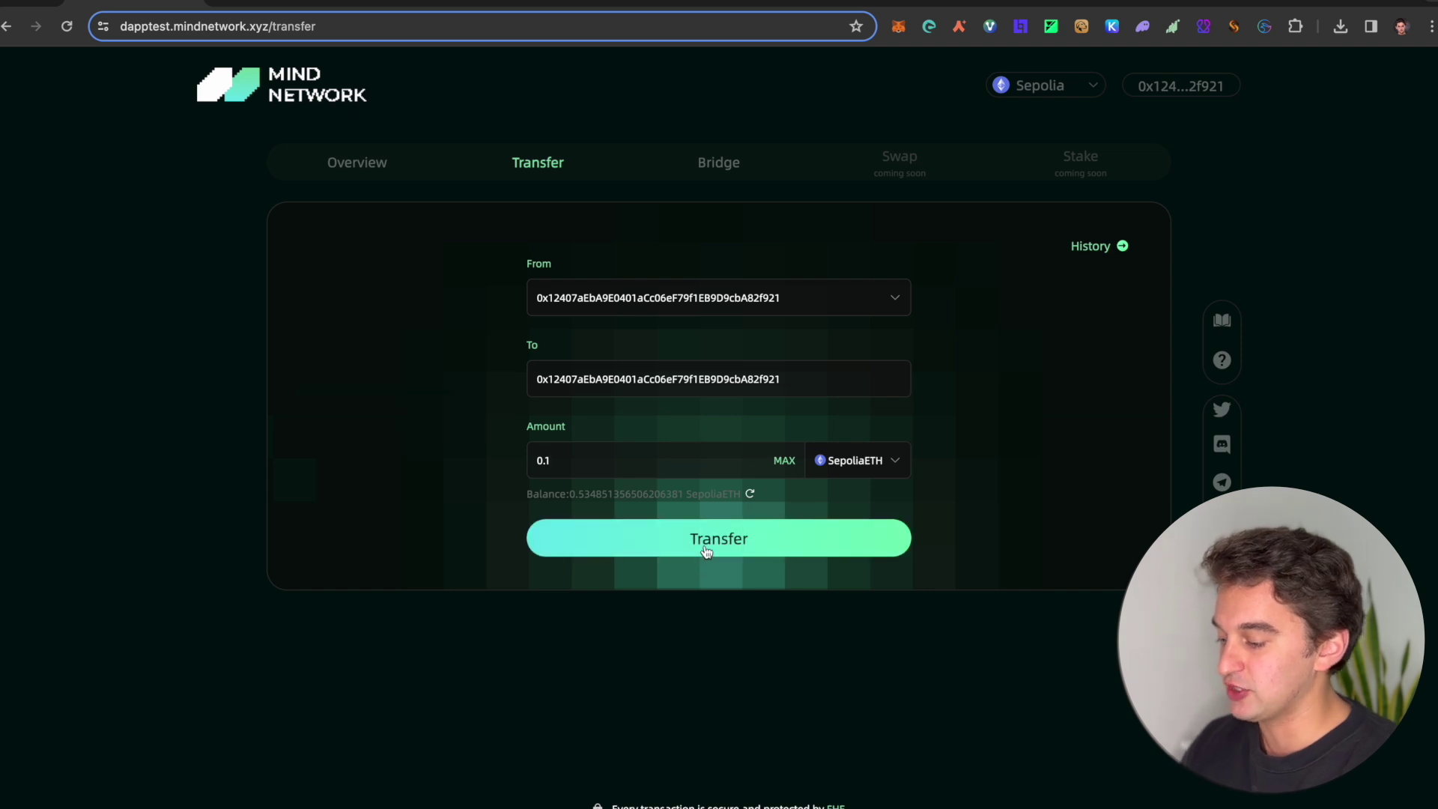
click(707, 534)
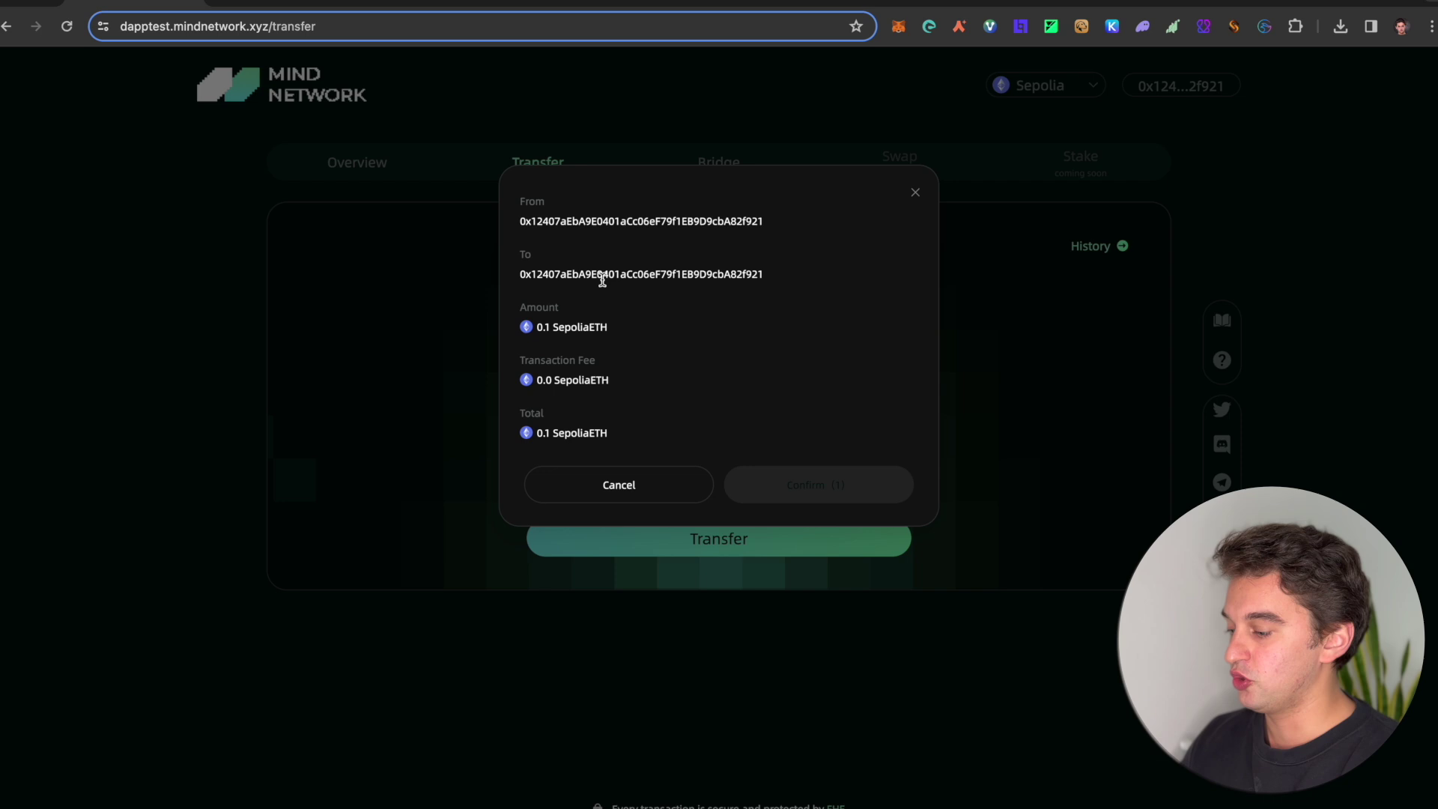
Step: Confirm the 0.1 SepoliaETH transfer and approve it with Conferma in MetaMask
click(809, 487)
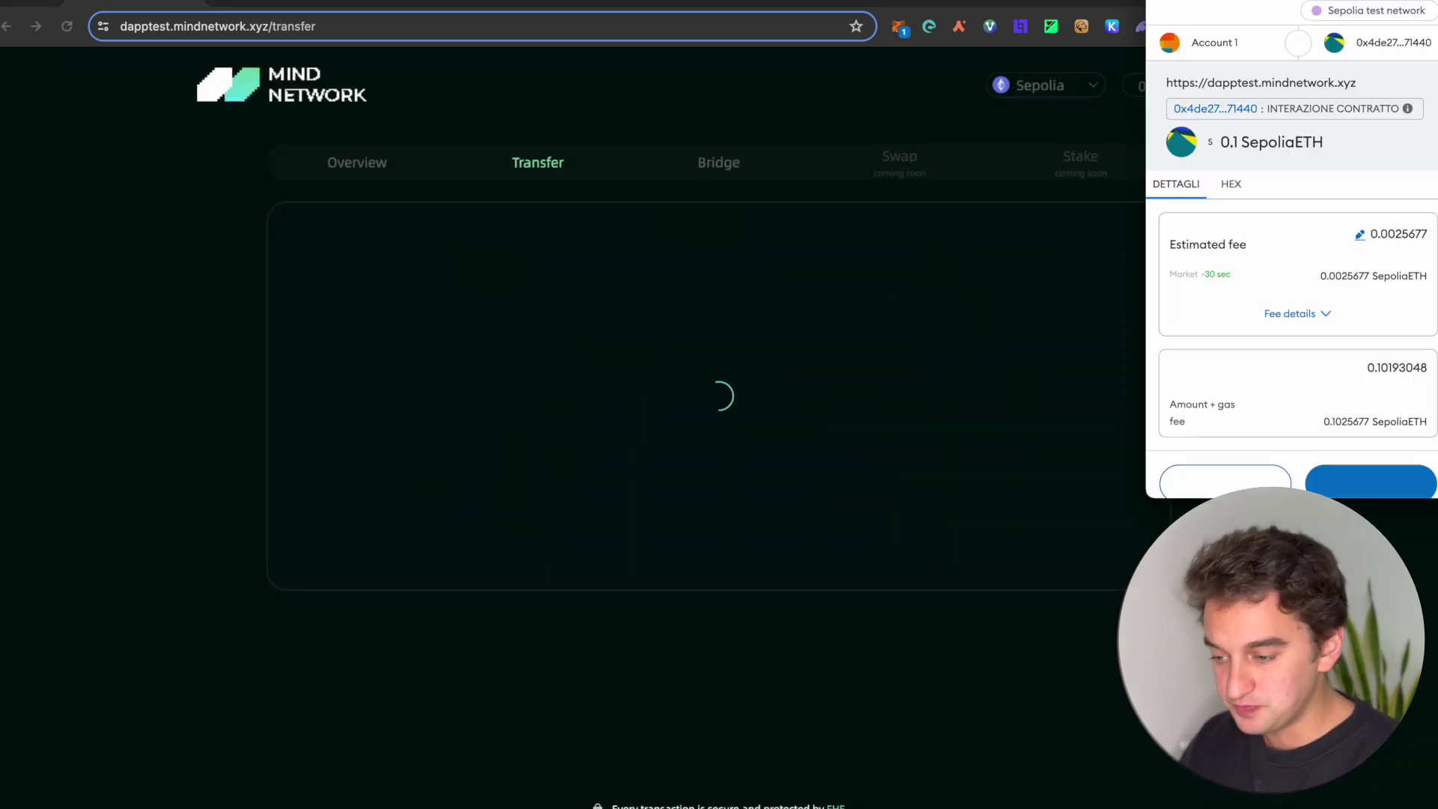
click(1367, 465)
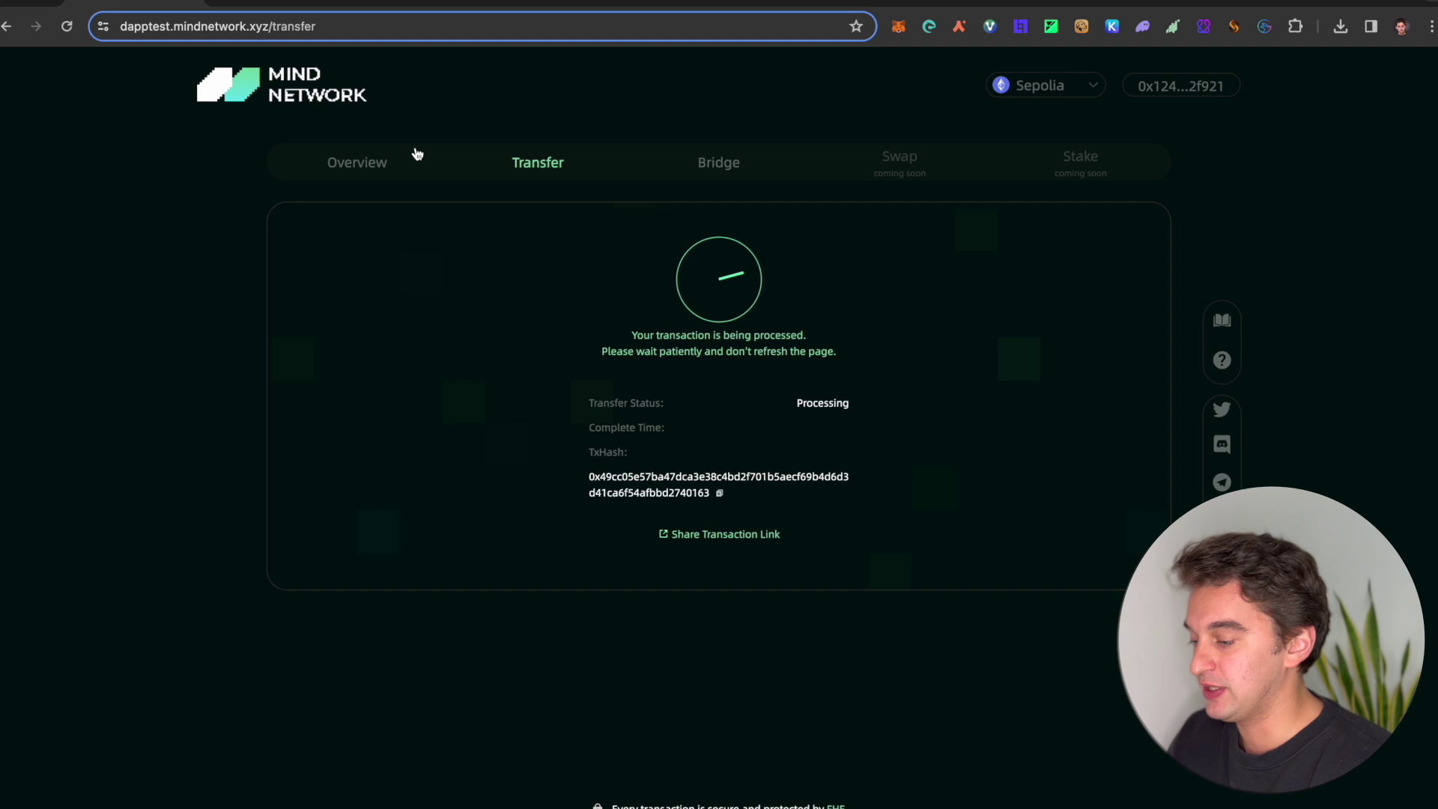
Step: Switch to the ChainList Swan Saturn Testnet page (chain ID 2024, SWAN)
click(290, 3)
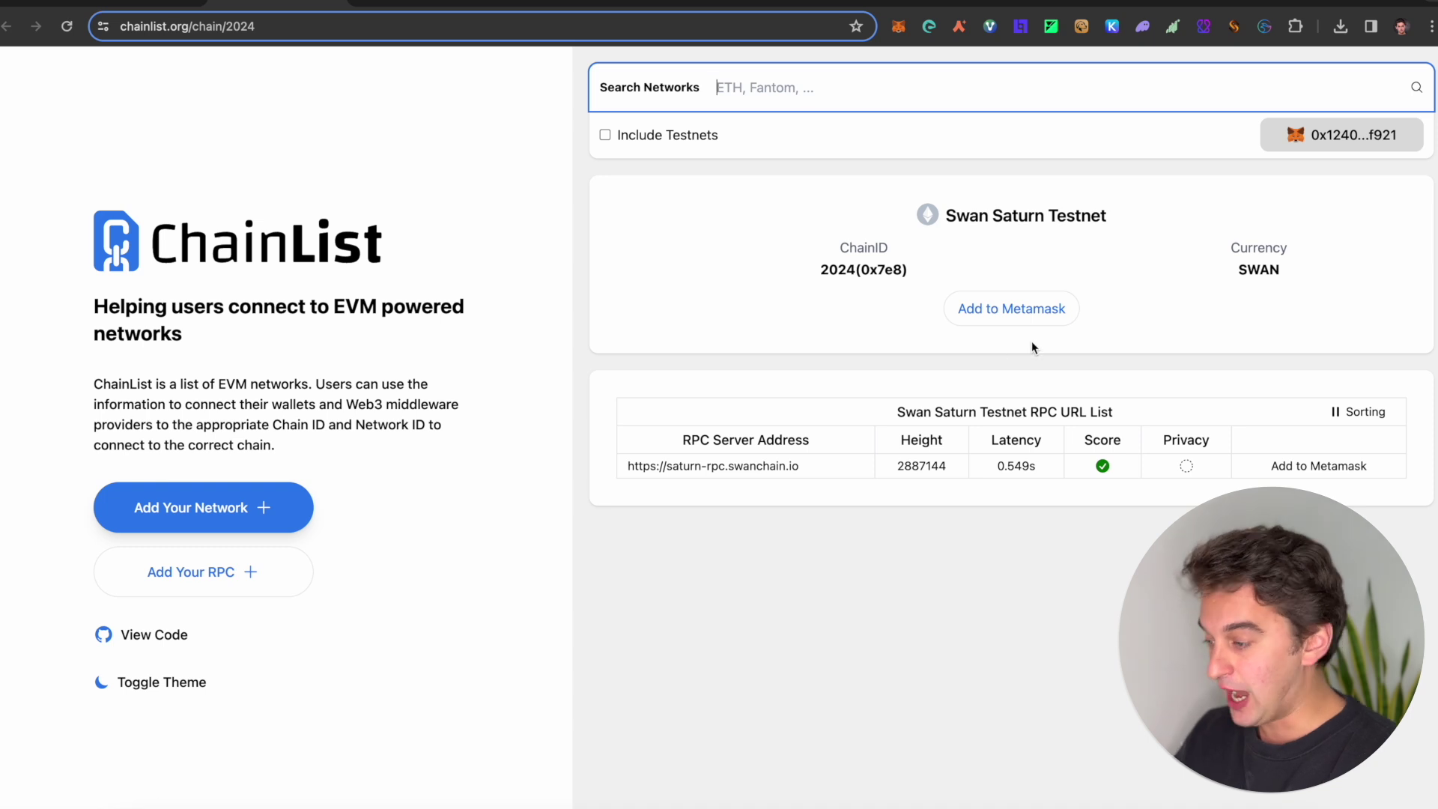
Step: Move from ChainList to the Alchemy Sepolia faucet tab with Ctrl+Tab
key(ctrl+Tab)
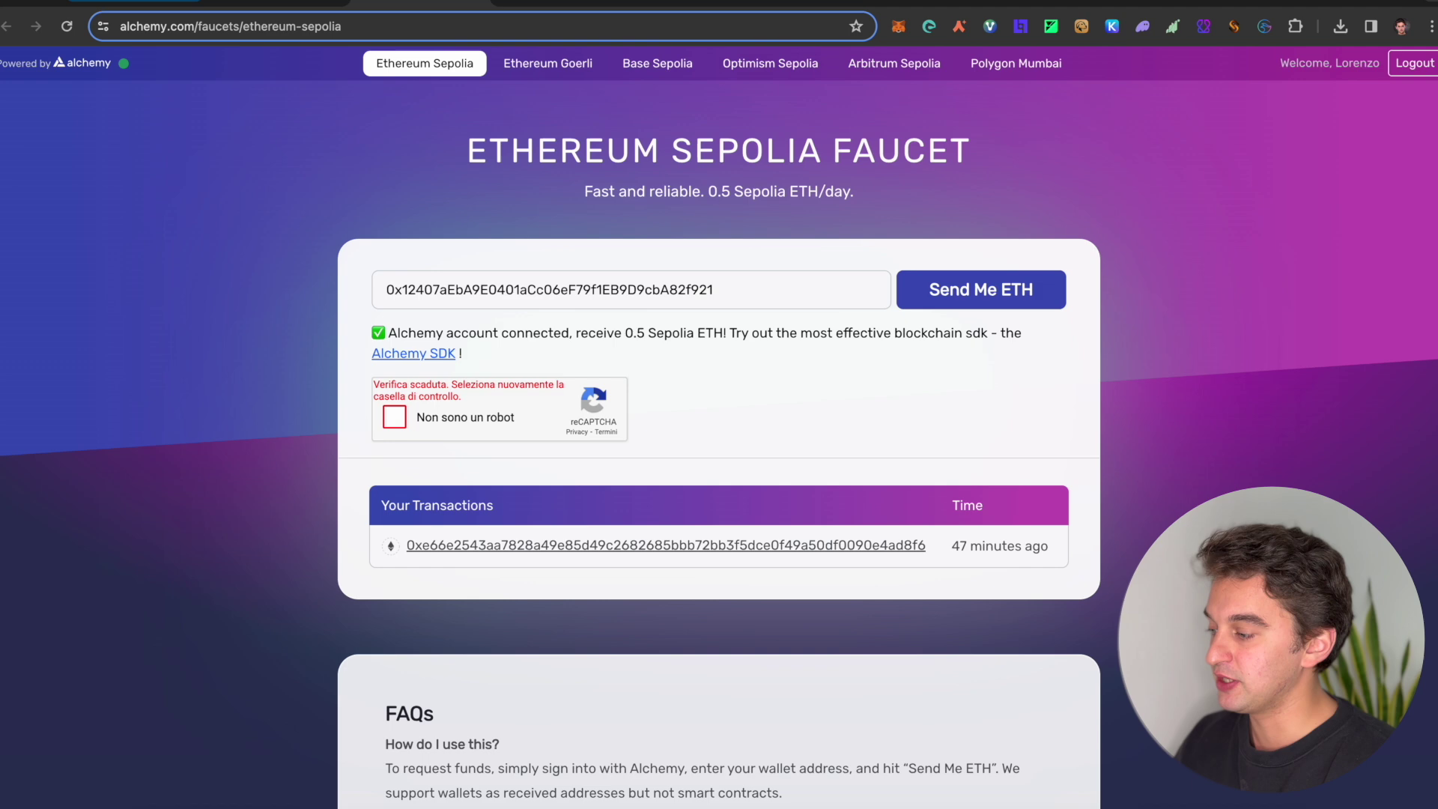
Step: Highlight the faucet's 0.5 Sepolia ETH/day limit, then go to the Swan Chain Discord invite
click(142, 4)
click(371, 4)
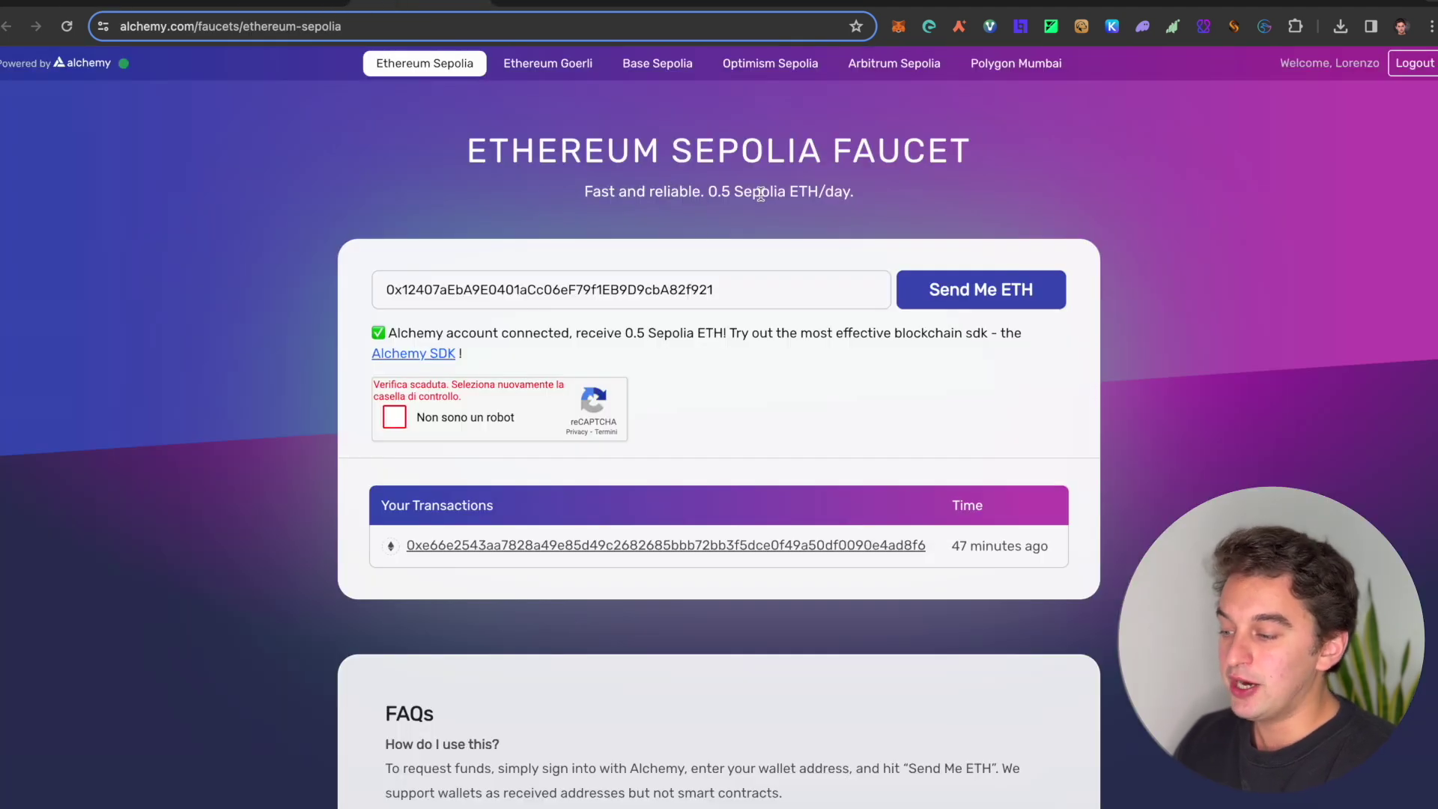
drag(709, 197, 877, 207)
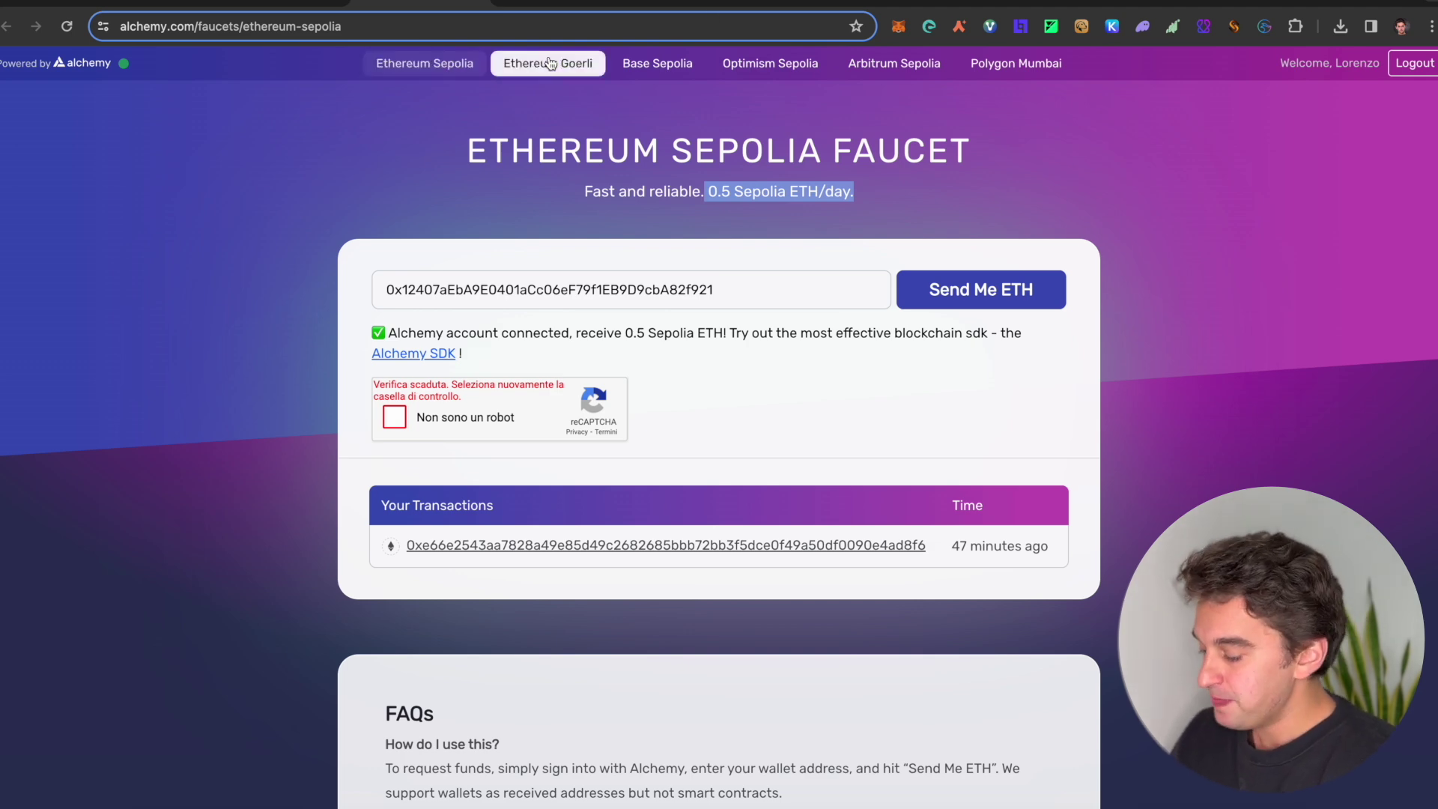
key(ctrl+Tab)
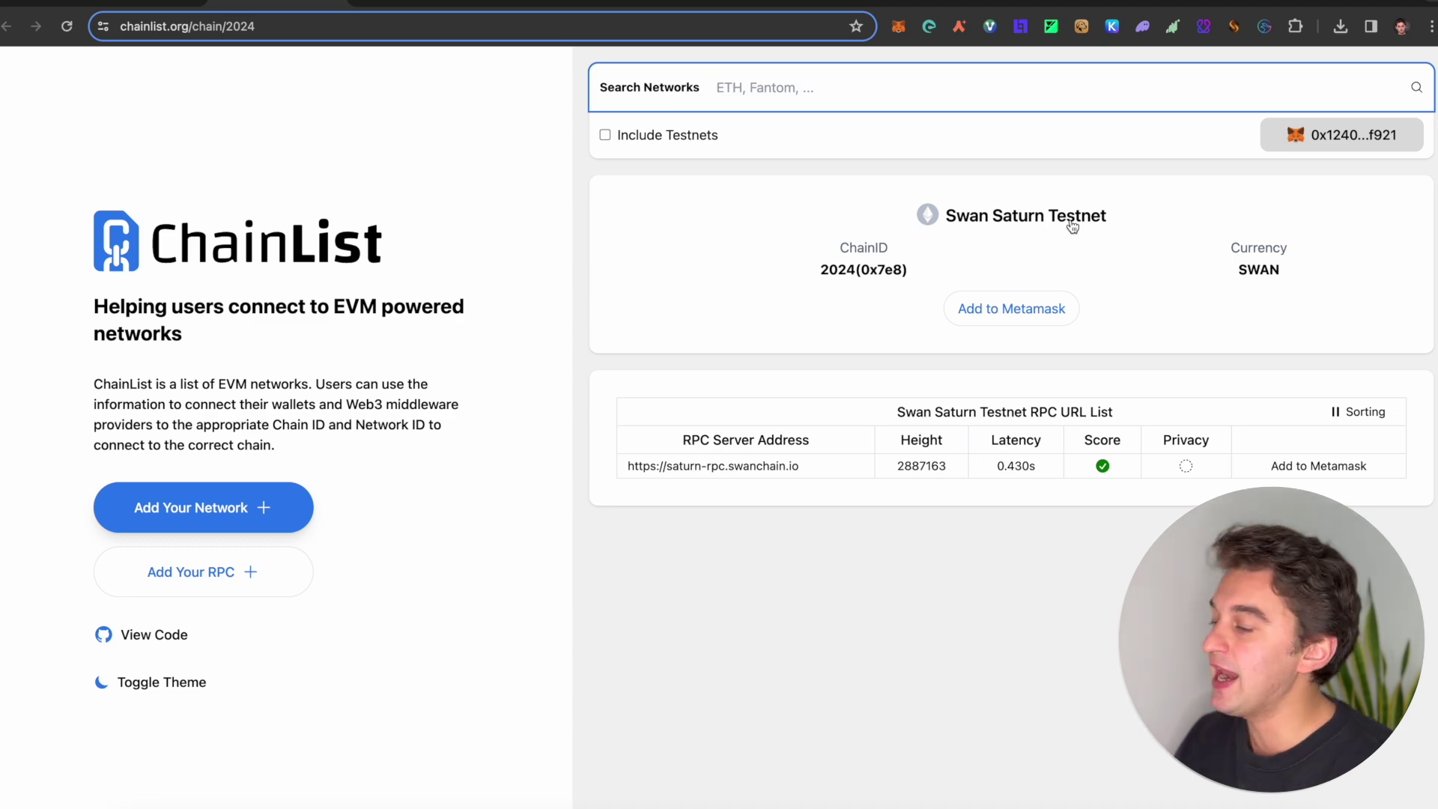
click(556, 4)
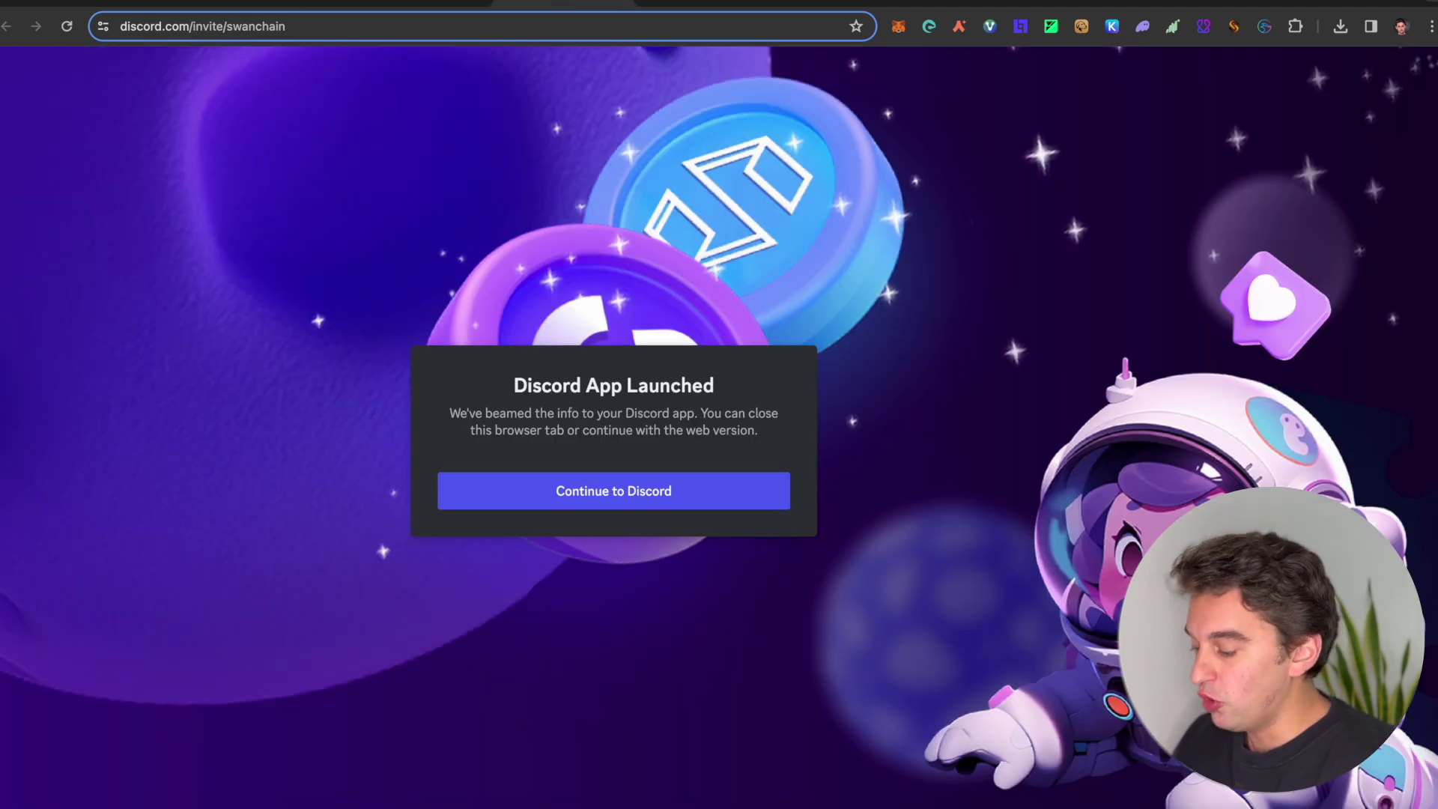
Step: In #swan-faucet, add the wallet address after the $swan_faucet request and check the bot's Claimed 50 SWAN reply
scroll(573, 444, up, 2)
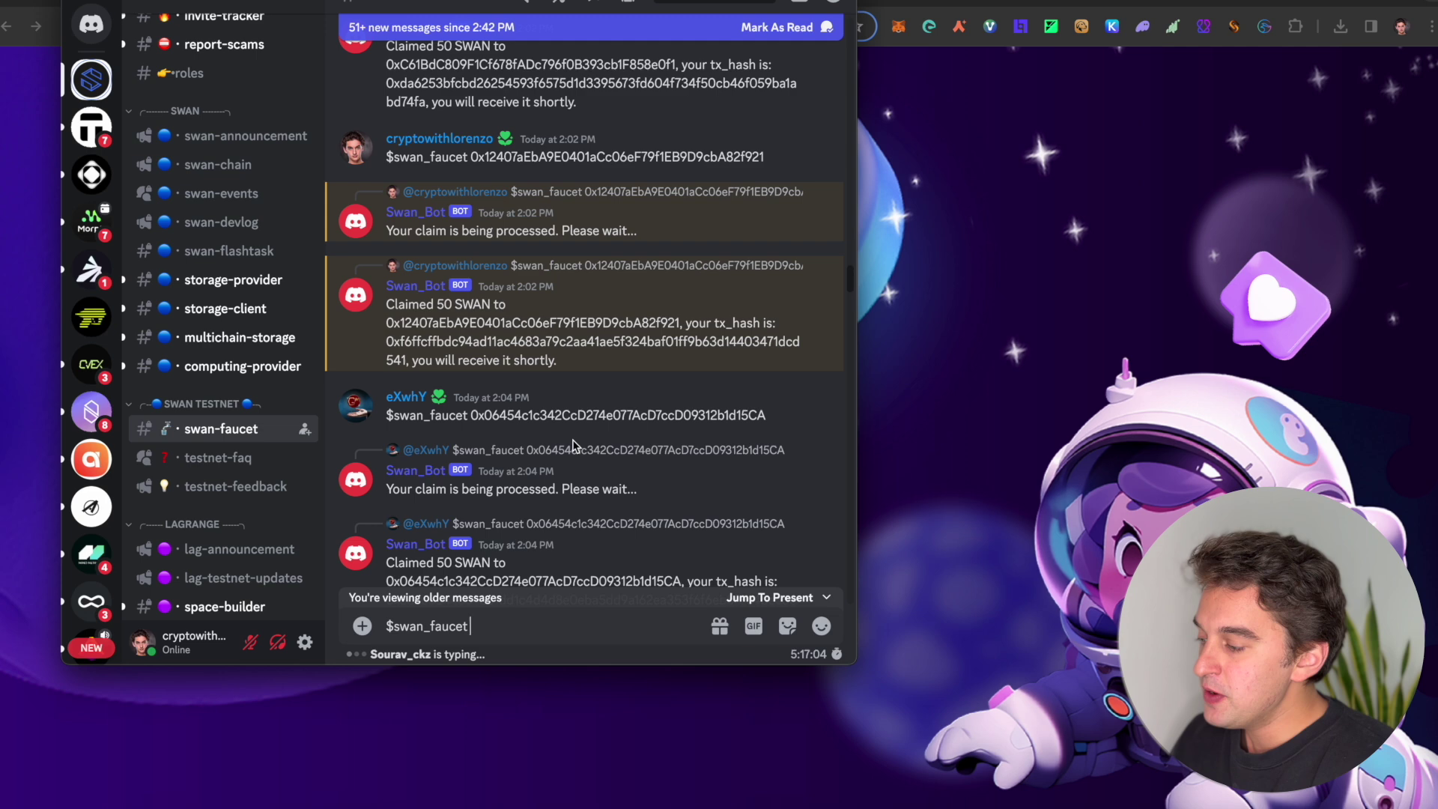
scroll(224, 262, up, 10)
scroll(169, 300, down, 3)
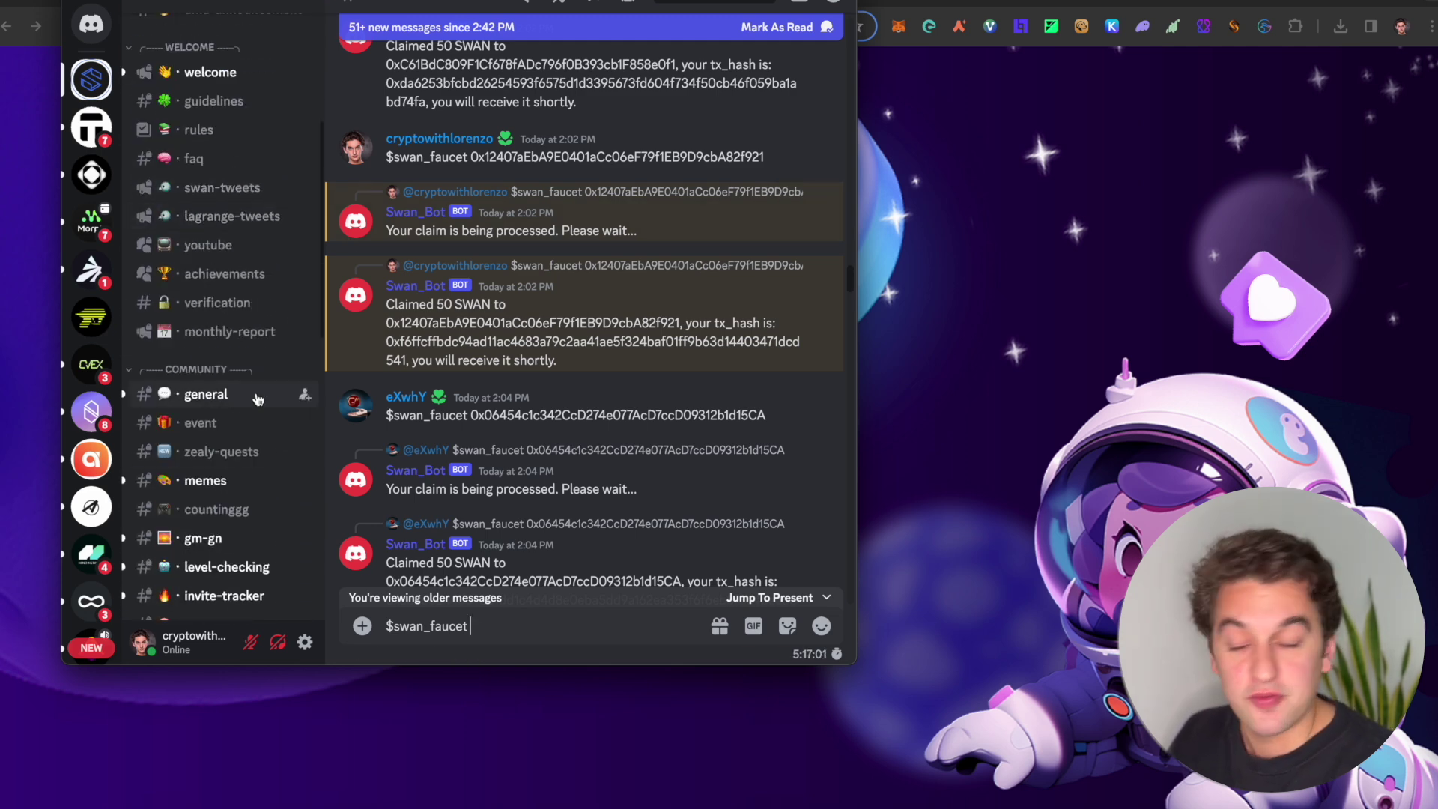
scroll(224, 397, down, 10)
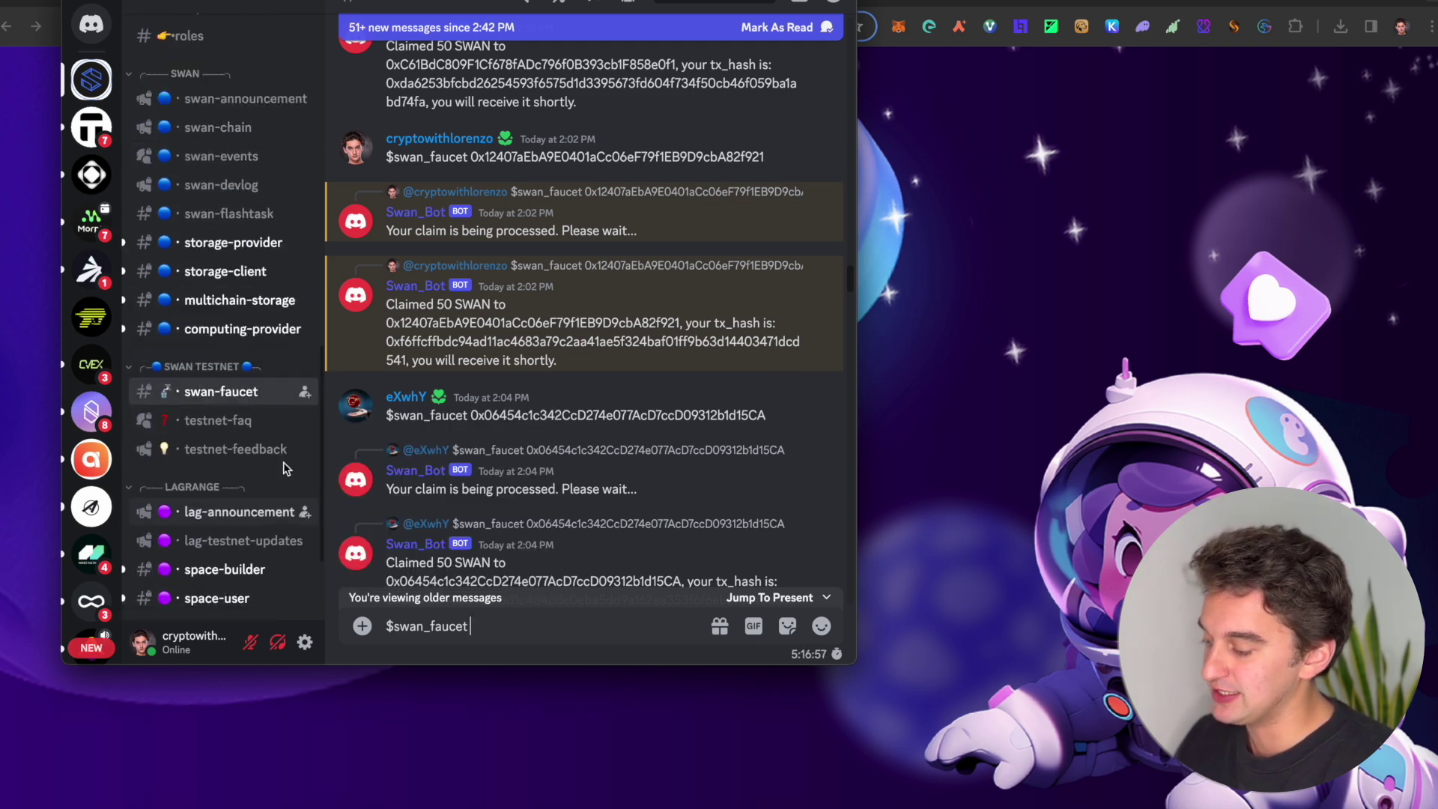
mouse_move(236, 405)
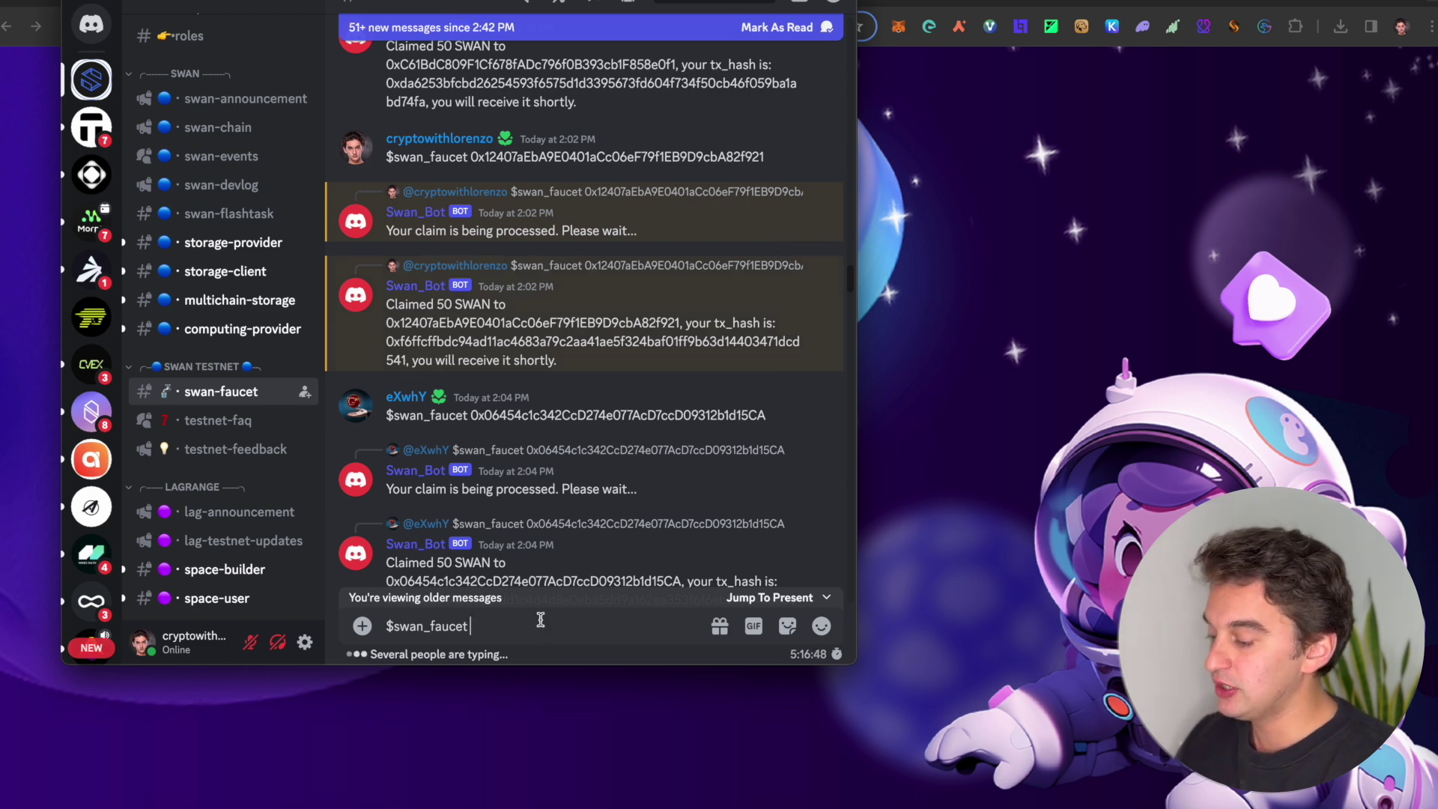
triple_click(514, 632)
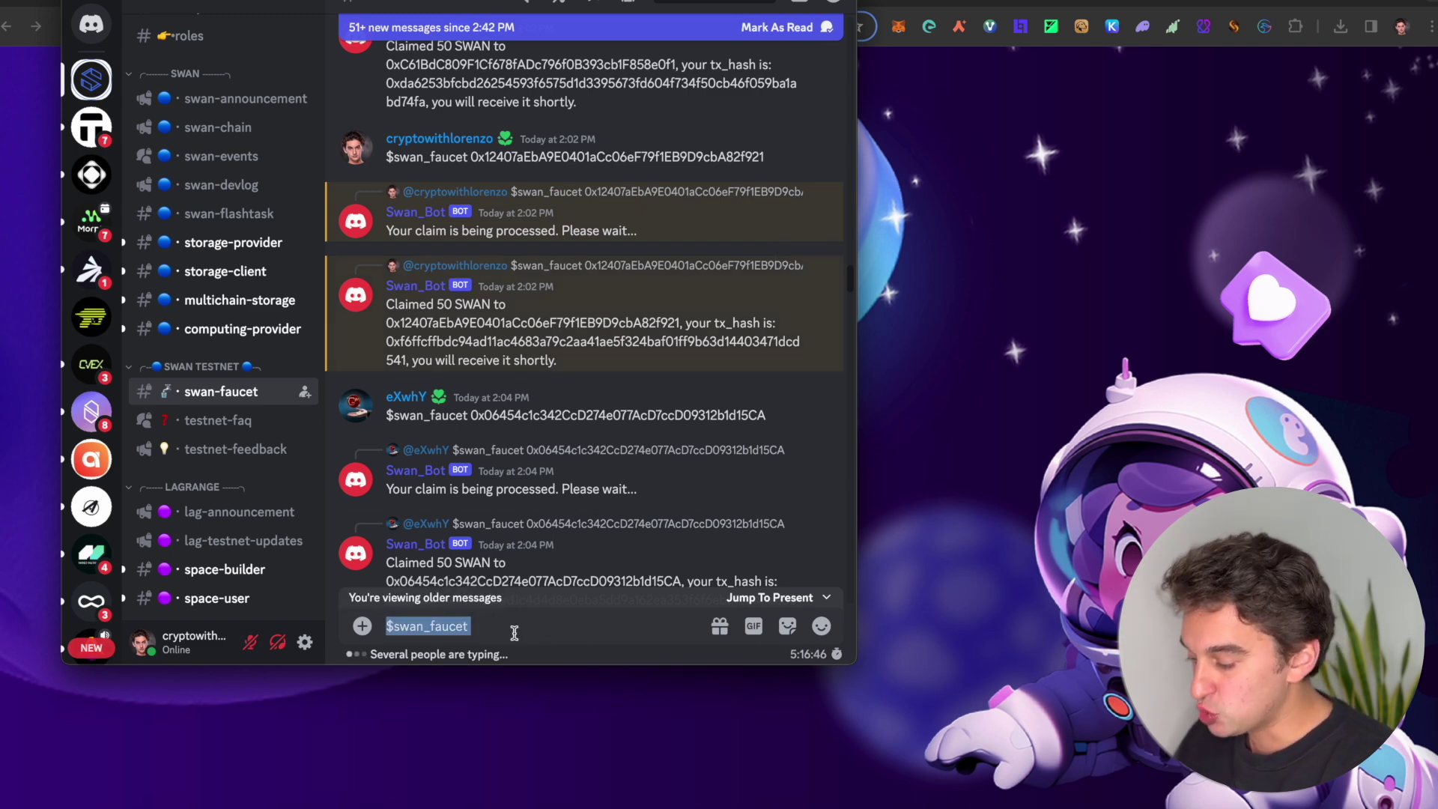
click(514, 633)
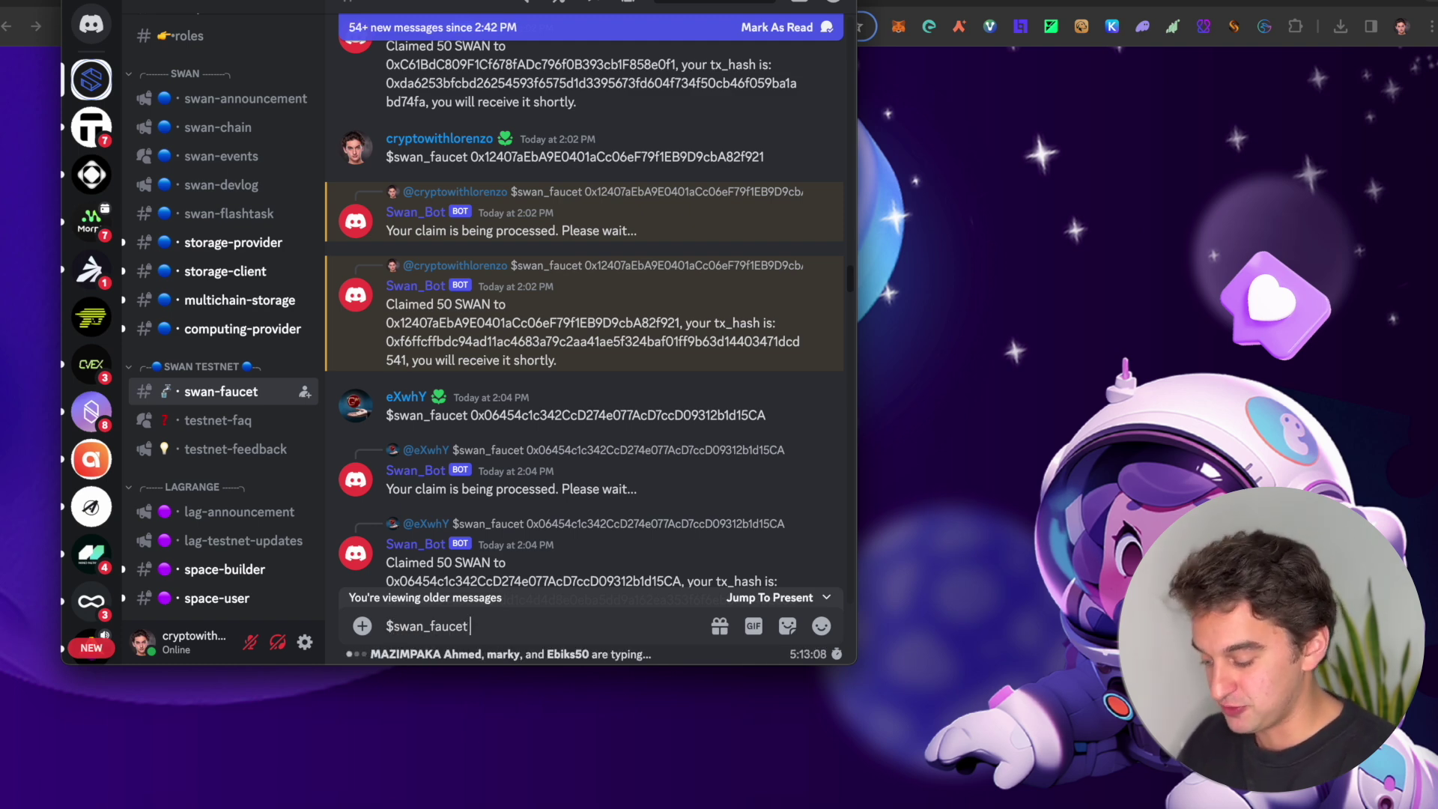
text(0x12407aEbA9E0401aCc06eF79f1EB9D9cbA82f921)
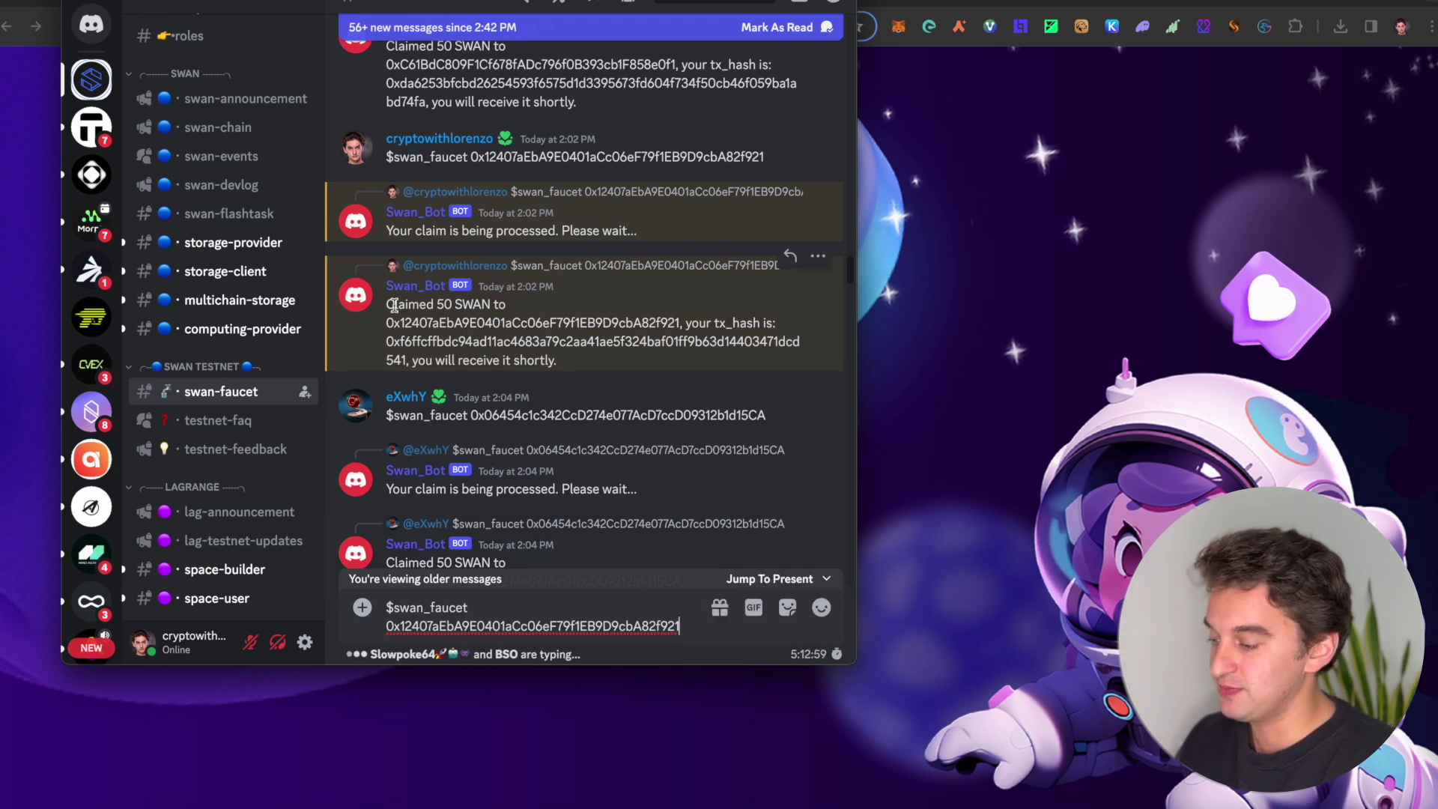
drag(388, 299, 513, 325)
click(517, 320)
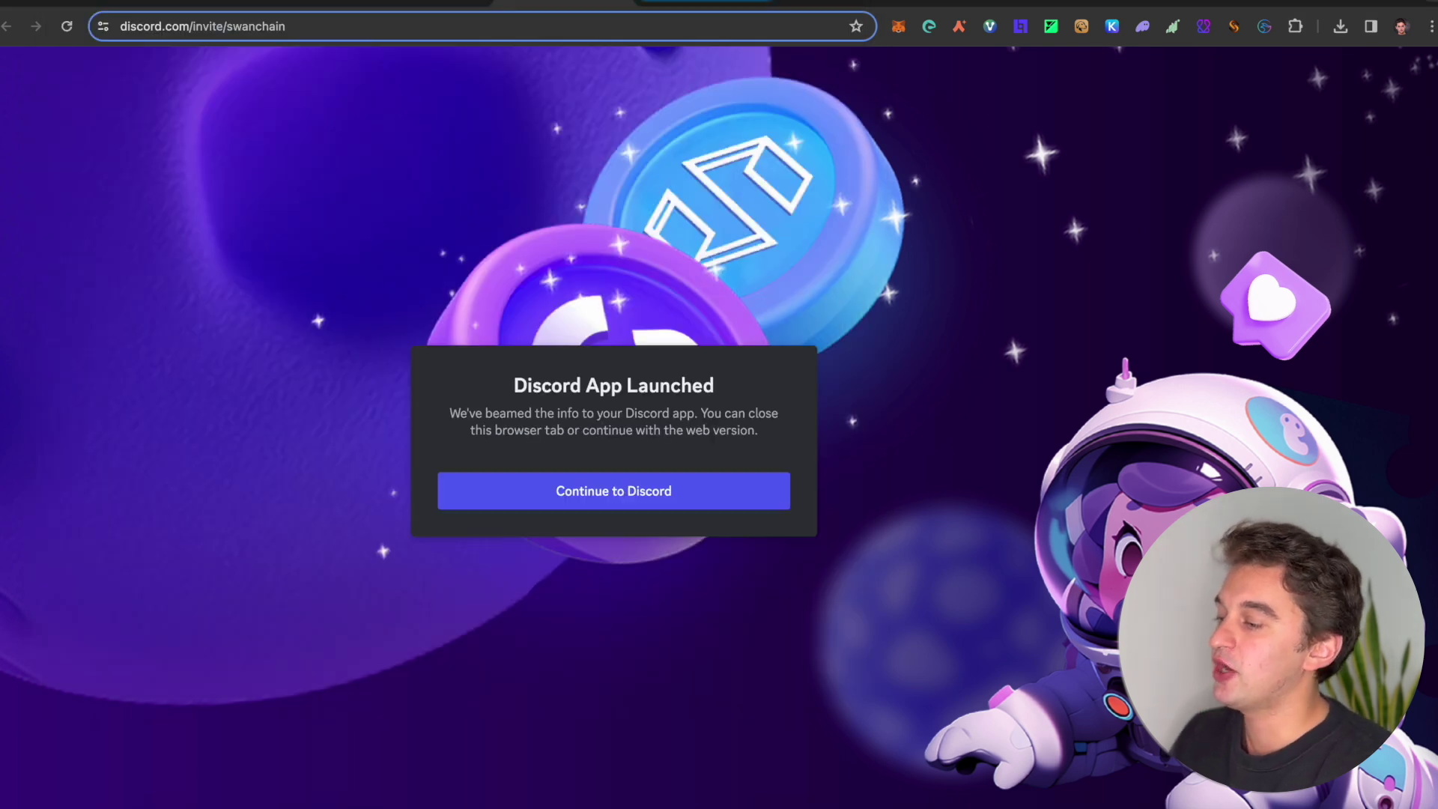
Step: Deposit 0.01 Sepolia ETH to Swan on Swan Bridge and approve it in MetaMask
click(704, 4)
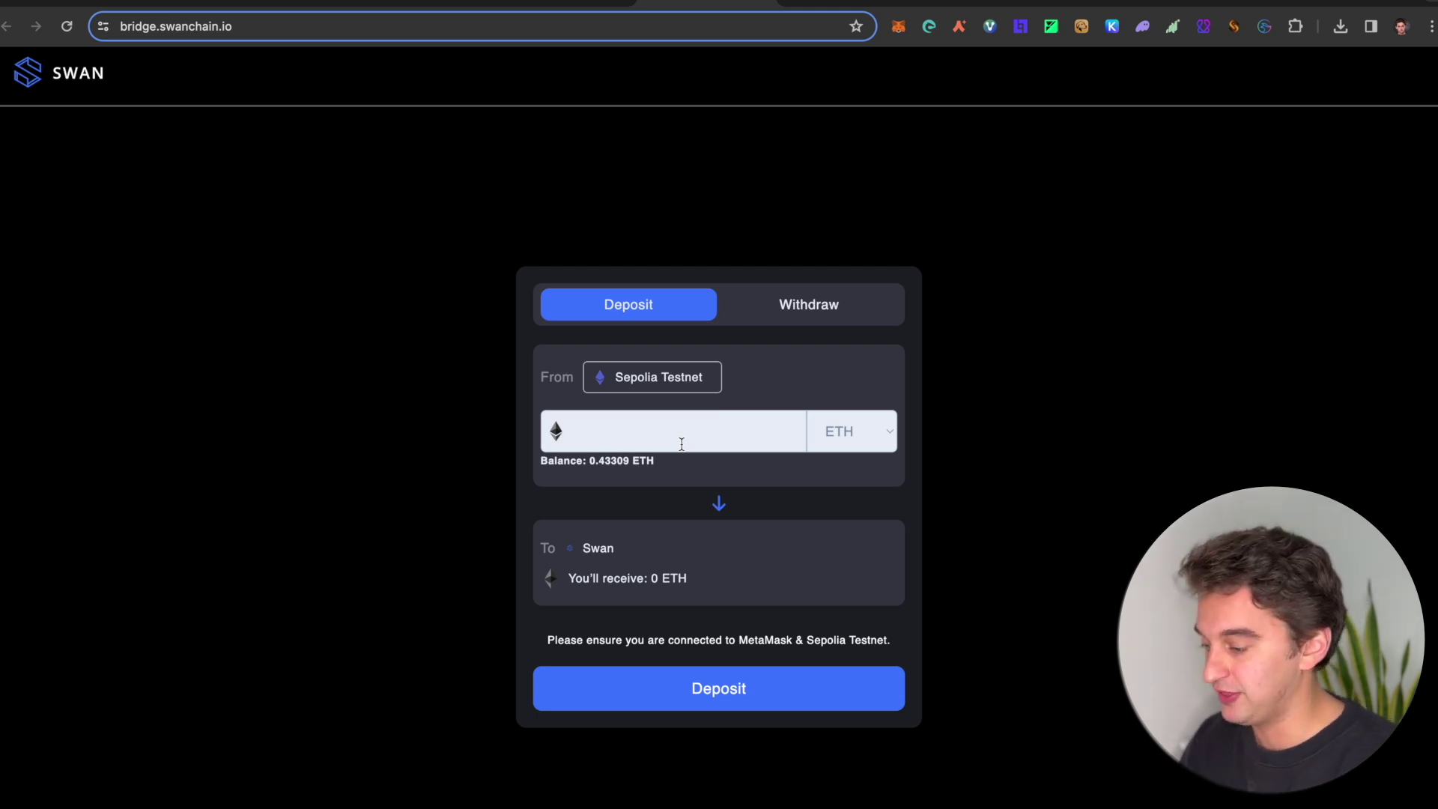
text(0.0)
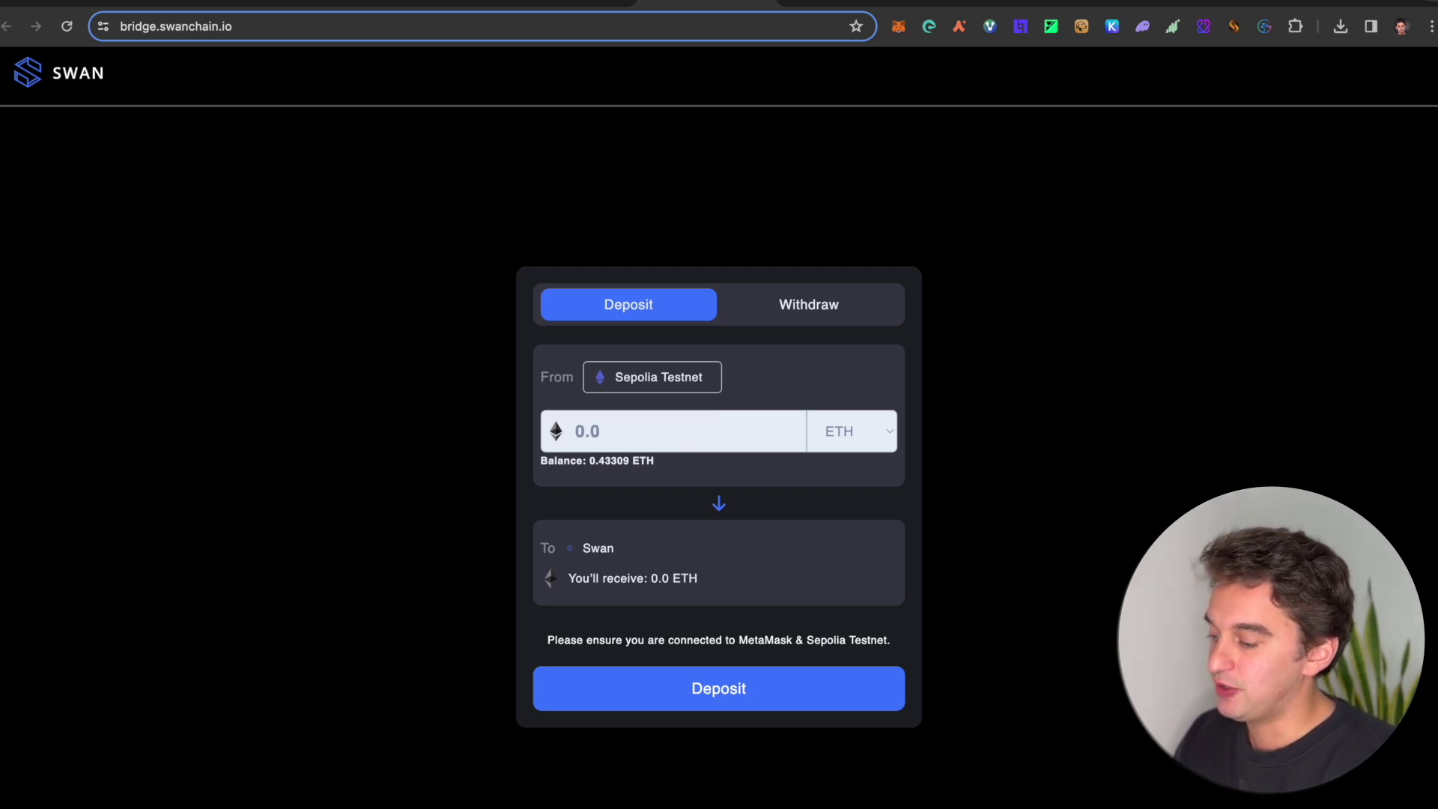
text(1)
click(700, 686)
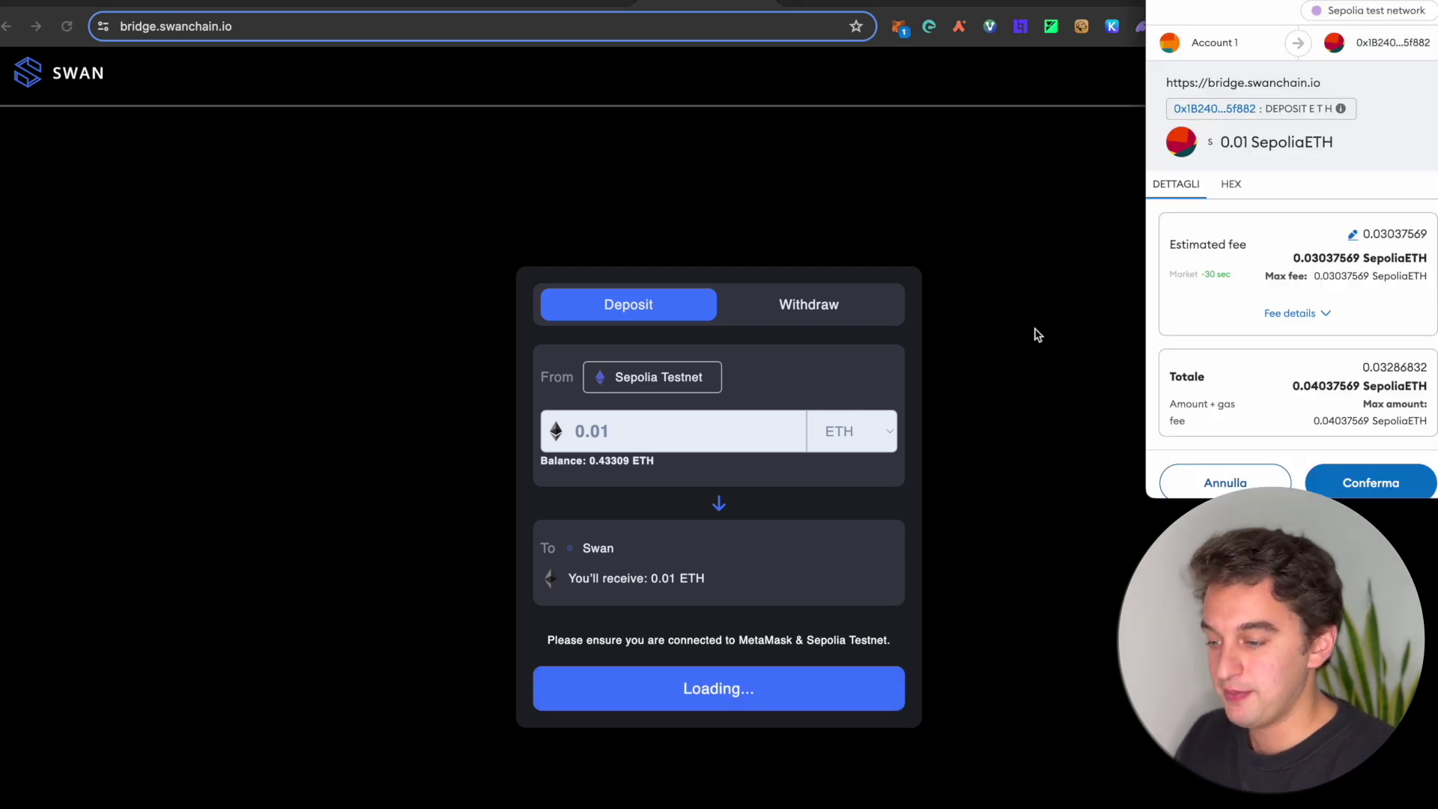
scroll(1293, 435, down, 1)
scroll(1318, 248, up, 1)
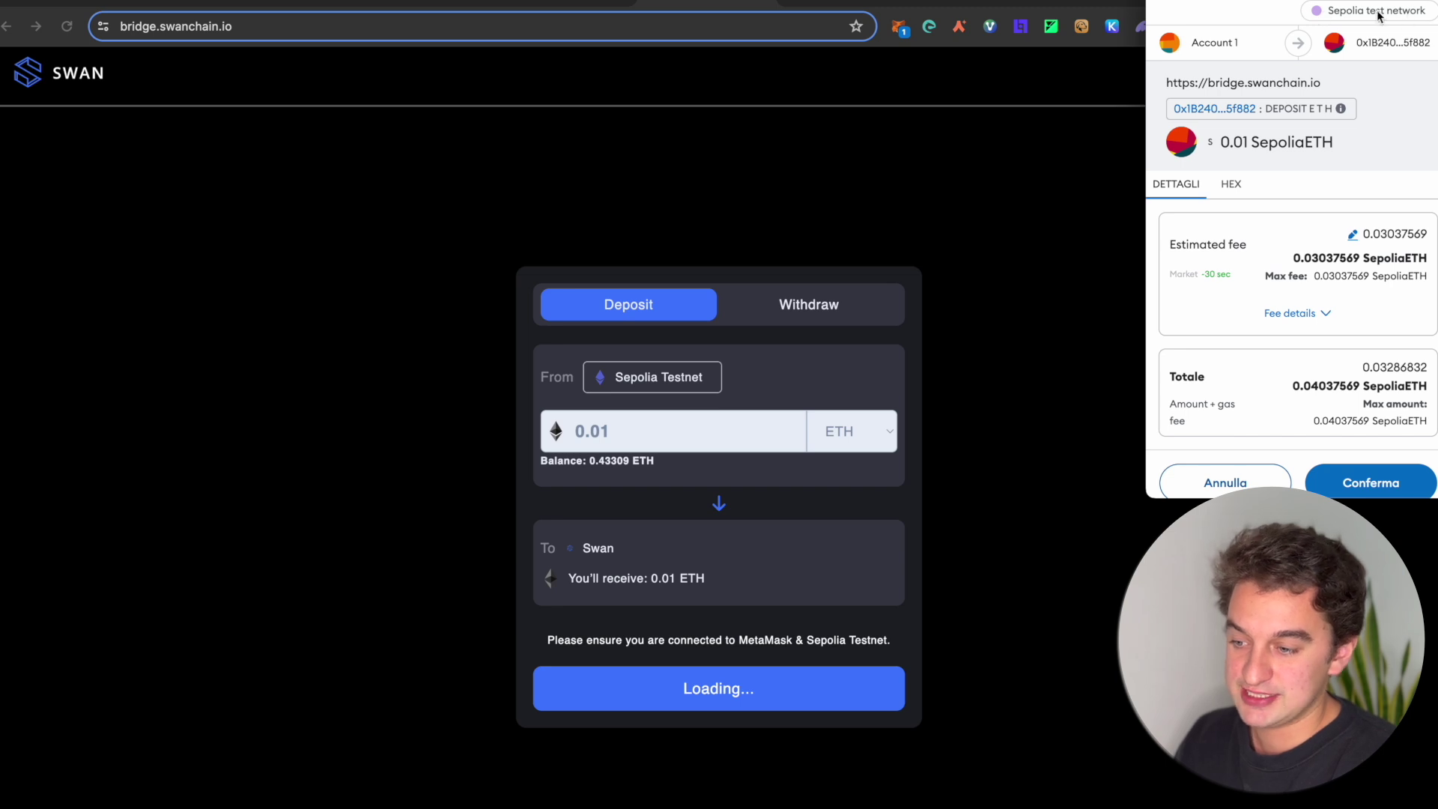
click(1361, 476)
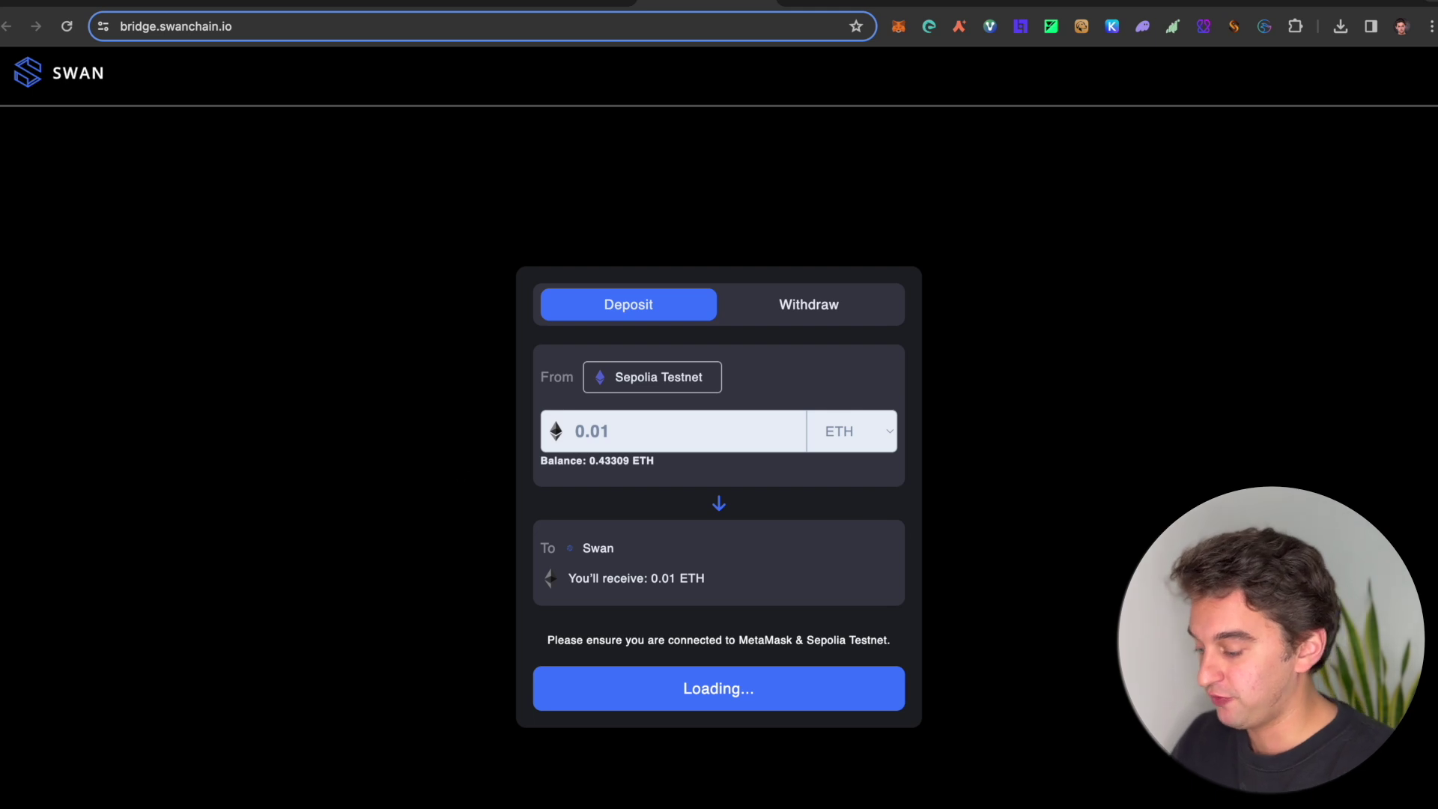
click(322, 802)
click(1220, 252)
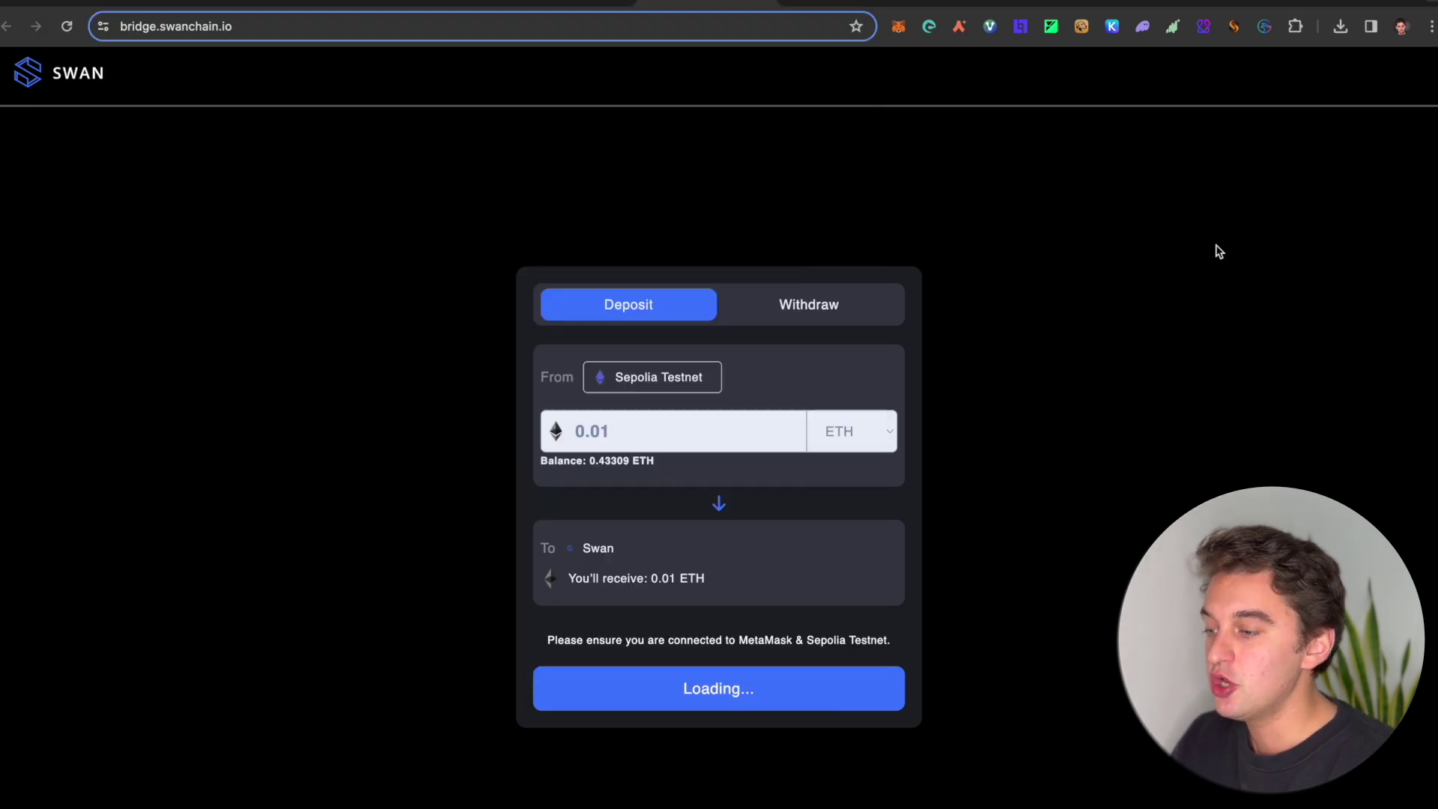
Step: Switch MetaMask to the Swan Saturn Testnet network to check the bridged deposit
click(898, 28)
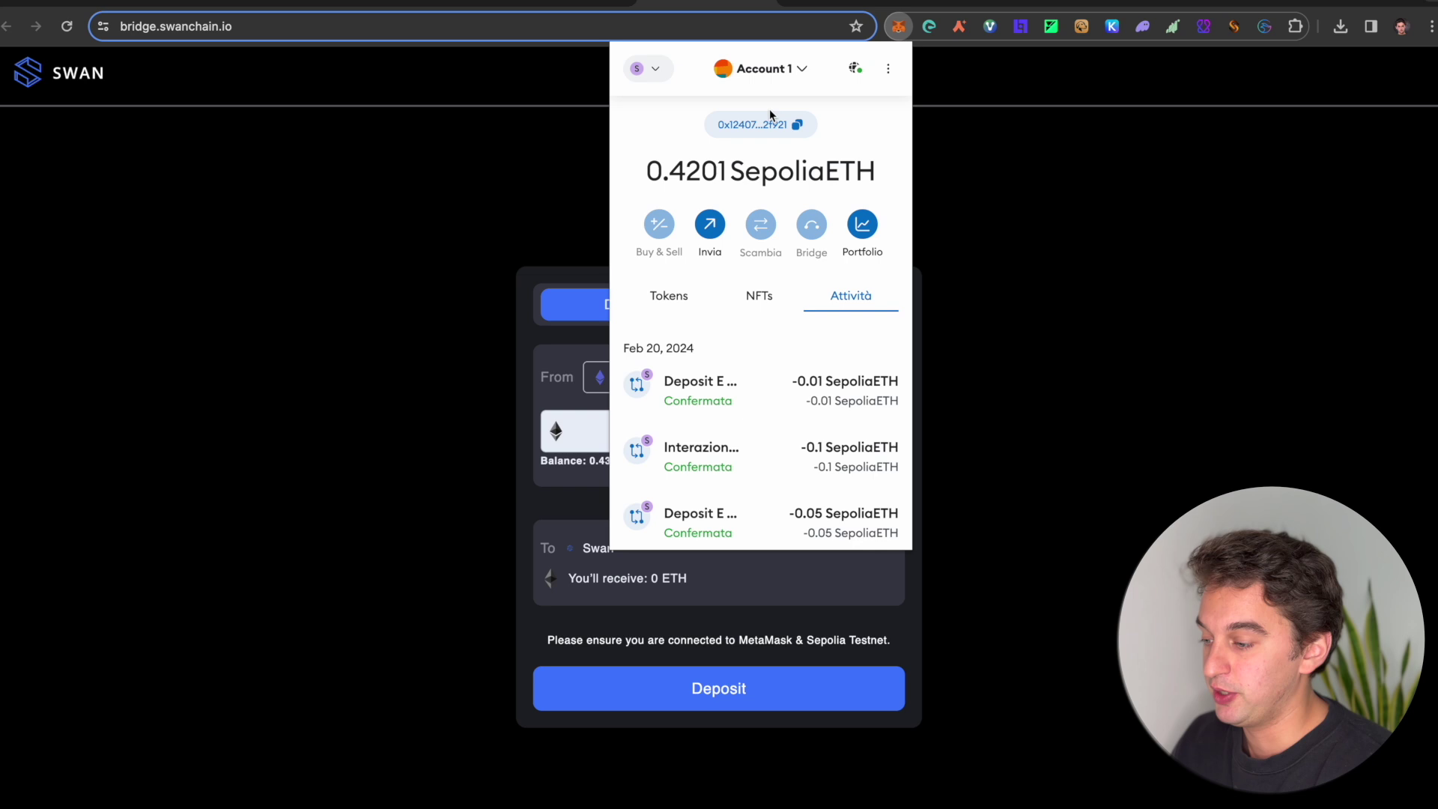
click(645, 68)
text(swa)
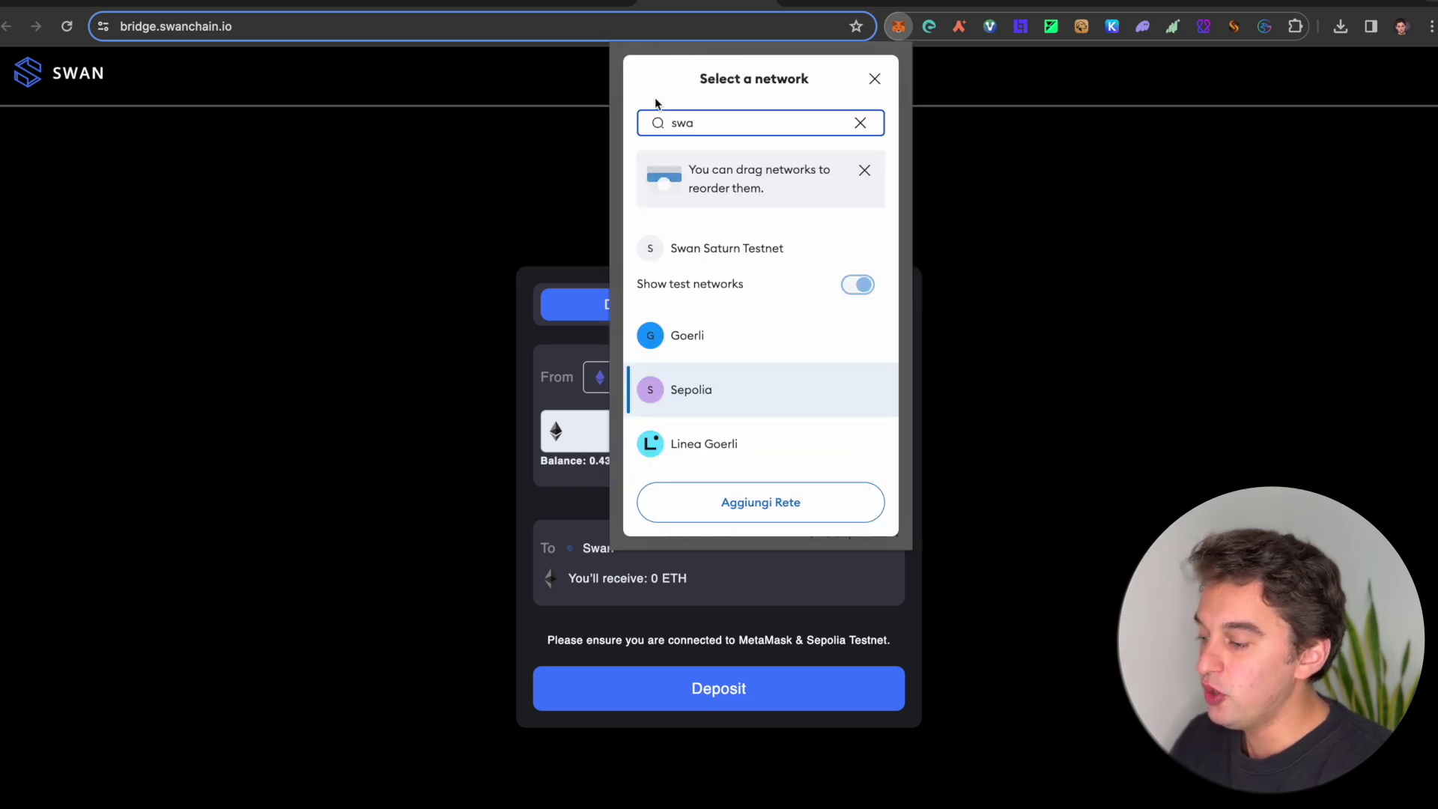
click(726, 248)
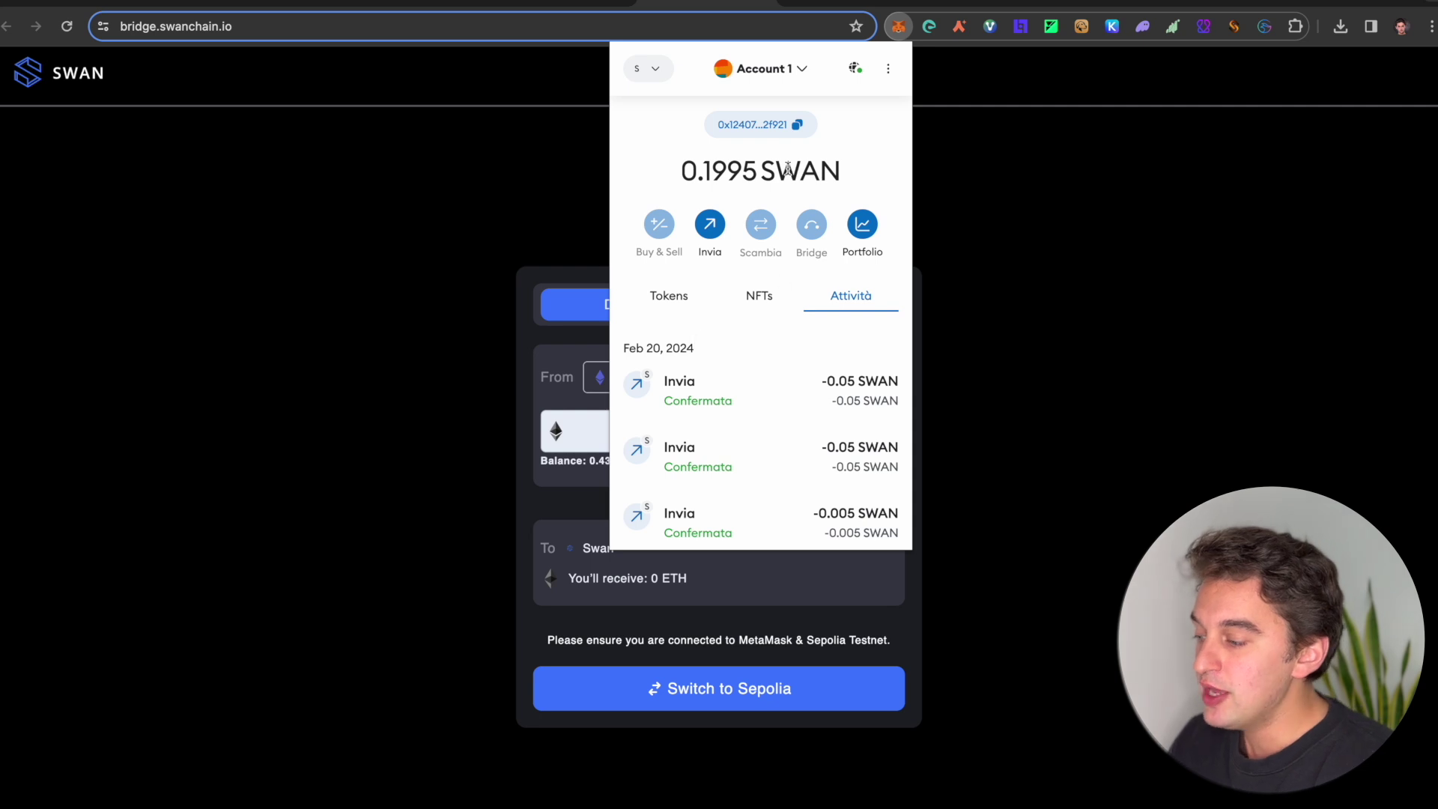
click(258, 4)
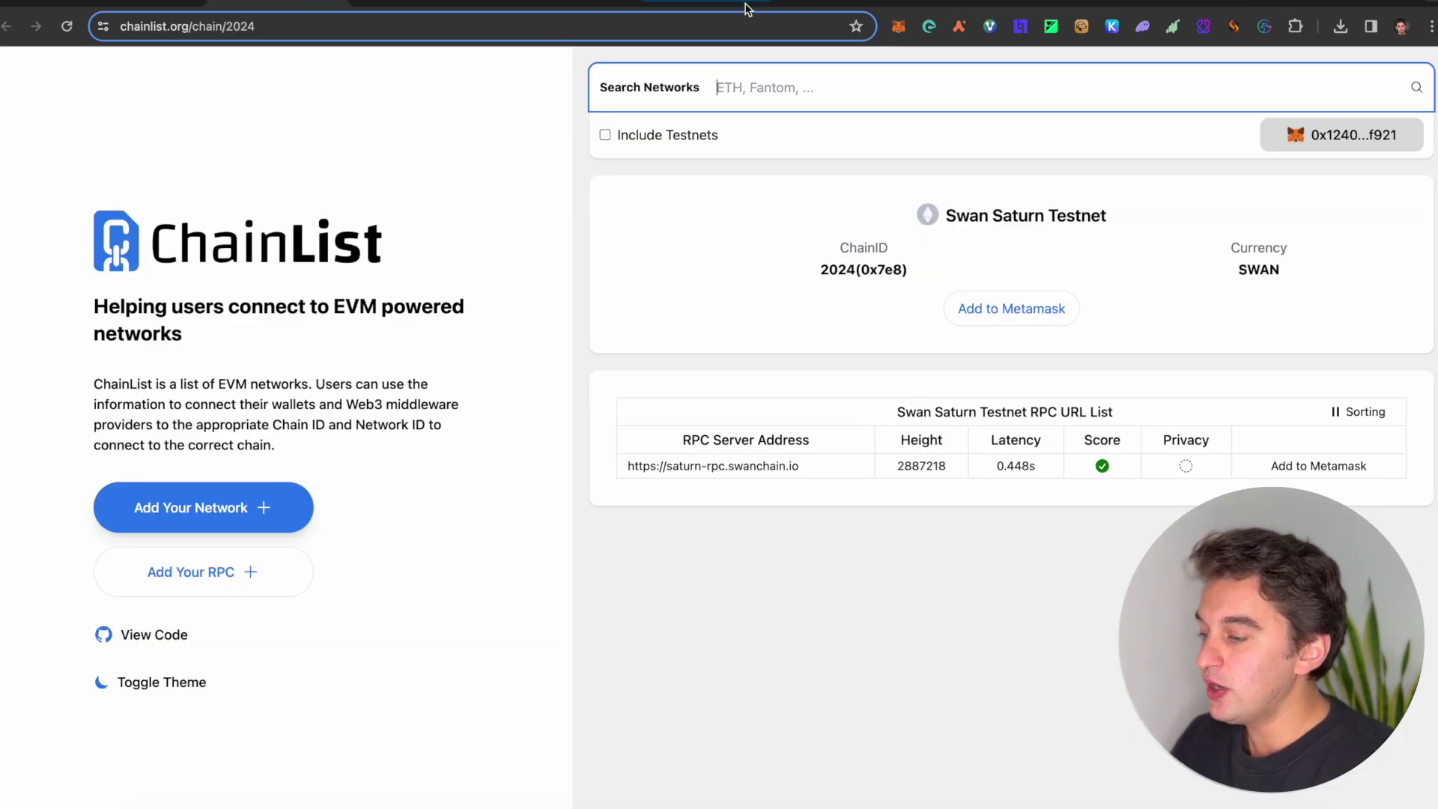
click(767, 6)
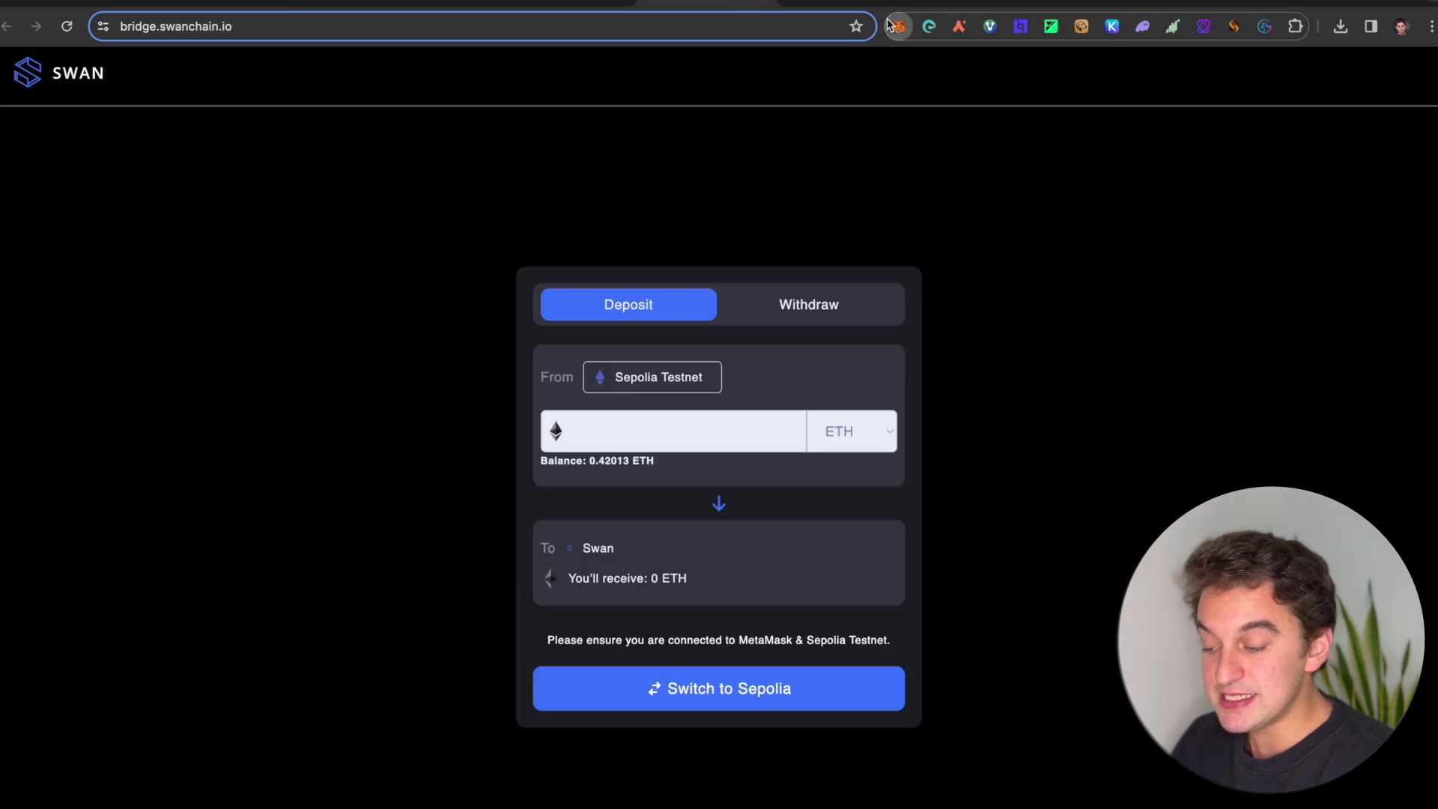
Step: Send 0.005 SWAN to the second wallet account, leaving a 0.1944 SWAN balance
click(897, 27)
click(689, 309)
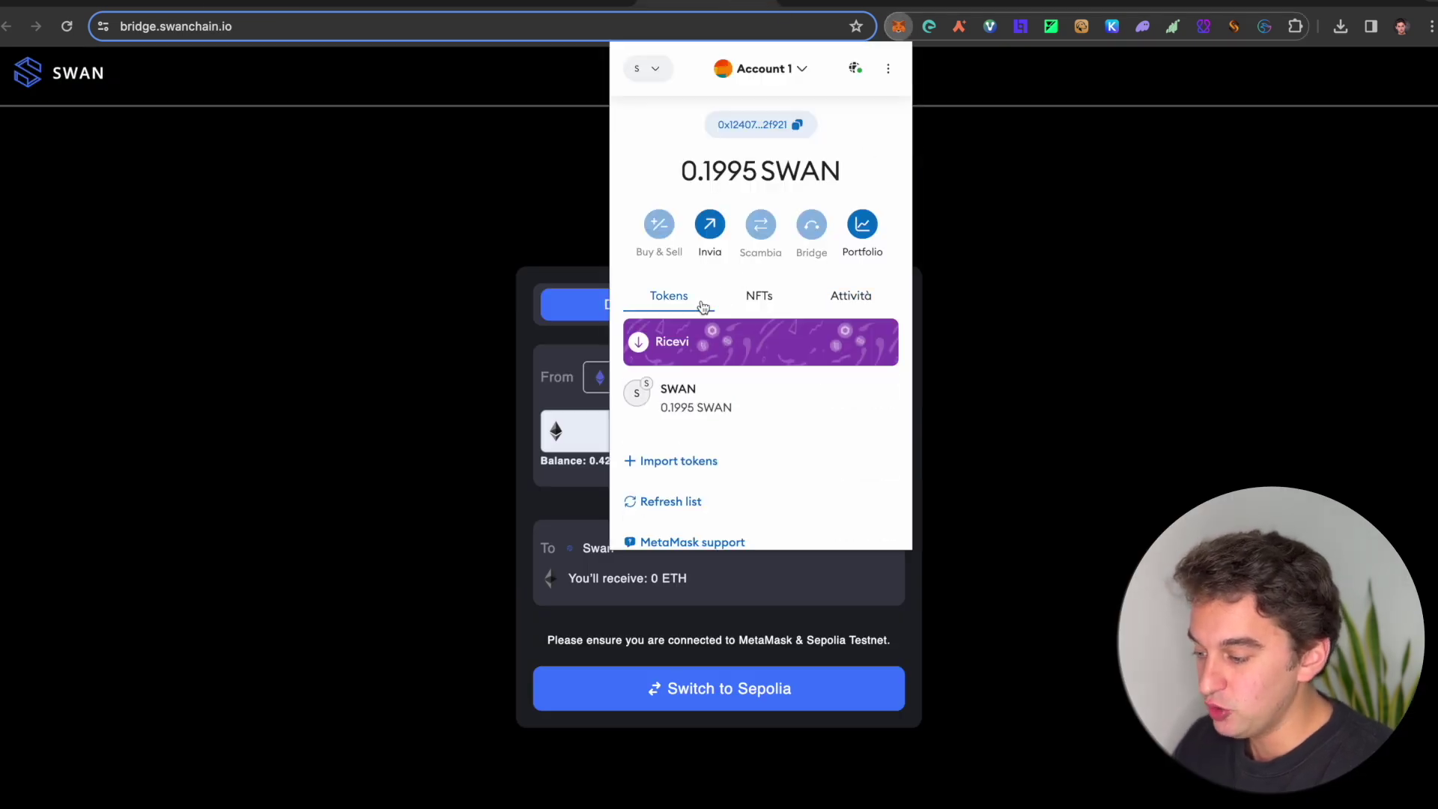
click(710, 238)
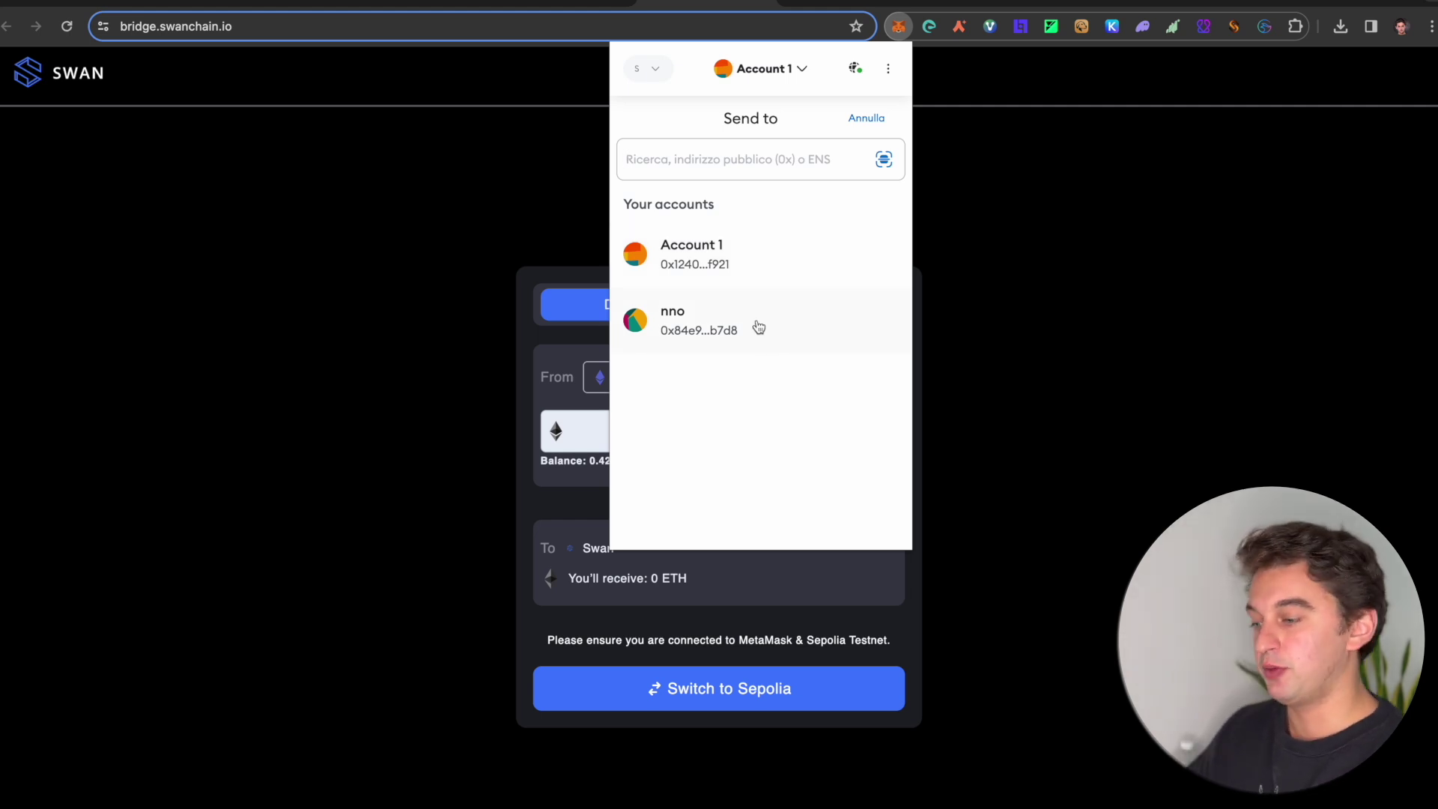
click(757, 323)
text(9)
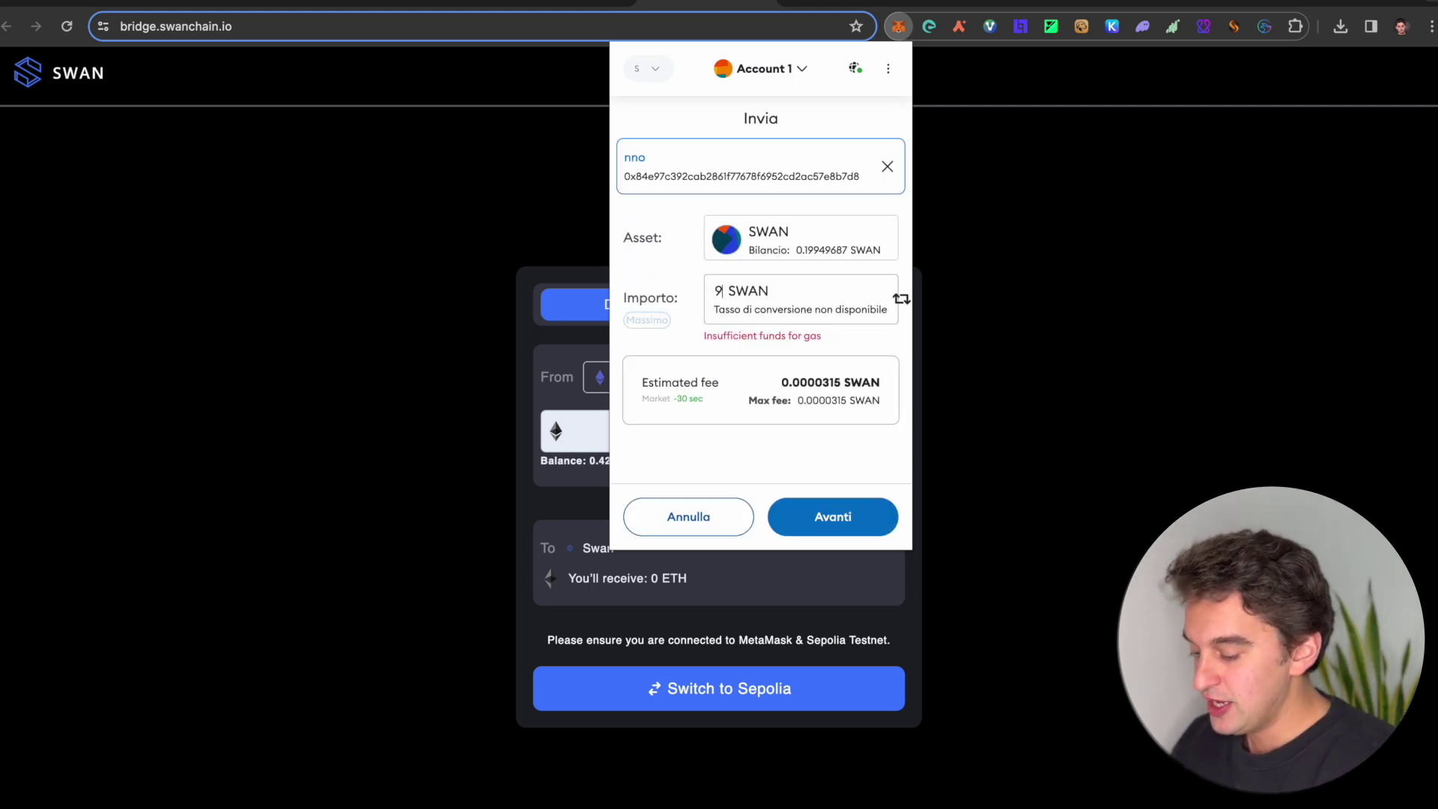
text(.005)
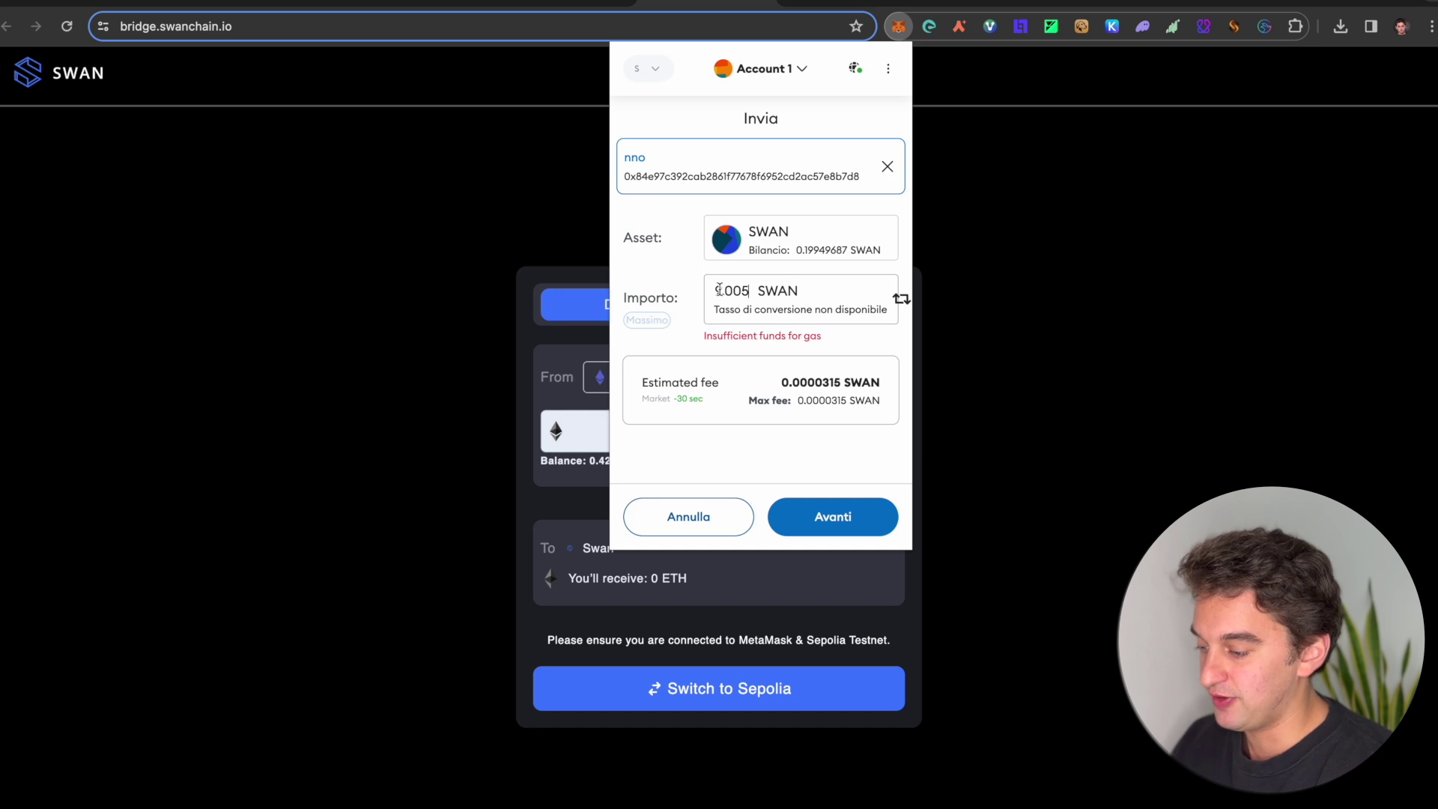
text(0)
click(839, 503)
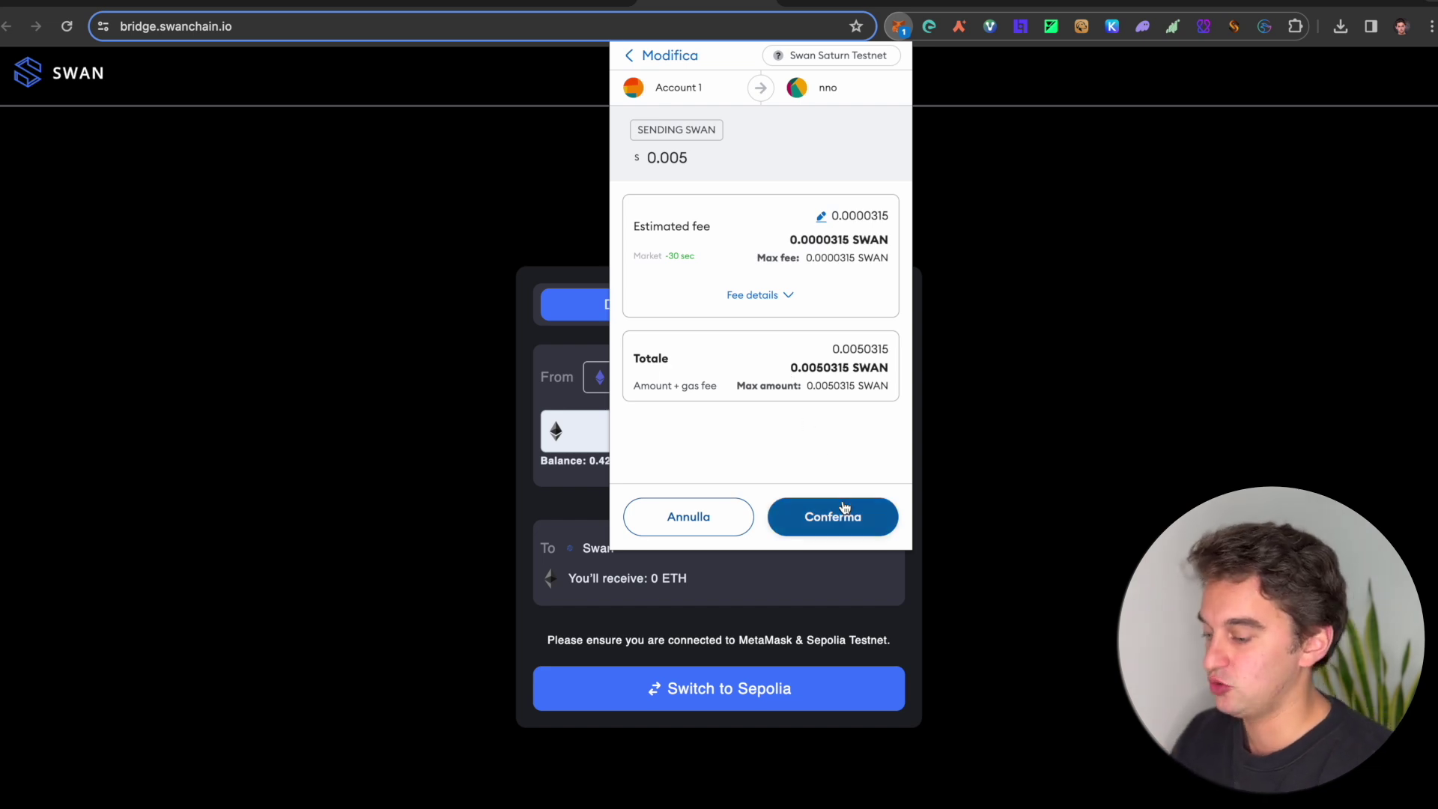
click(842, 507)
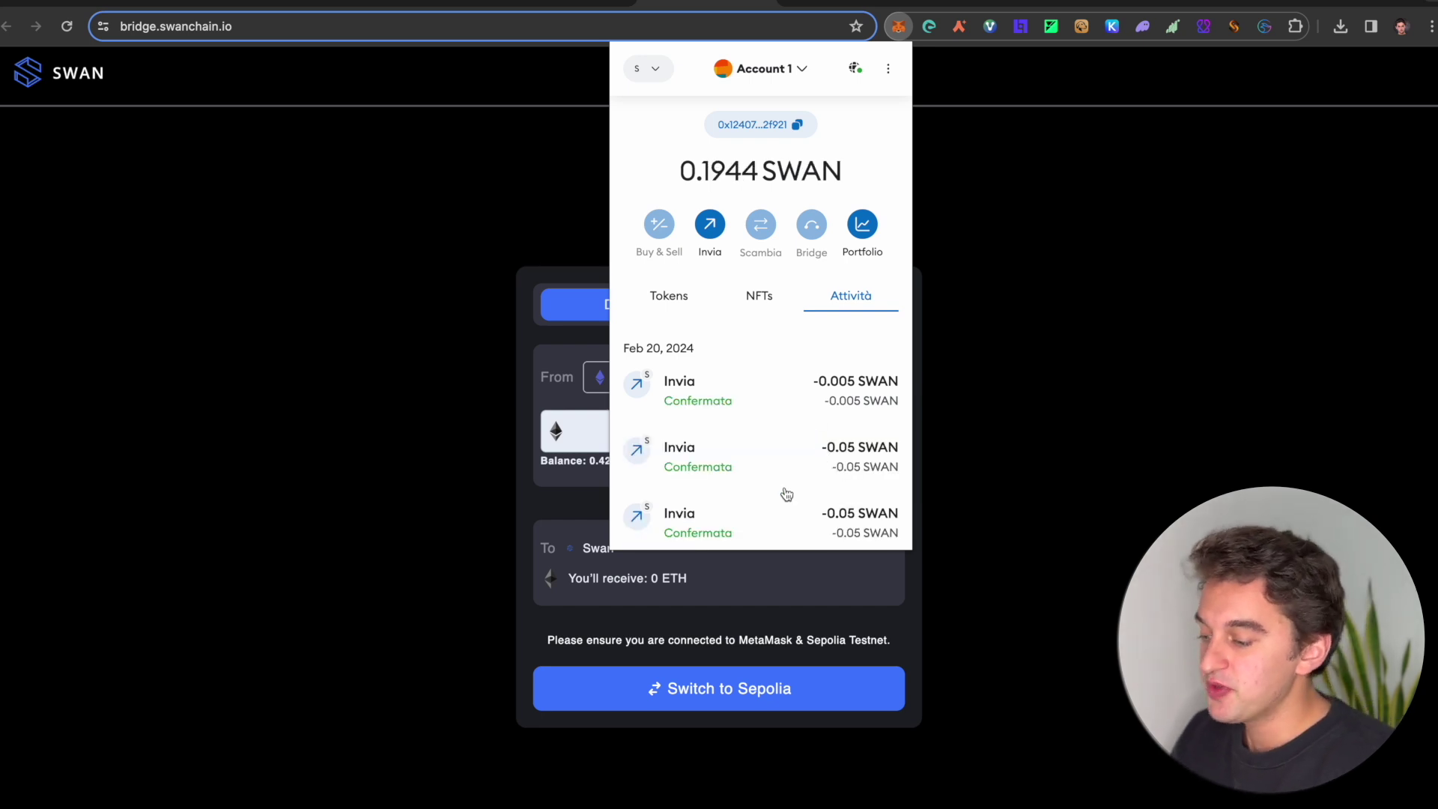
click(647, 296)
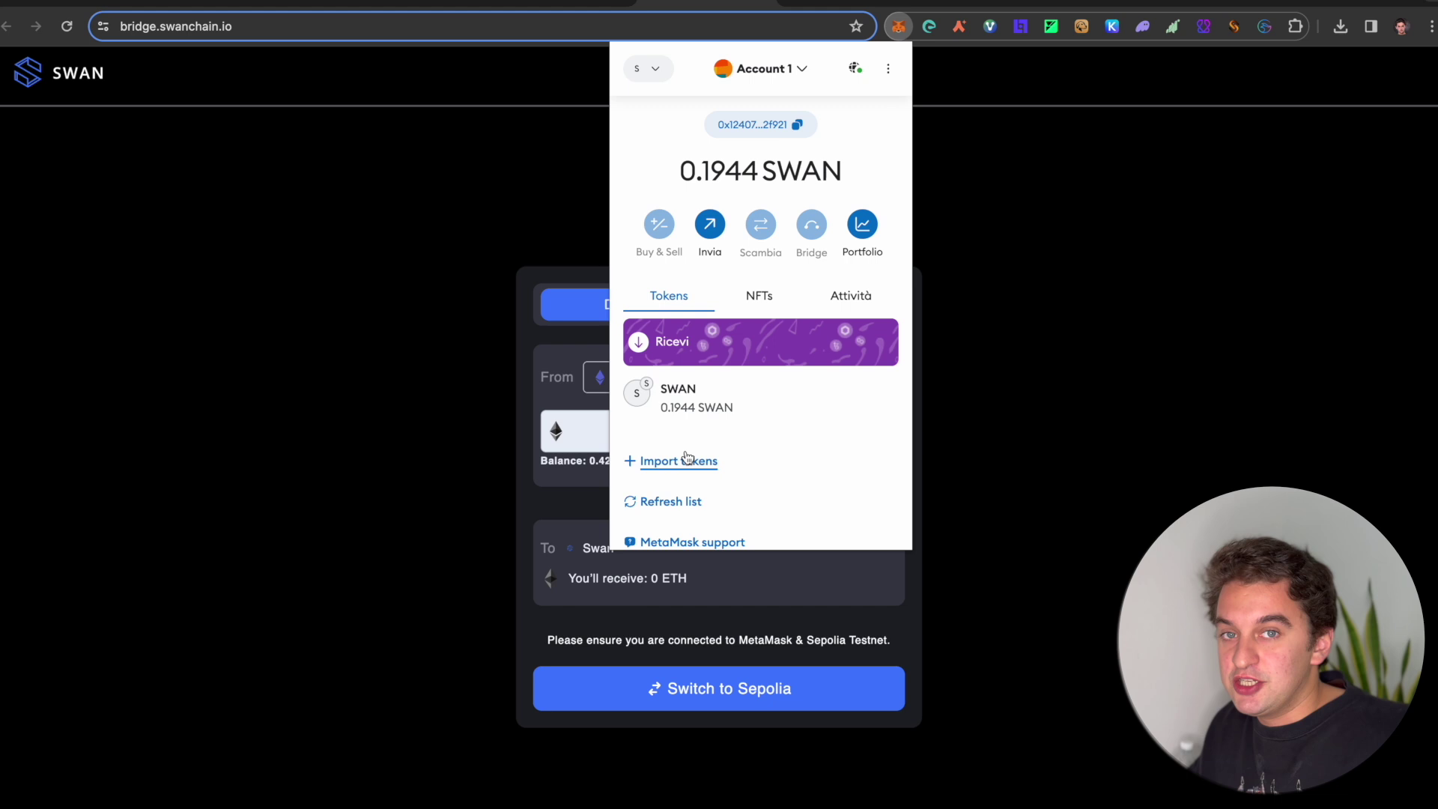
click(830, 2)
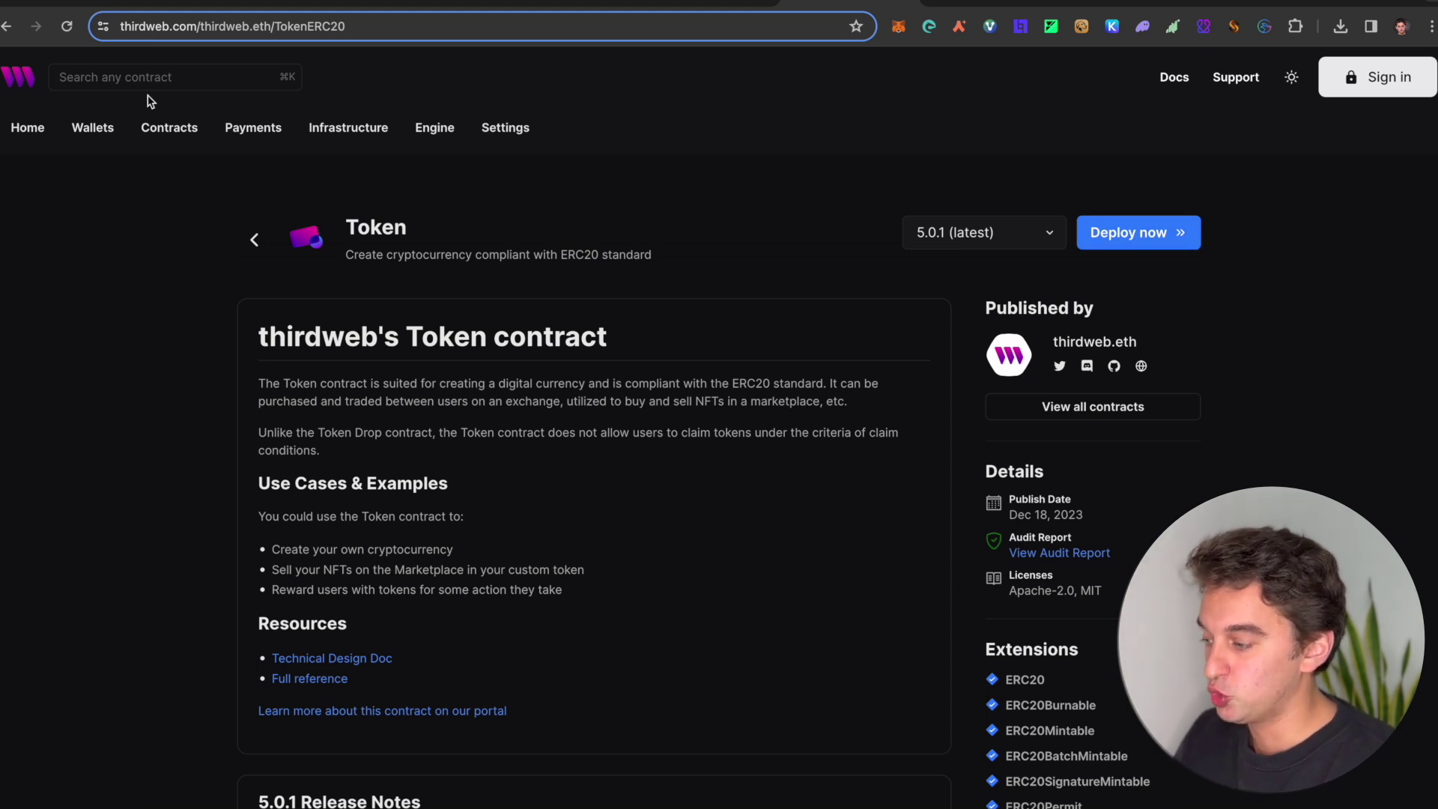
Step: Go from the thirdweb dashboard's Contracts to Explore and open the ERC20 Token contract
click(28, 135)
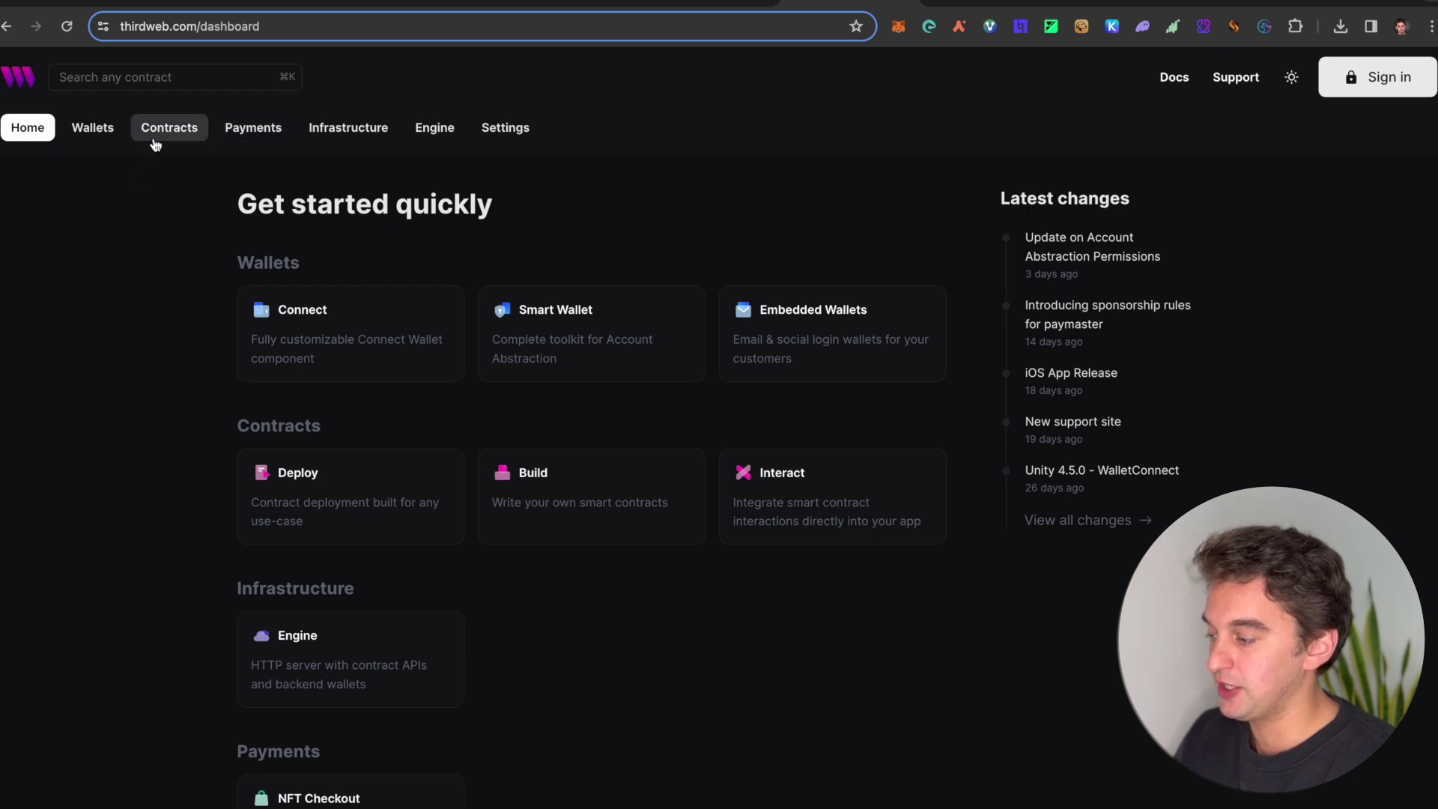
click(171, 131)
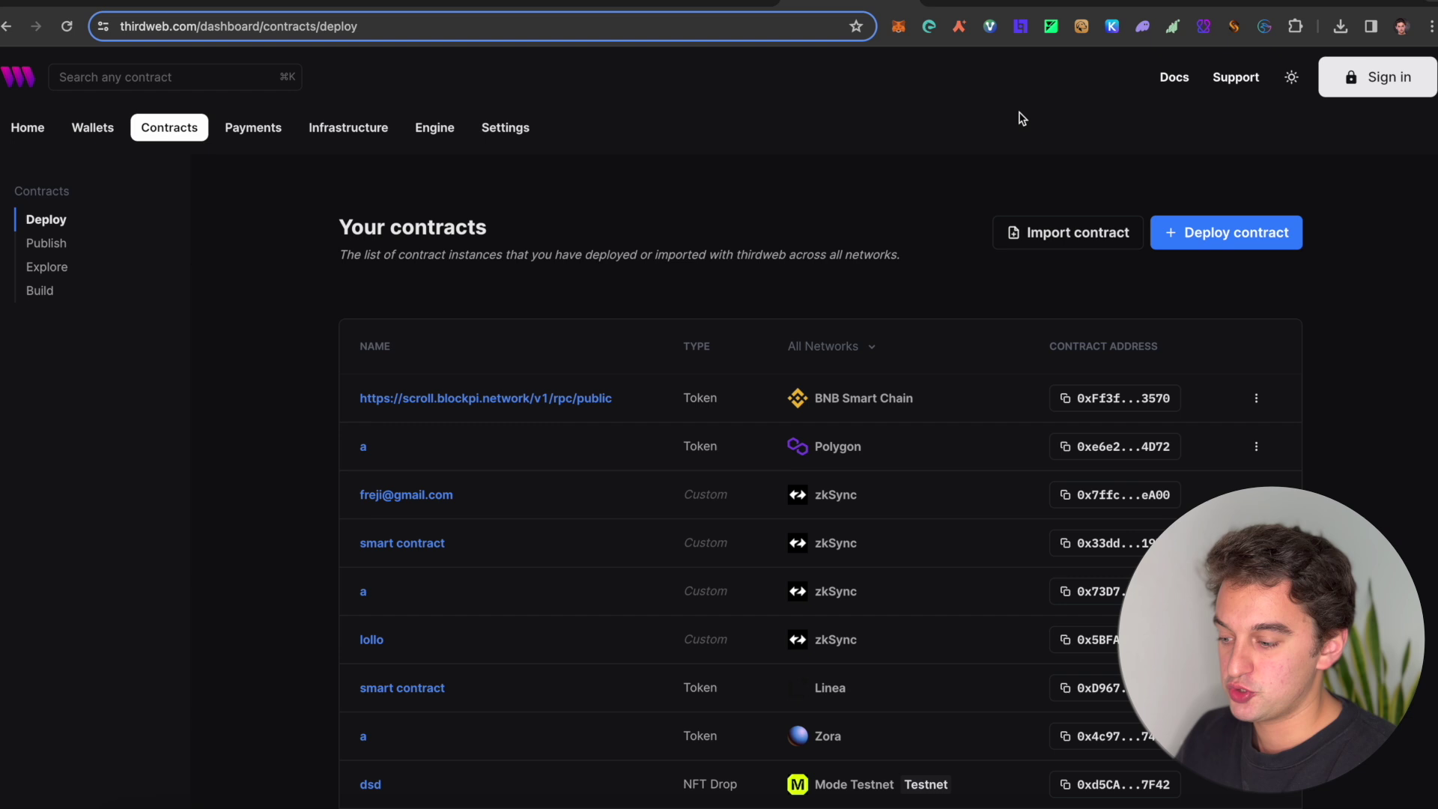
click(1300, 242)
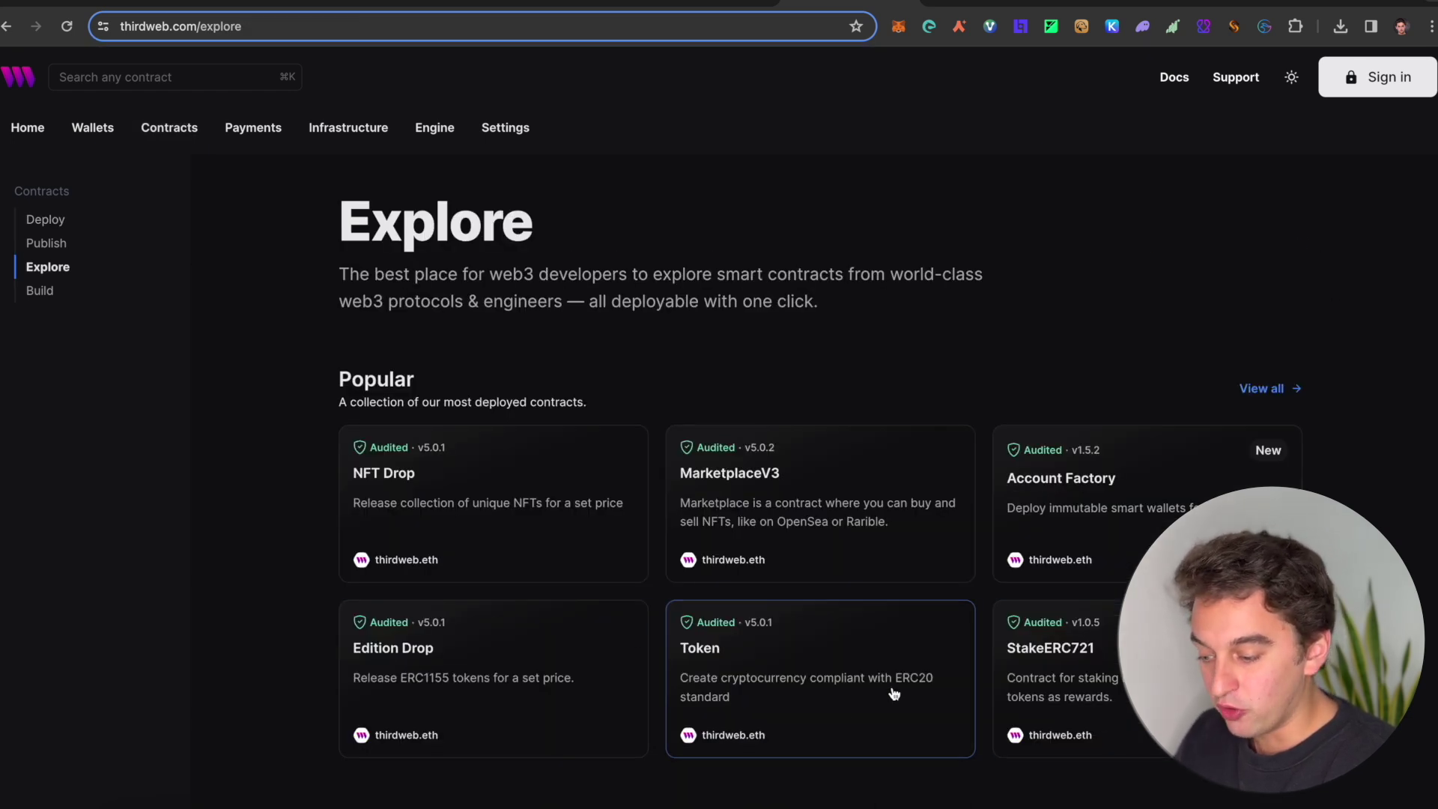
click(848, 697)
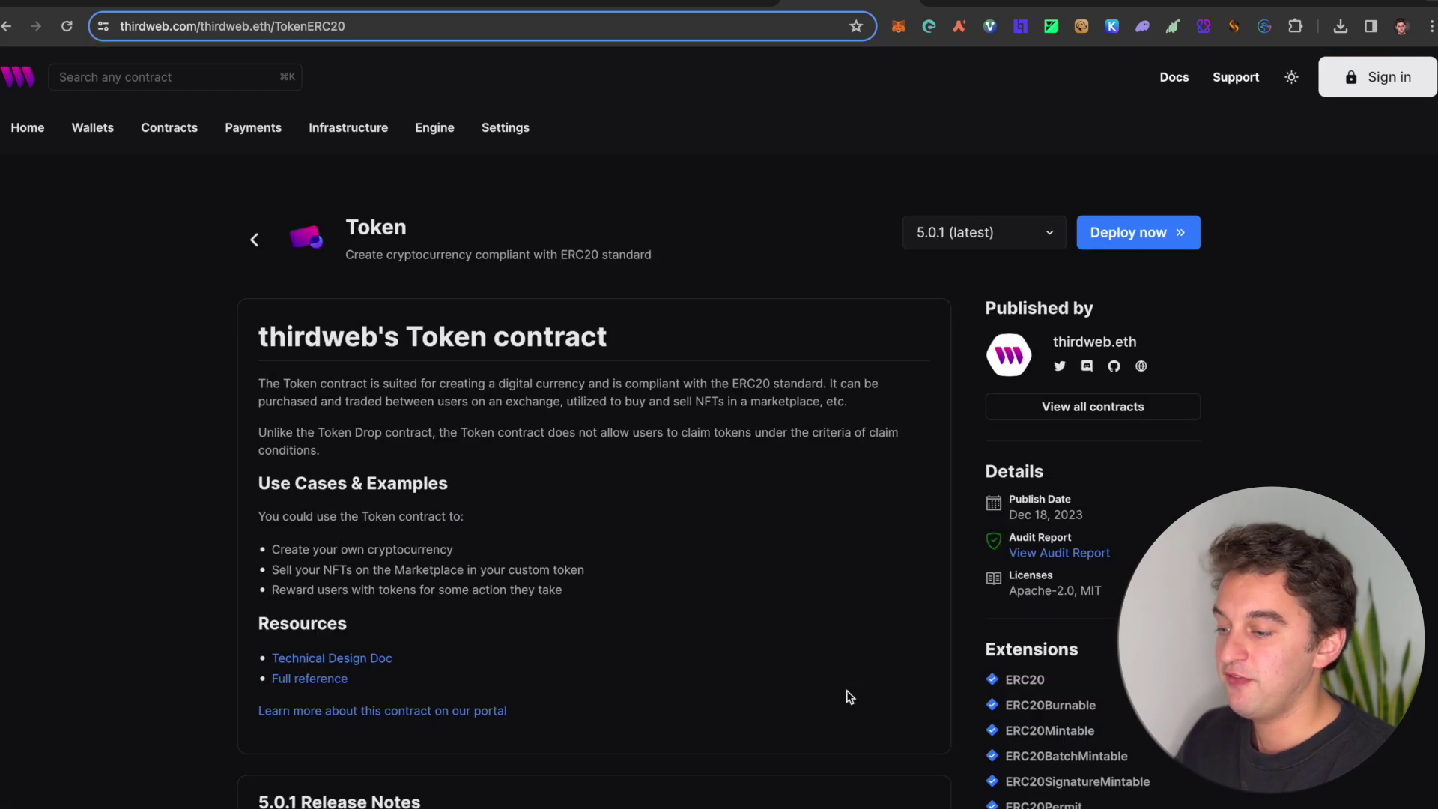
Step: Deploy the Token contract named fcrev, symbol vrfvb, description rbvfd, with image Senza titolo-21.jpeg
click(1186, 244)
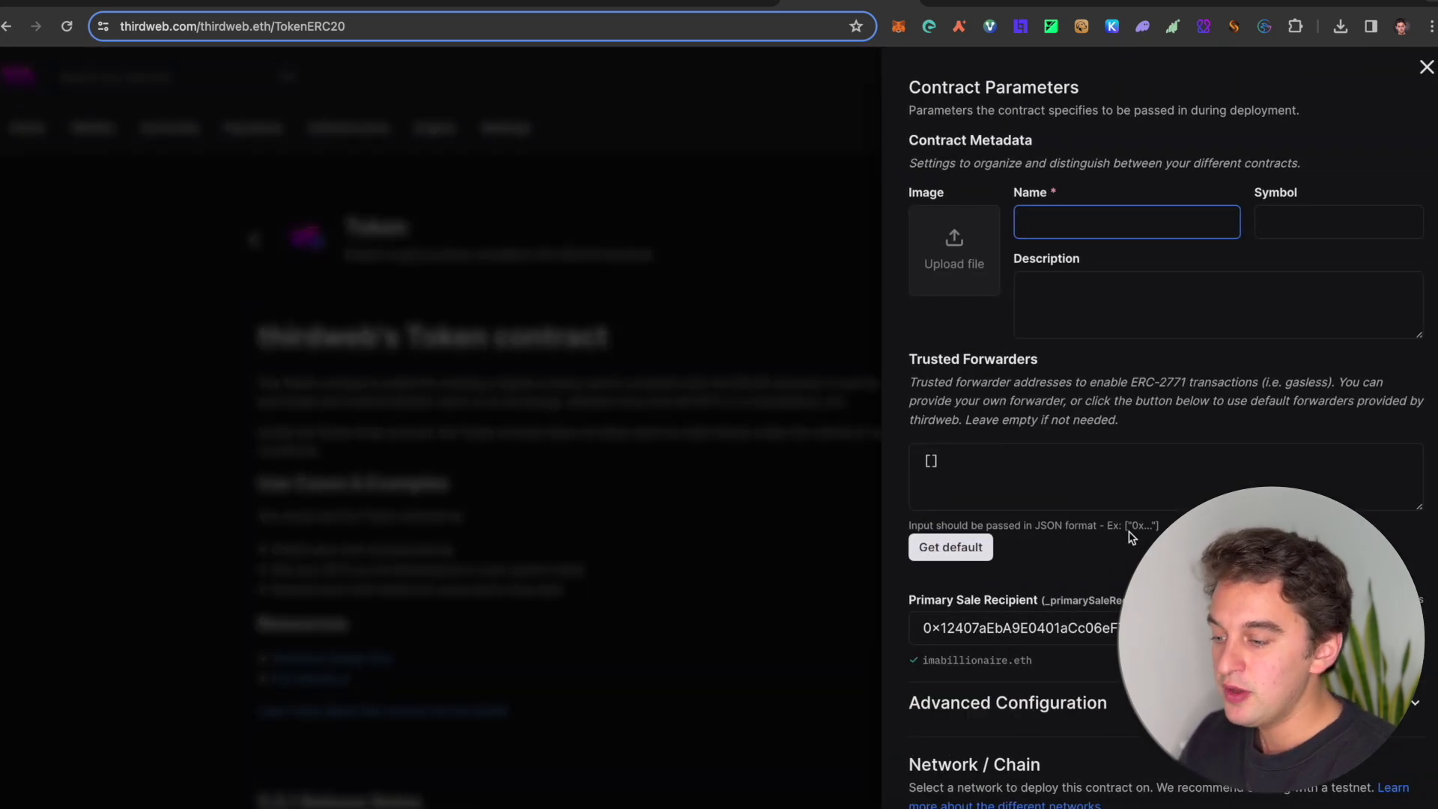
text(fcrev)
click(1259, 223)
text(vrfvb)
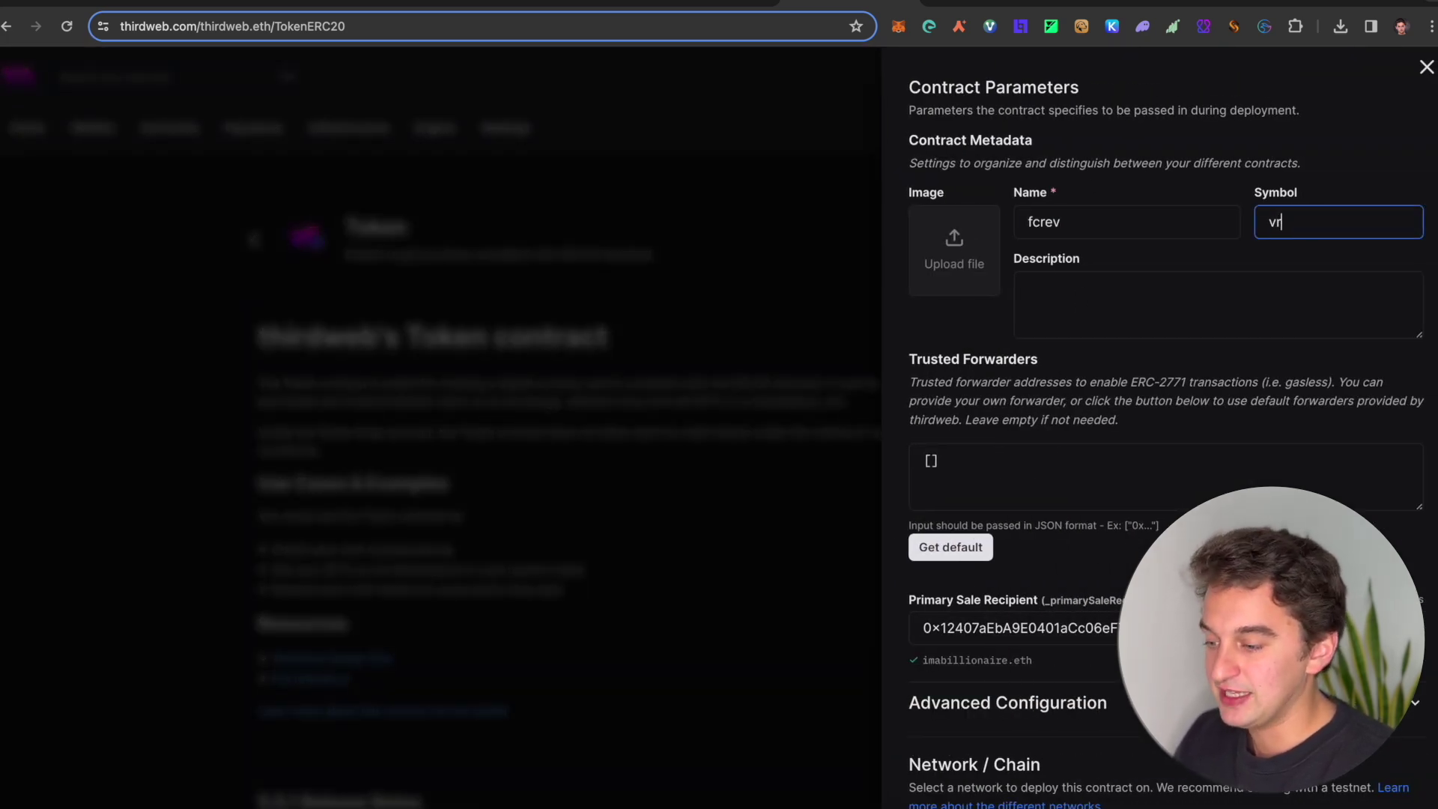
click(1229, 292)
text(rbvfd)
click(986, 283)
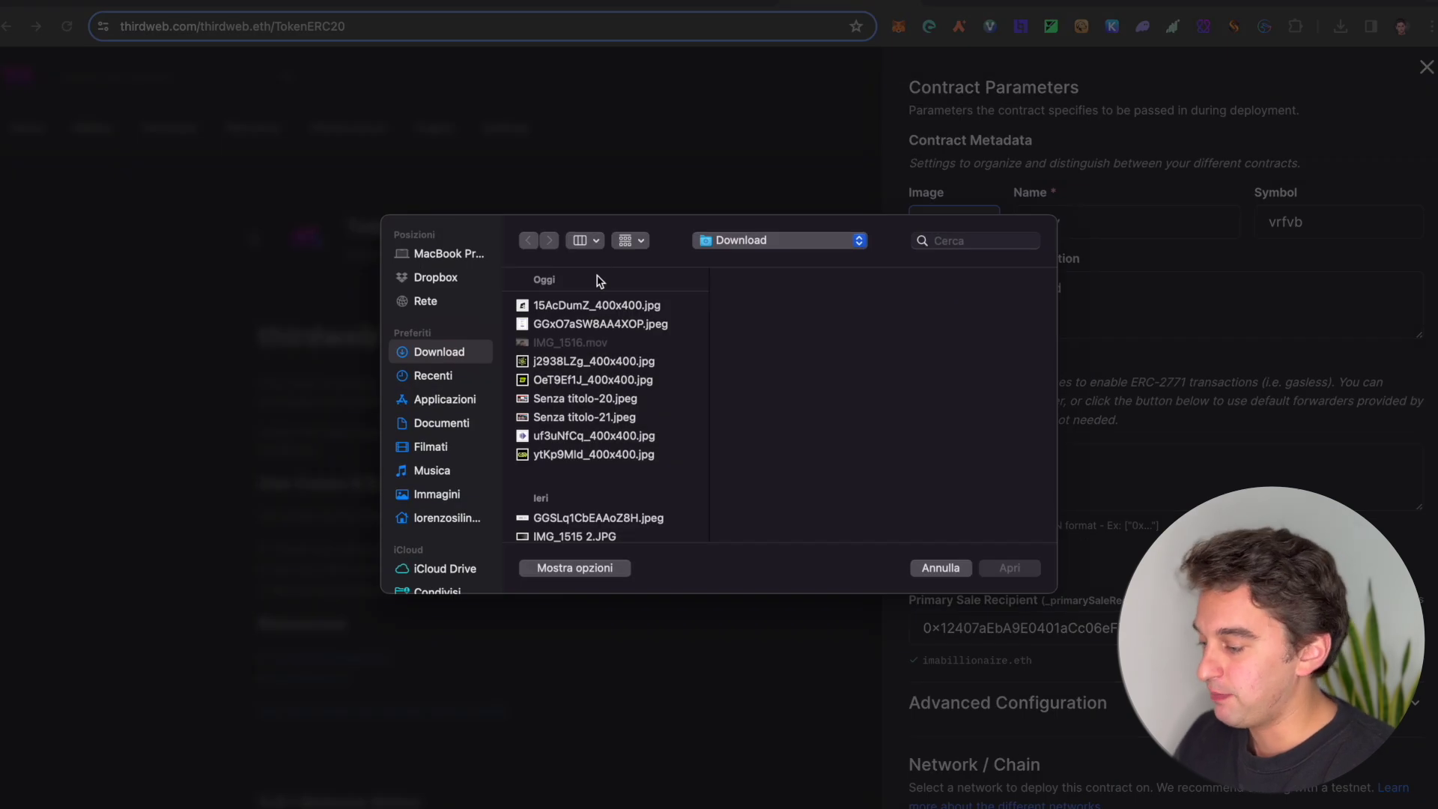
click(536, 424)
double_click(537, 424)
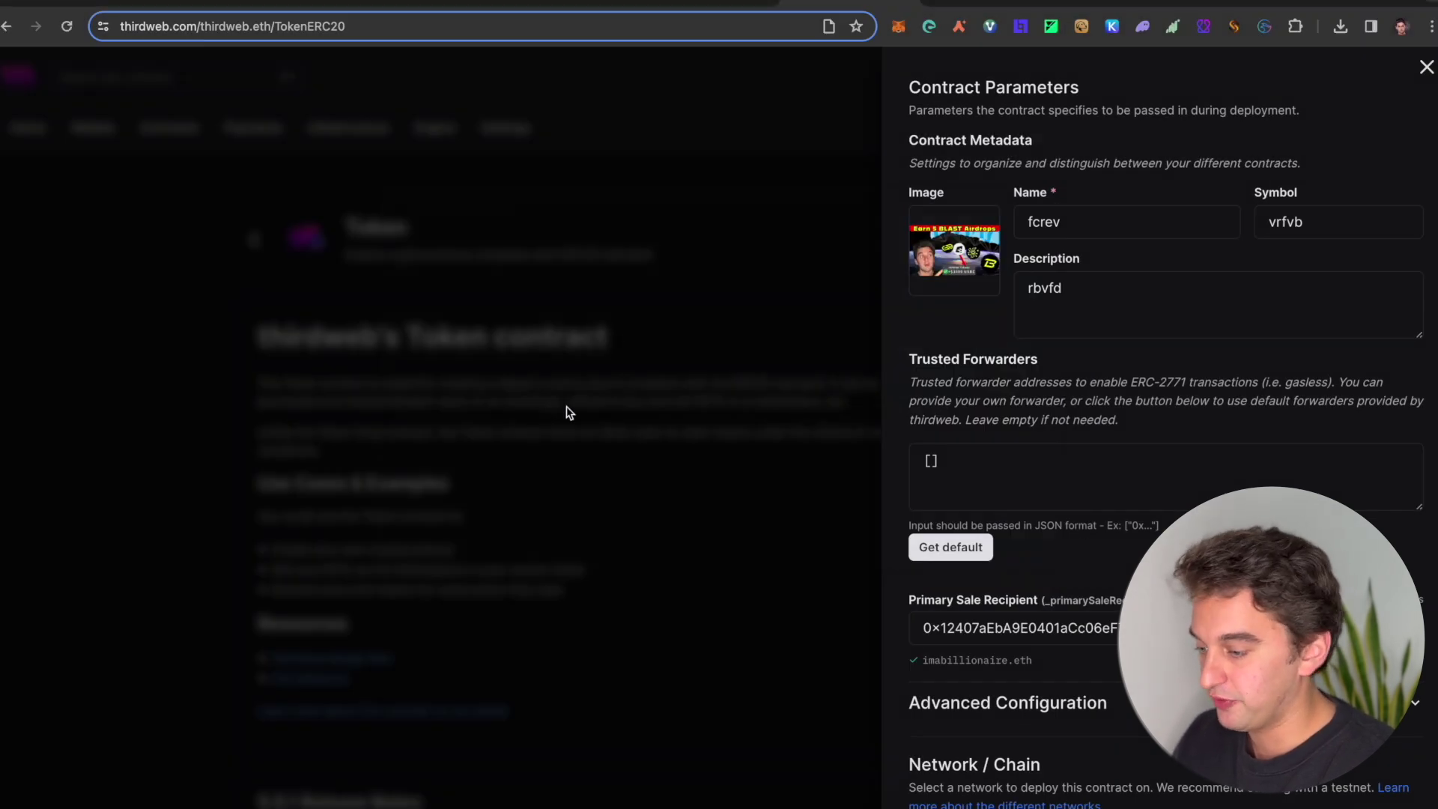
scroll(989, 477, down, 2)
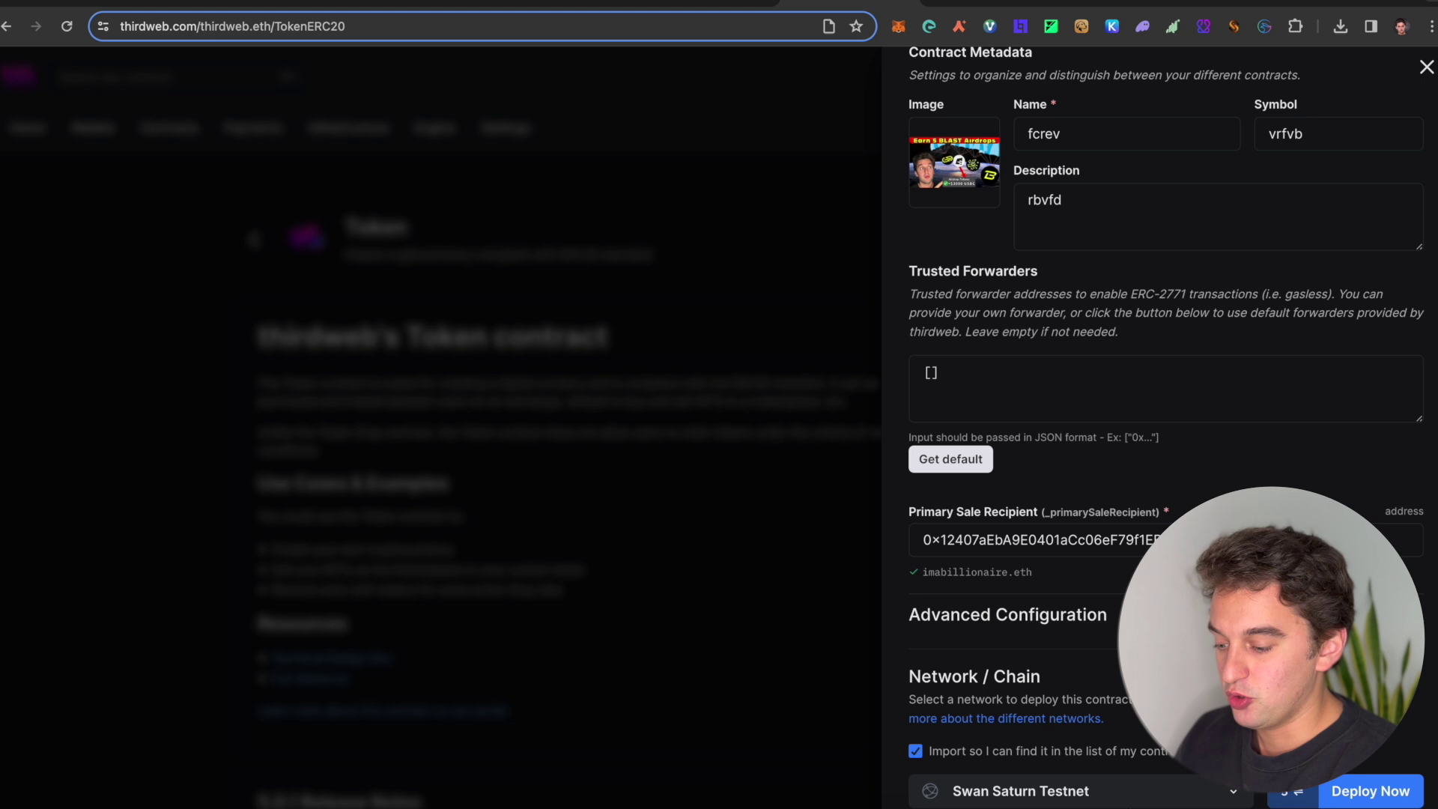
click(1373, 789)
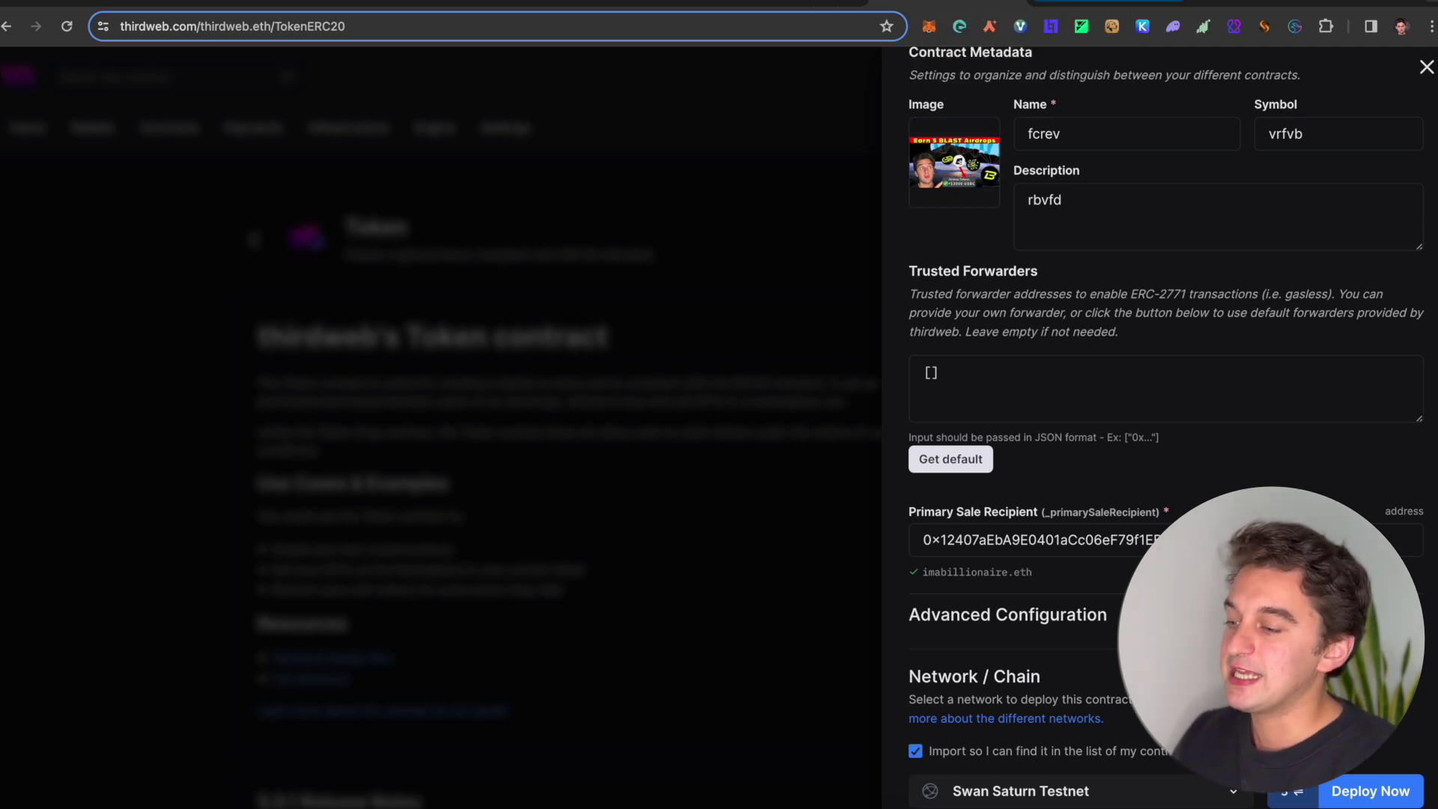
Step: On Galxe, expand the first Swan Chain campaign's full task list
key(ctrl+Tab)
scroll(772, 339, down, 7)
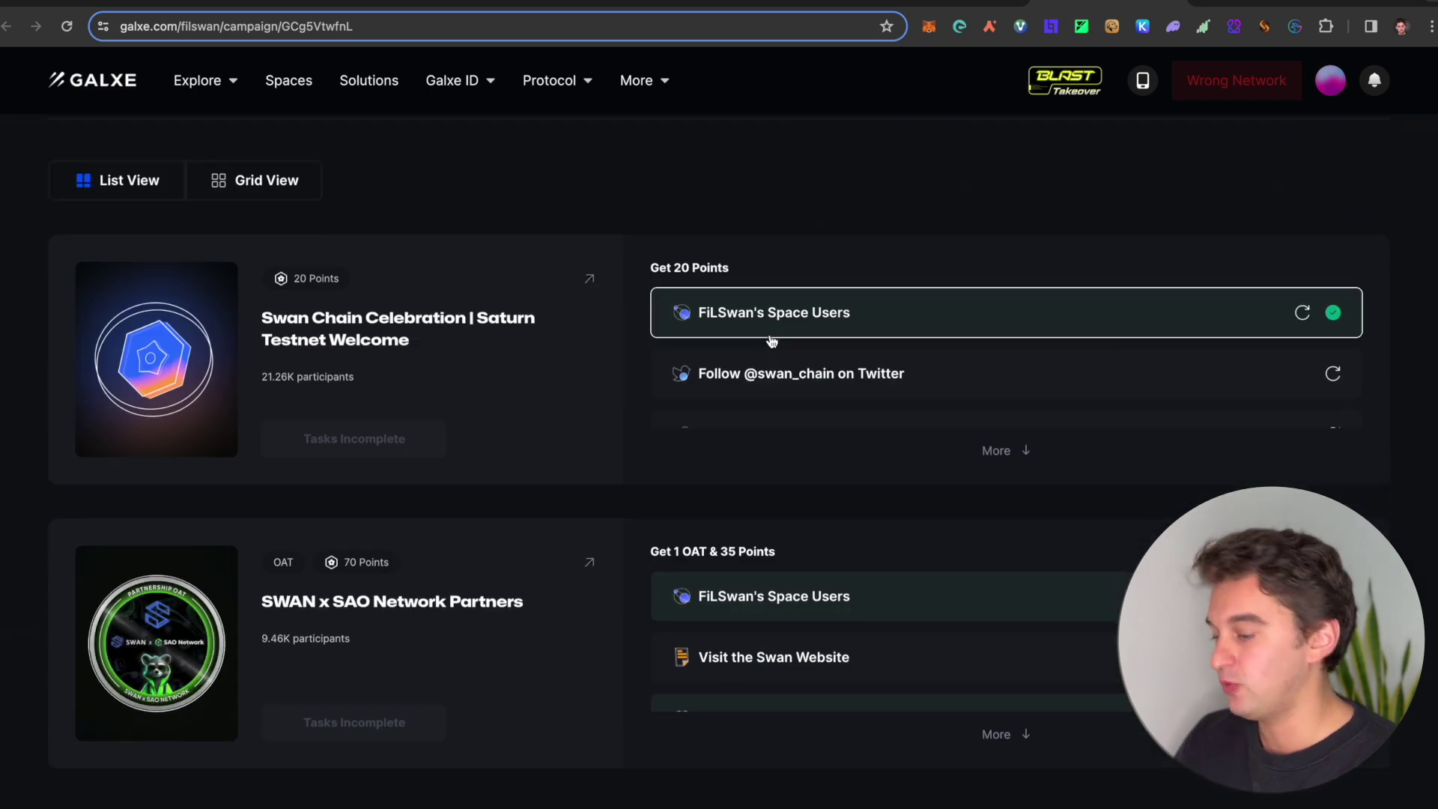
click(1004, 450)
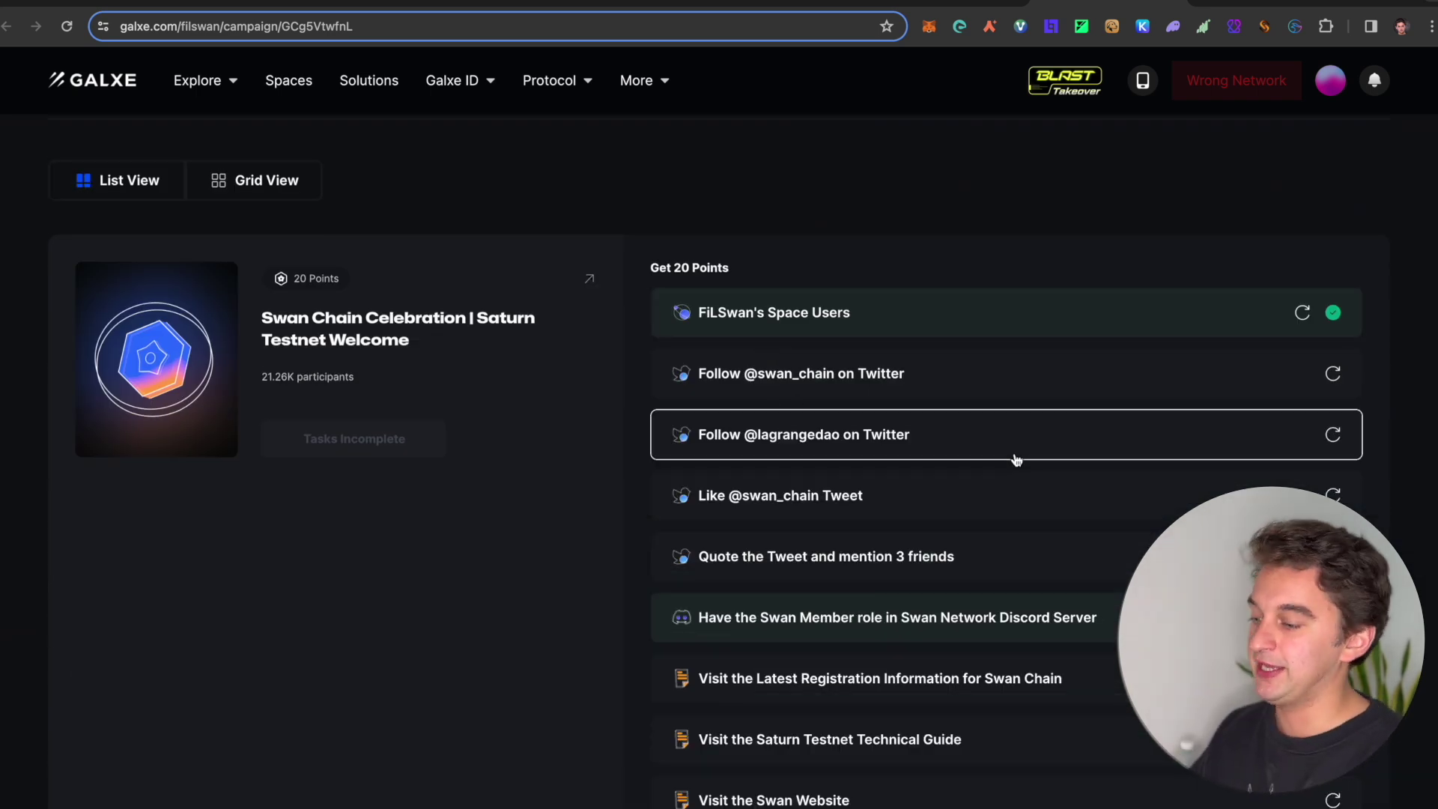
scroll(1016, 459, down, 5)
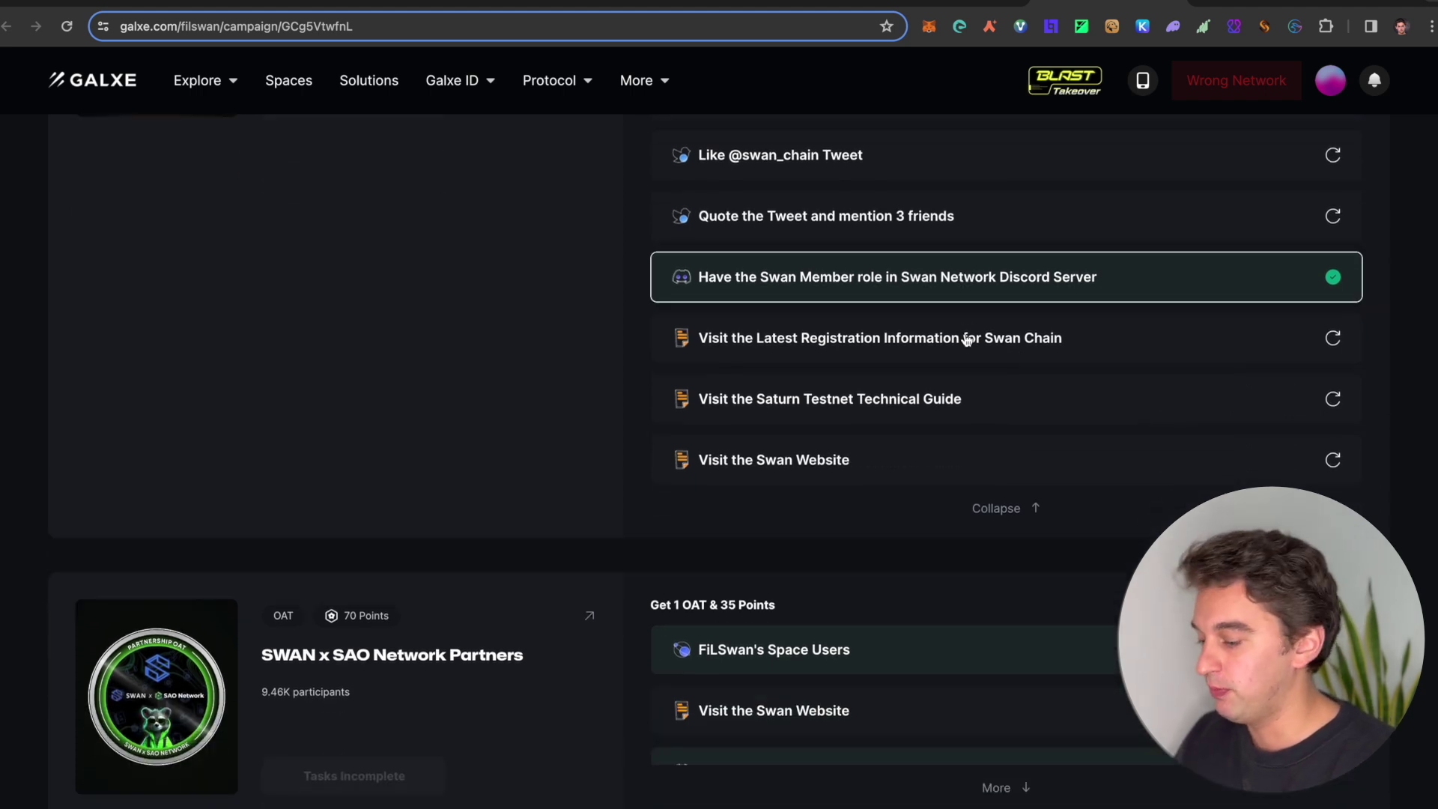
scroll(959, 352, down, 2)
Step: Expand the SWAN x SAO Network Partners tasks and review the 350,000 $SWAN airdrop
click(993, 666)
scroll(758, 745, down, 3)
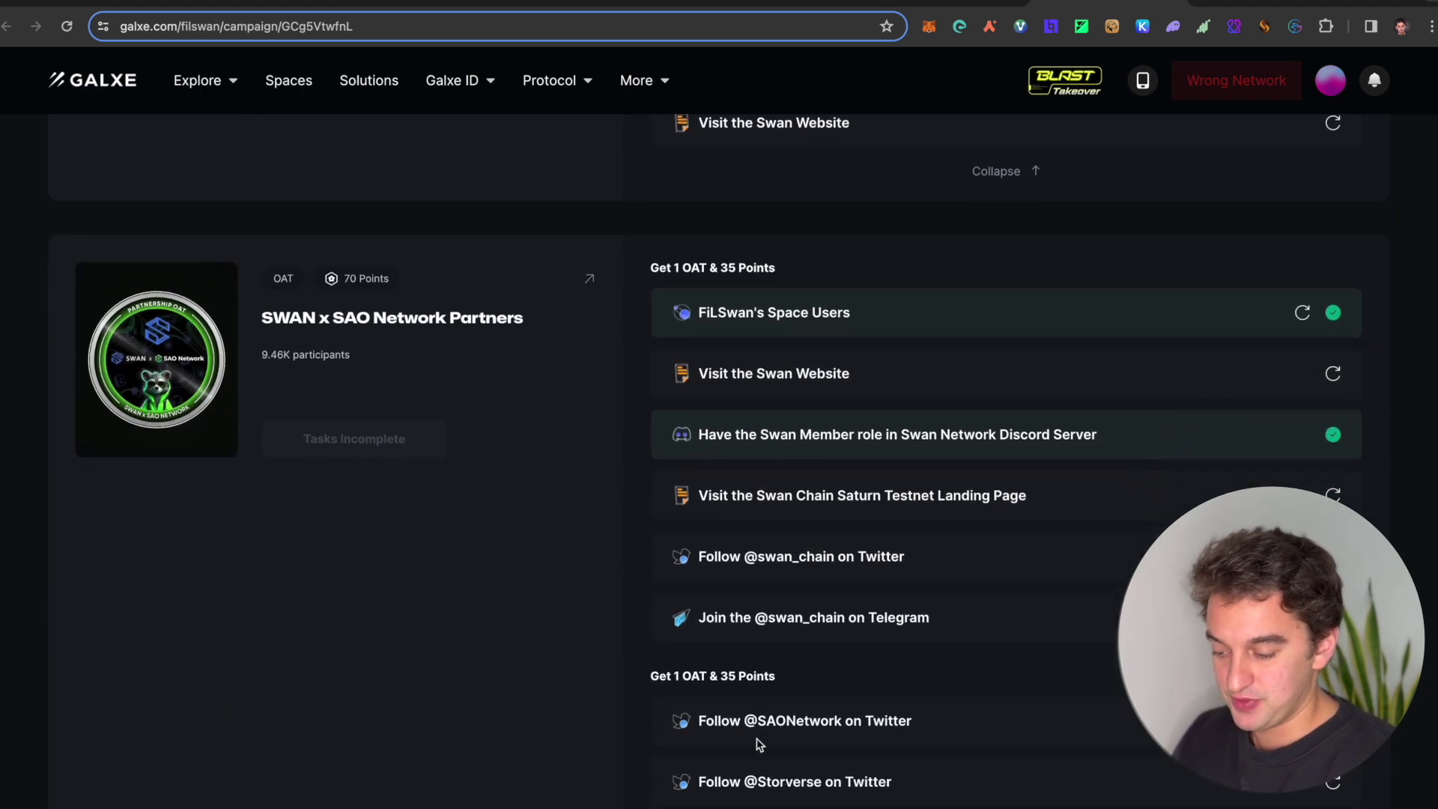
scroll(758, 745, down, 2)
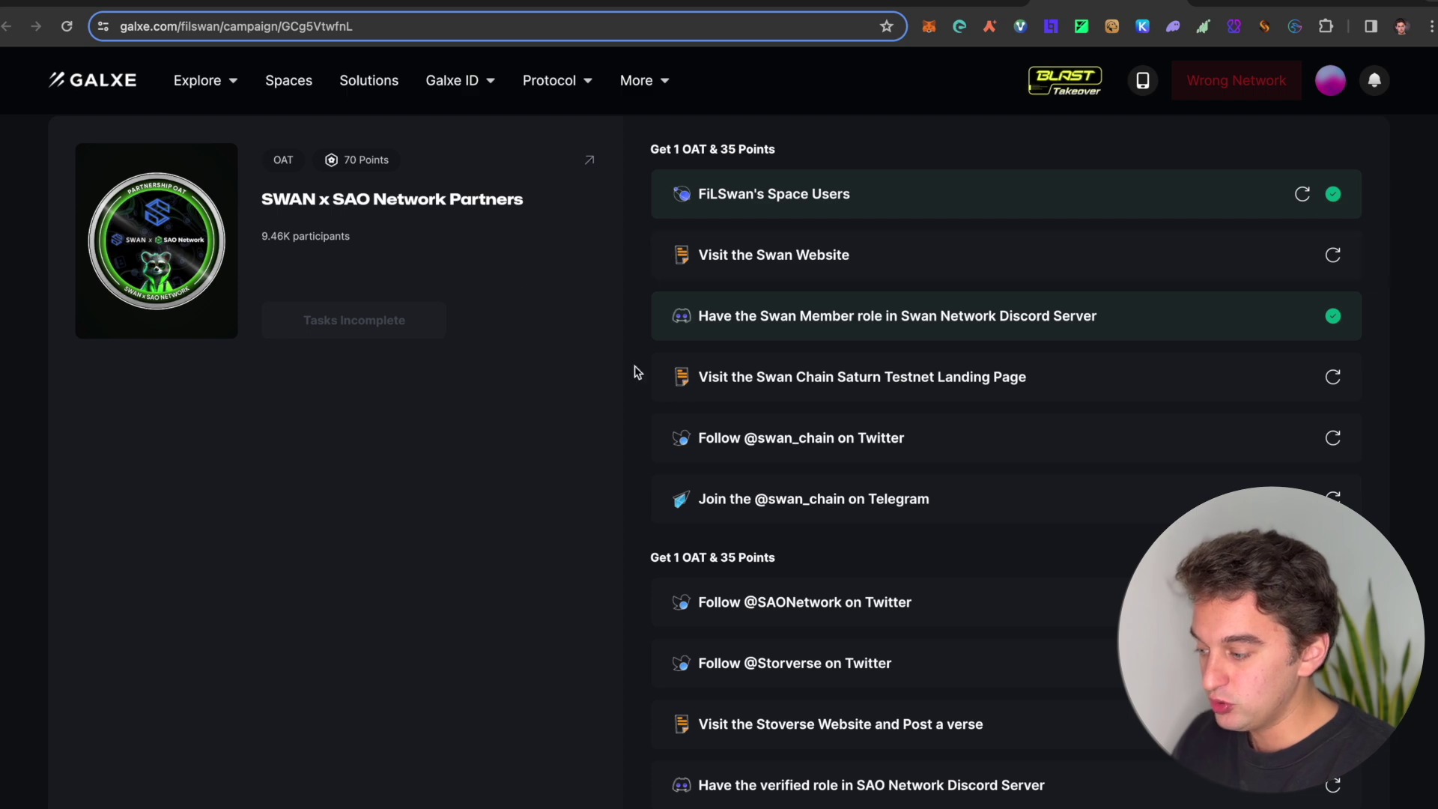
scroll(632, 369, down, 3)
scroll(696, 465, up, 15)
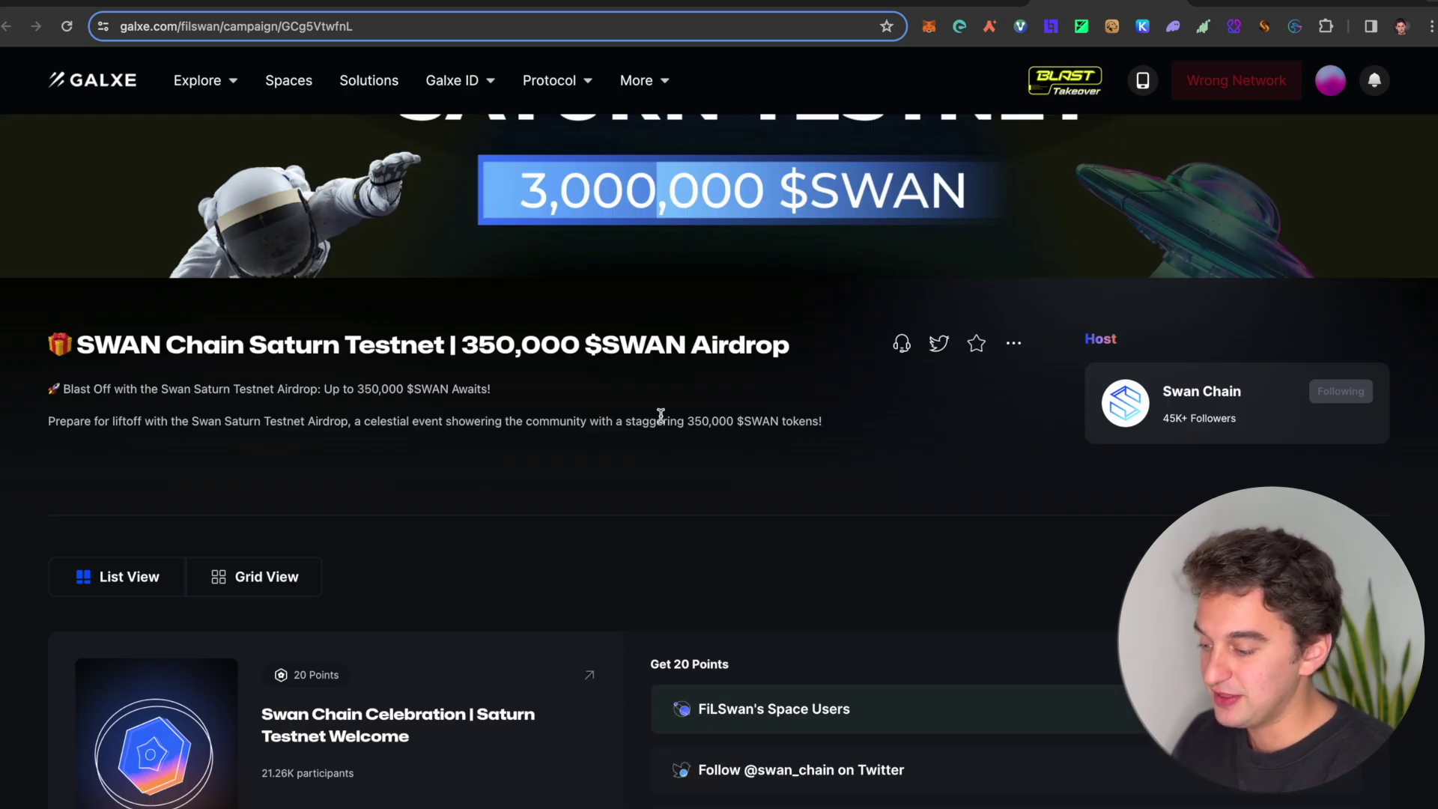
drag(742, 419, 762, 421)
click(732, 410)
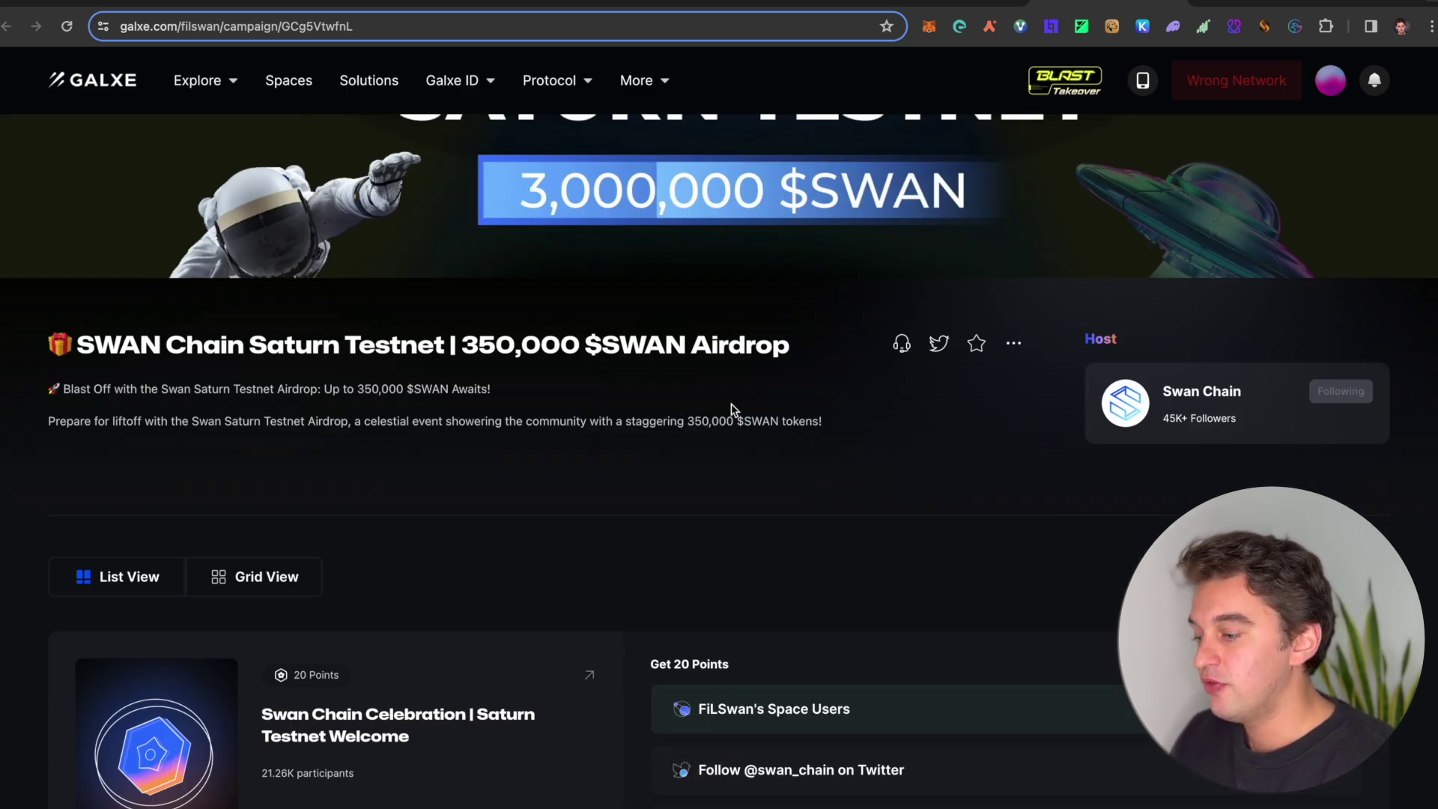
scroll(701, 533, down, 5)
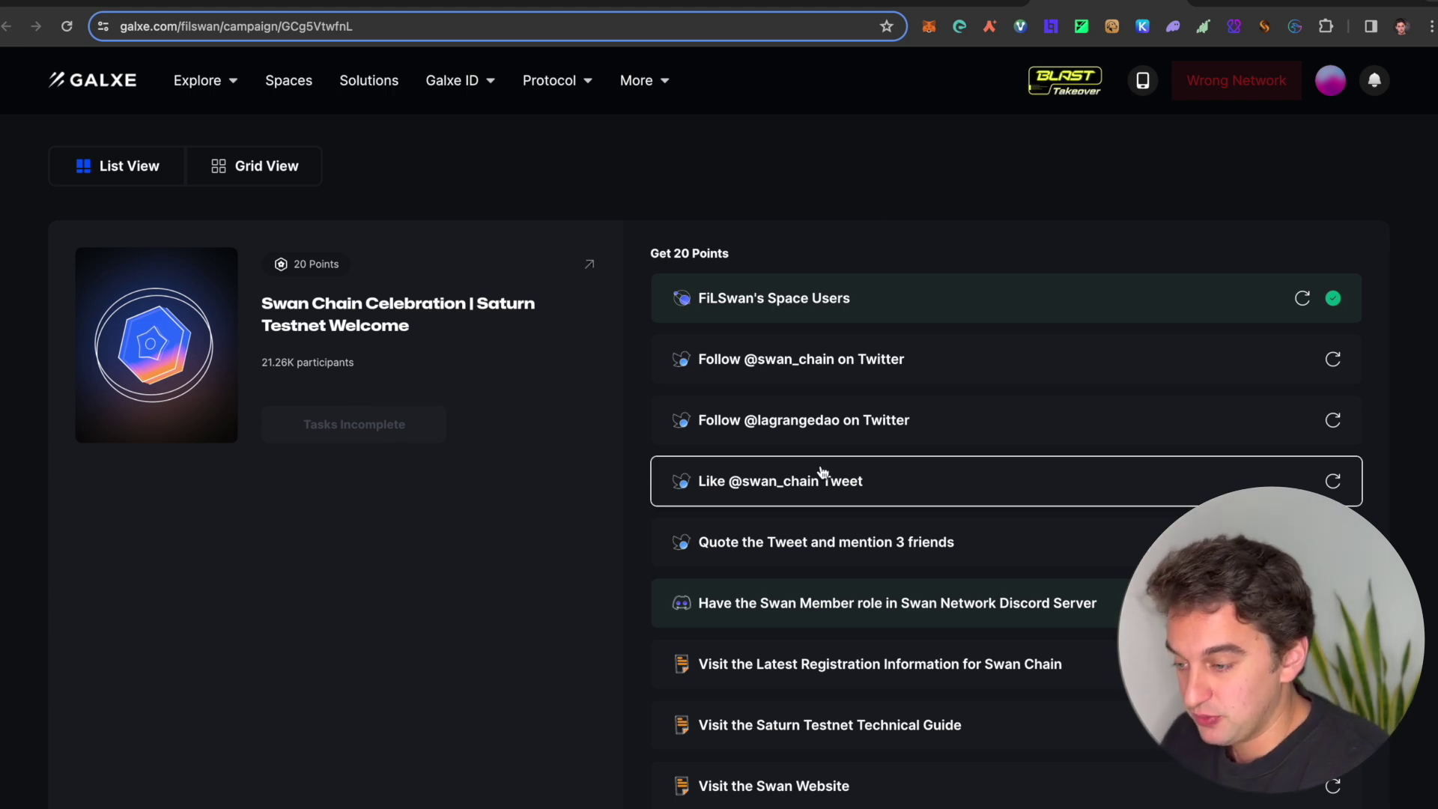
scroll(824, 572, down, 2)
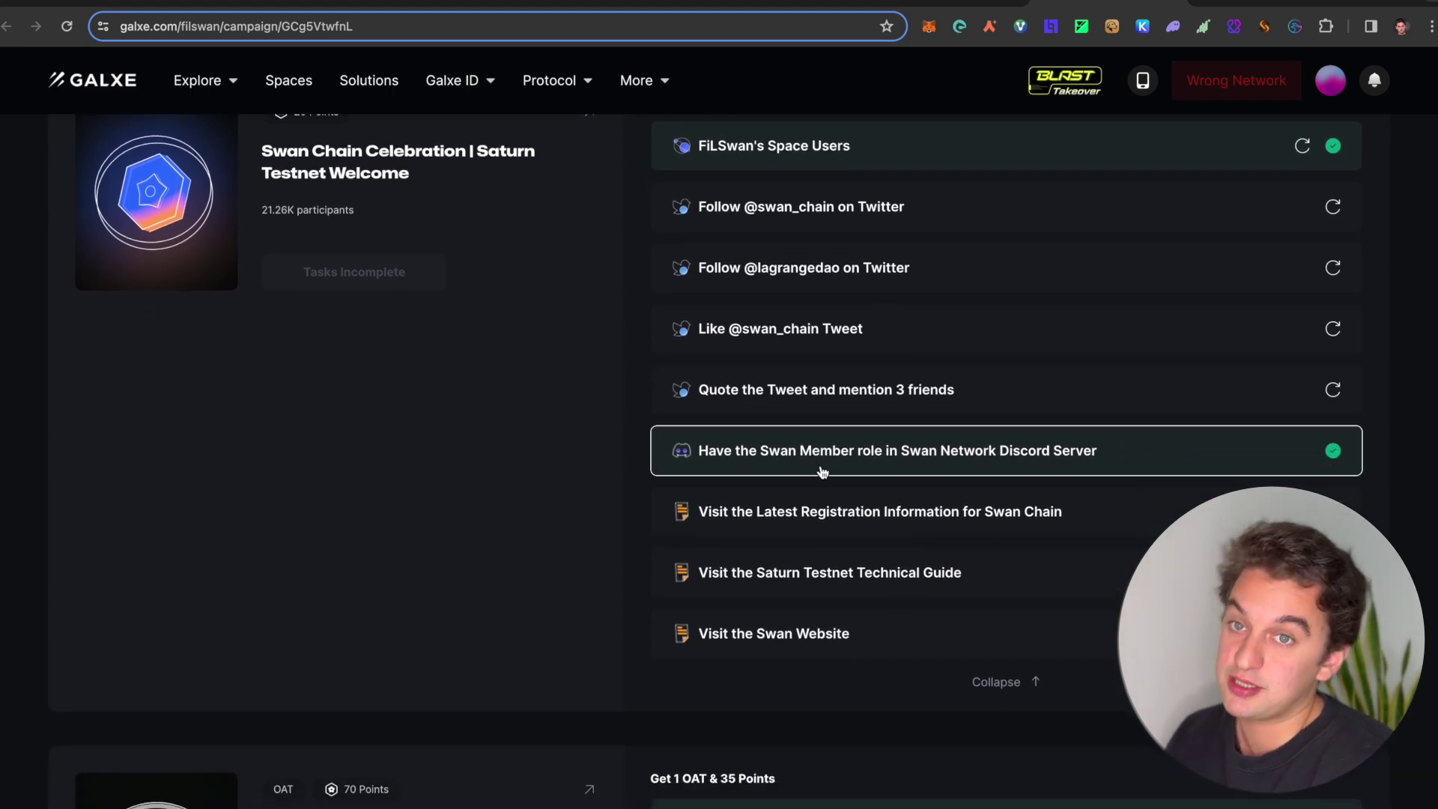
scroll(822, 472, up, 4)
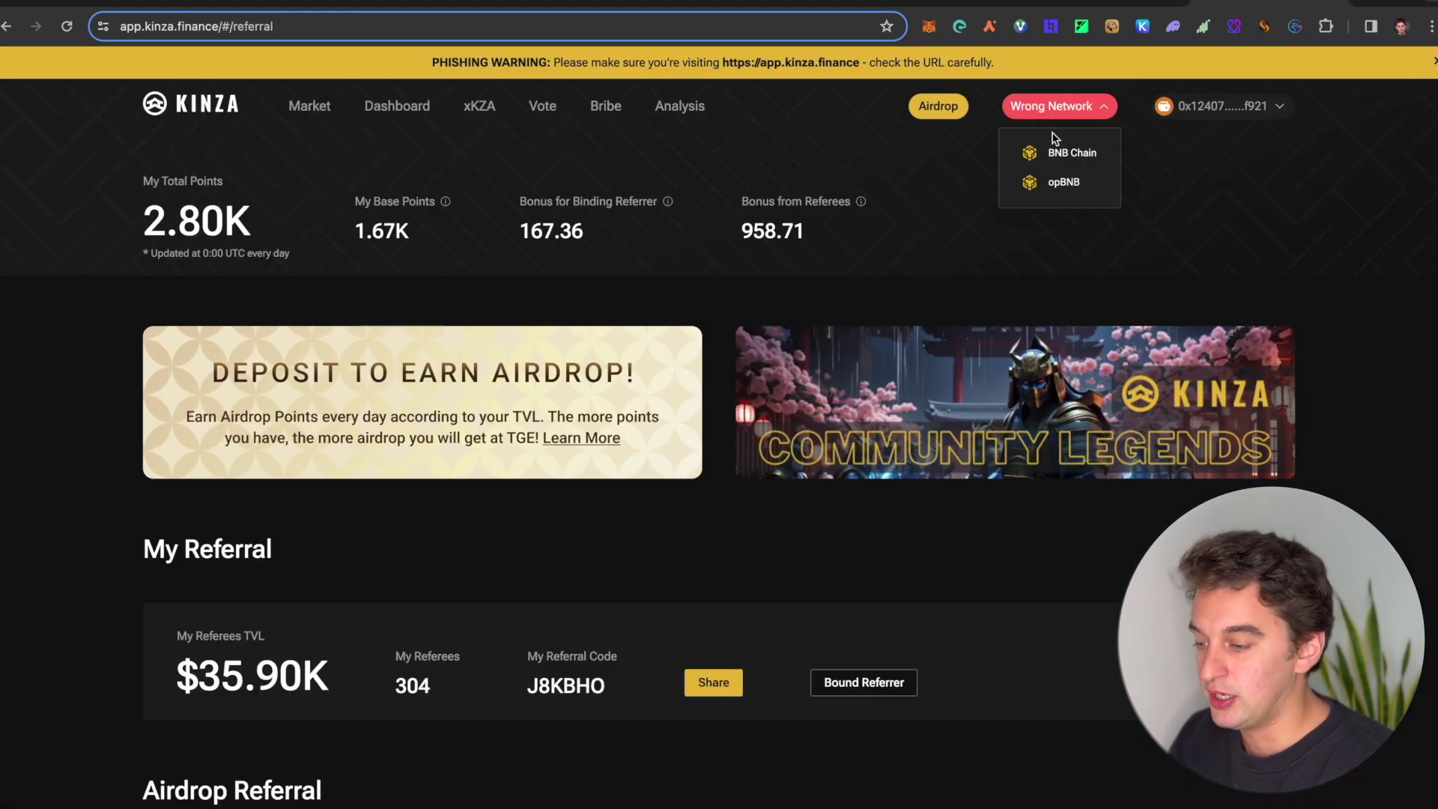
Step: Switch Kinza Finance to BNB Chain and review the referral page's 2.80K points and 304 referees
click(1057, 149)
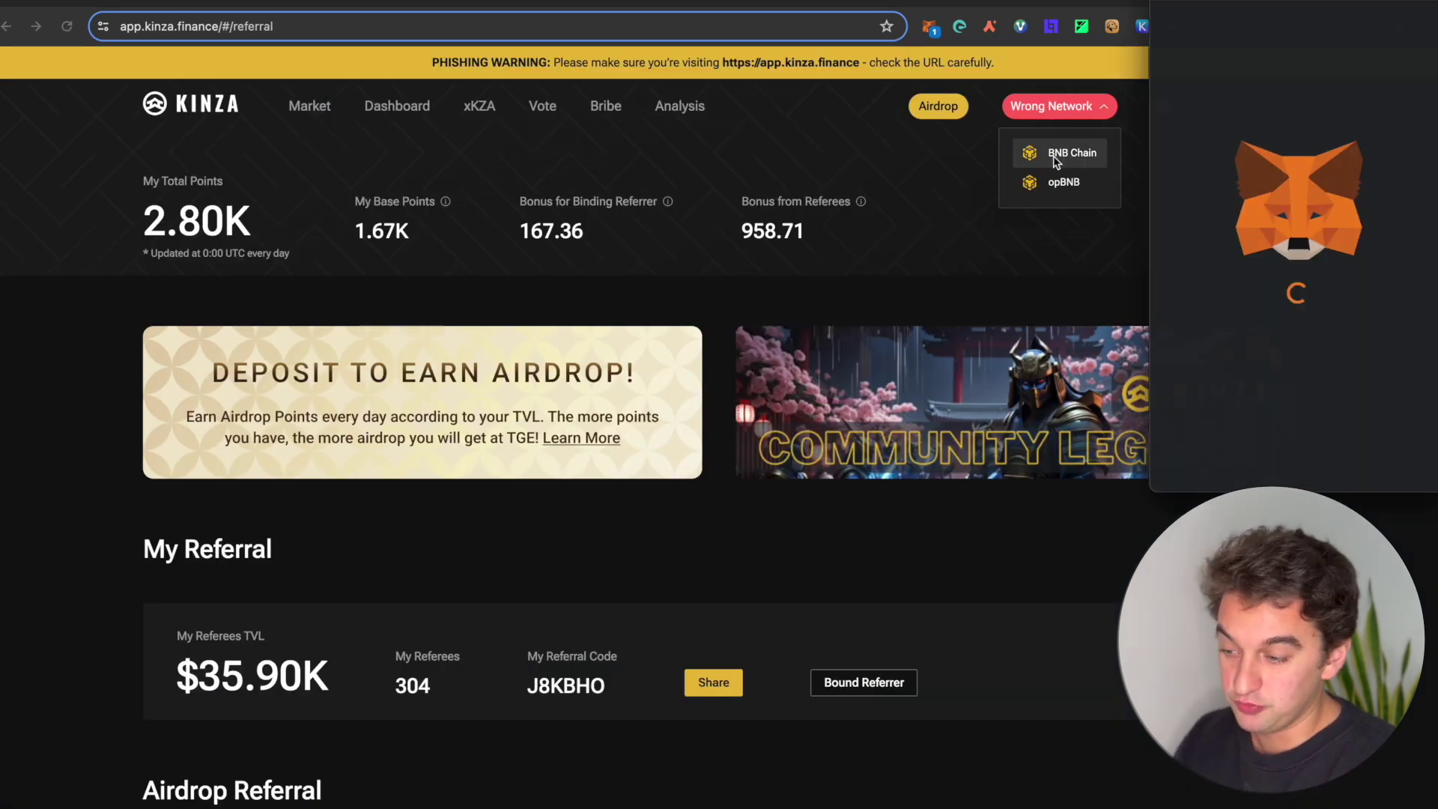
click(1378, 463)
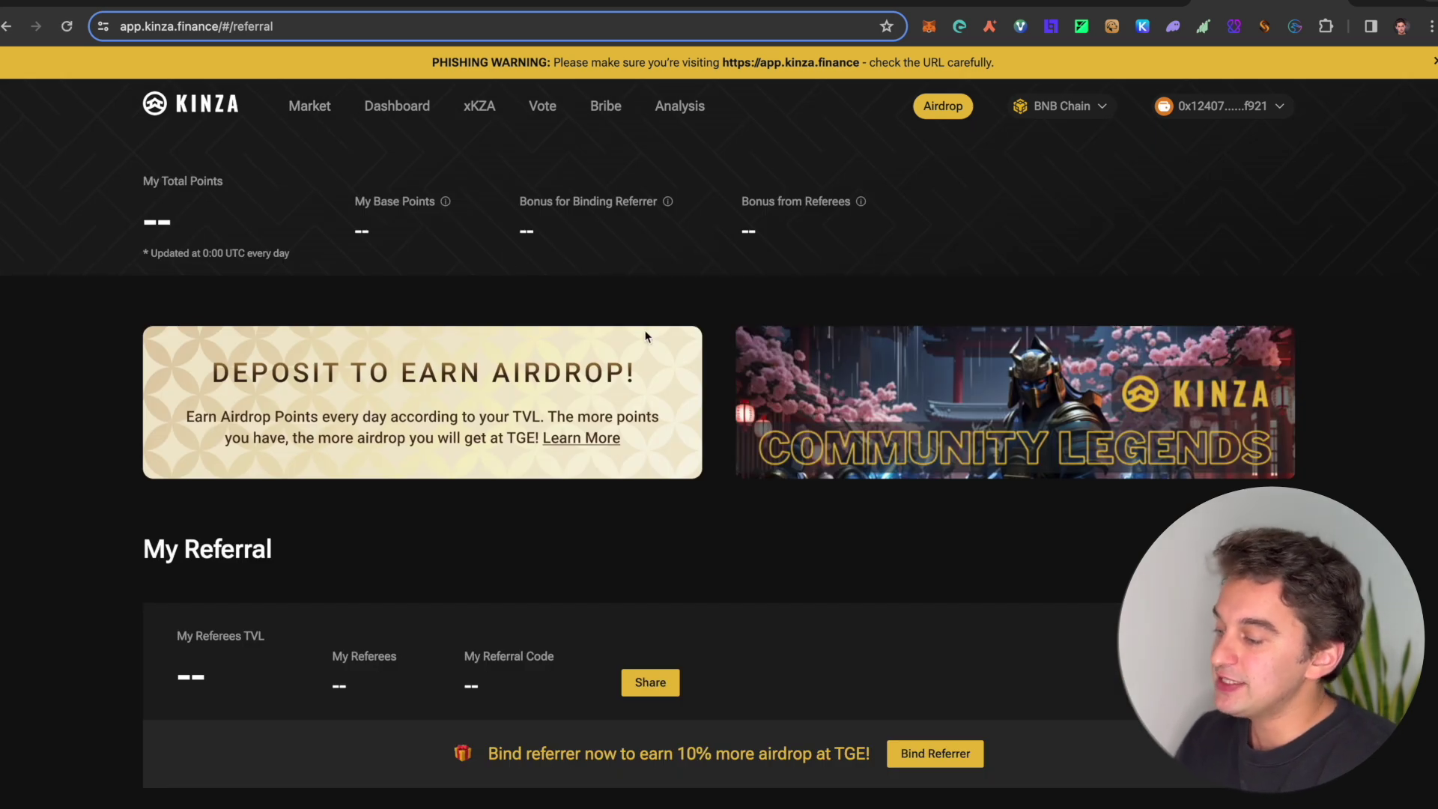
scroll(539, 539, down, 4)
scroll(674, 543, up, 3)
scroll(808, 544, up, 2)
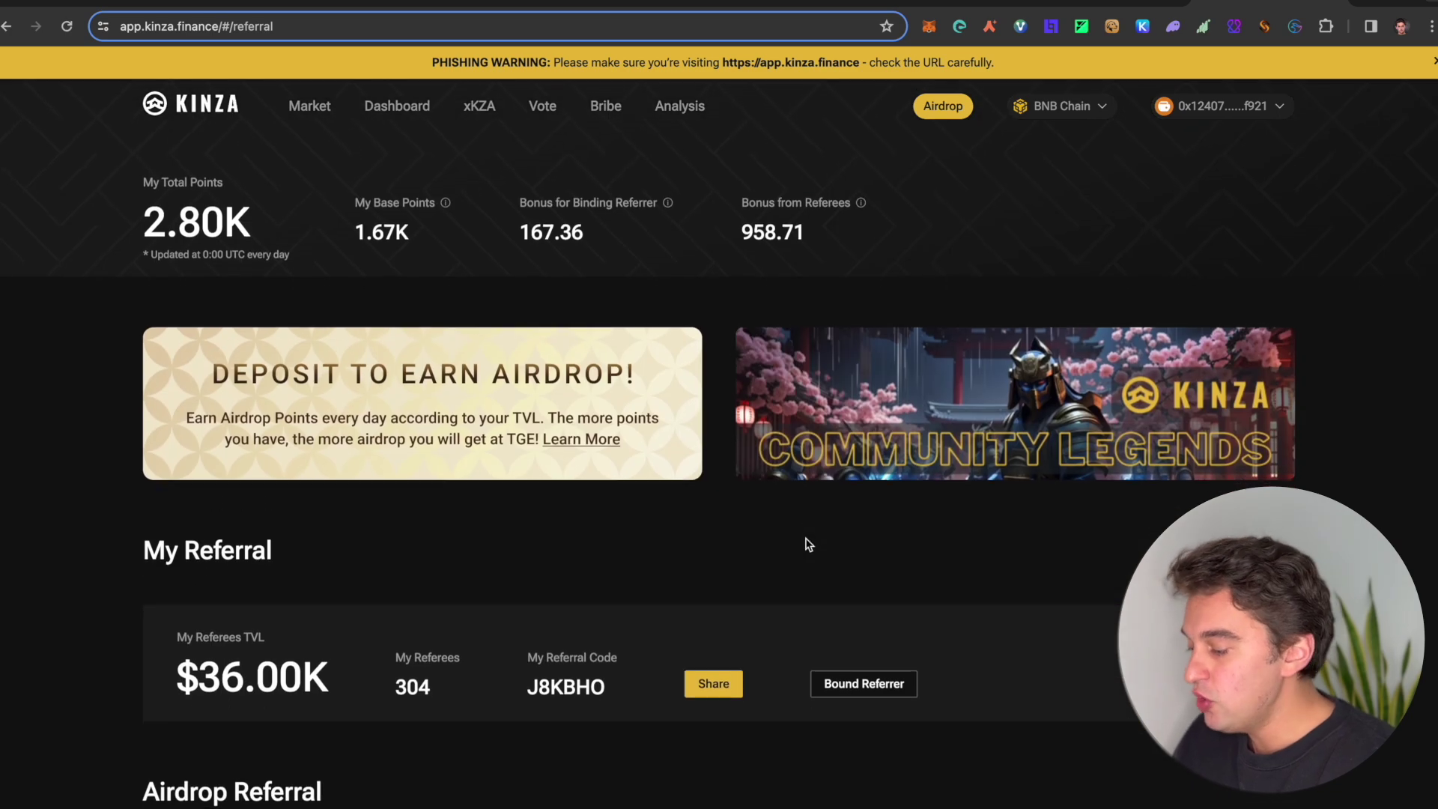
scroll(524, 616, down, 6)
scroll(709, 693, down, 2)
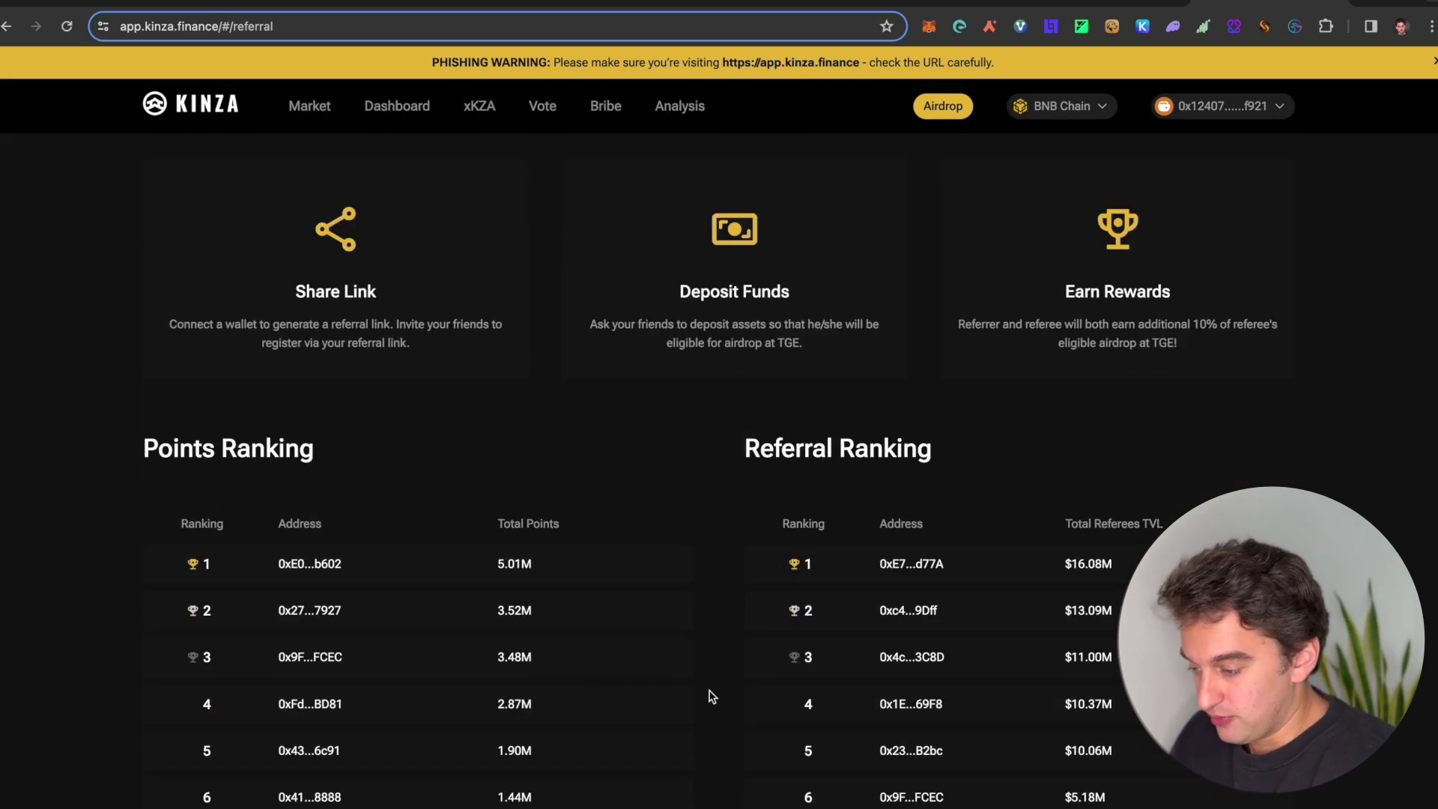
scroll(709, 692, up, 3)
scroll(579, 343, down, 7)
scroll(580, 345, up, 1)
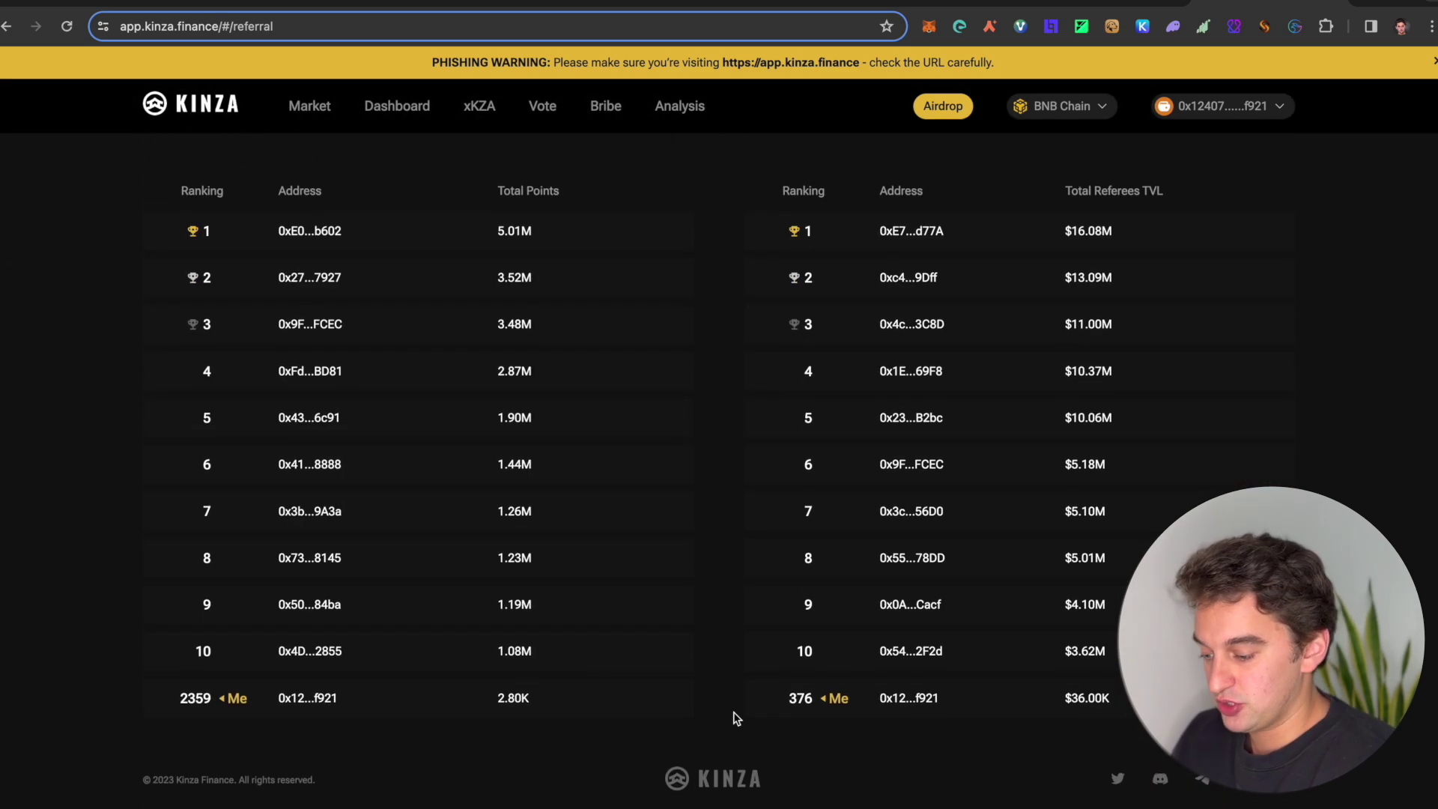
scroll(719, 546, up, 10)
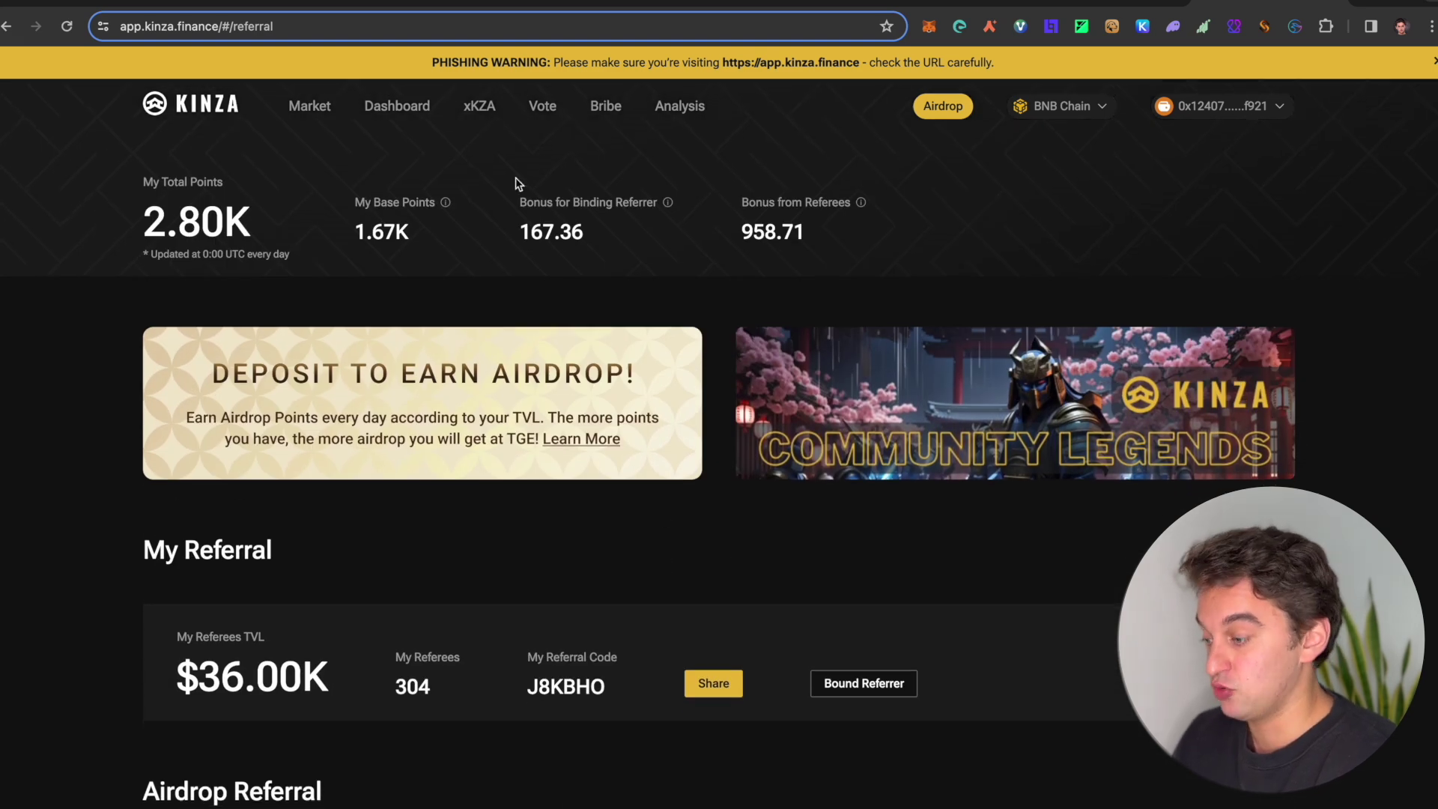
click(398, 112)
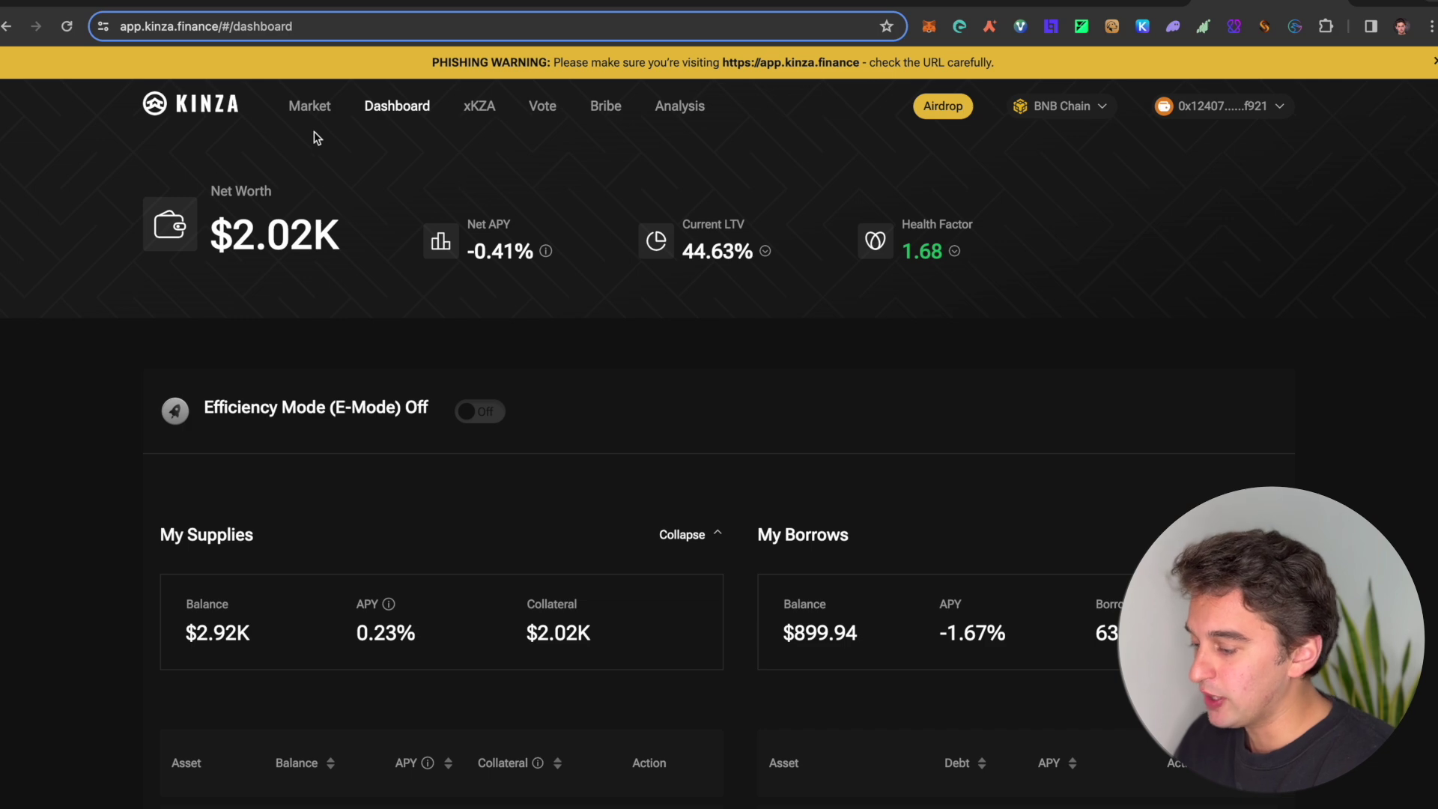
scroll(315, 337, down, 7)
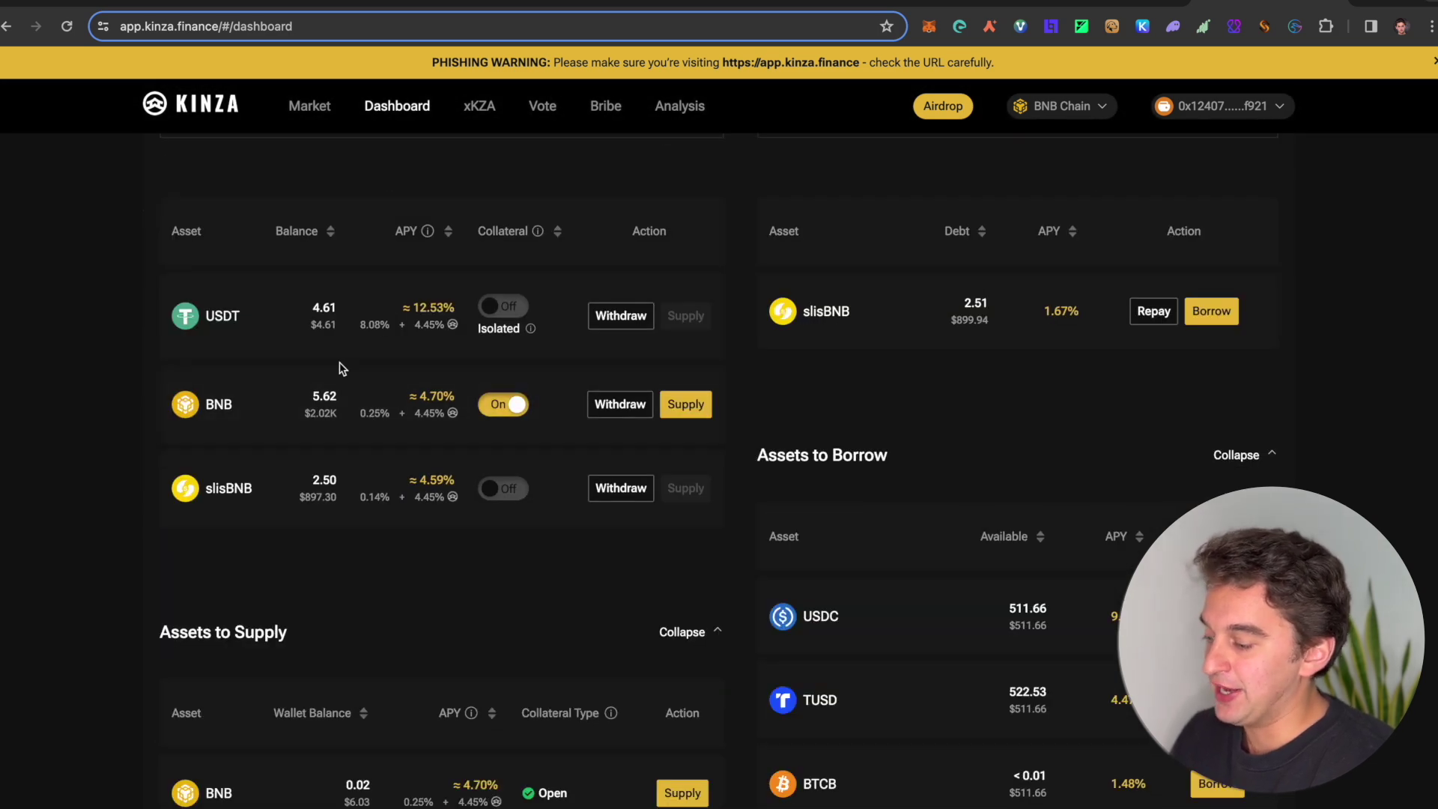
scroll(224, 525, up, 2)
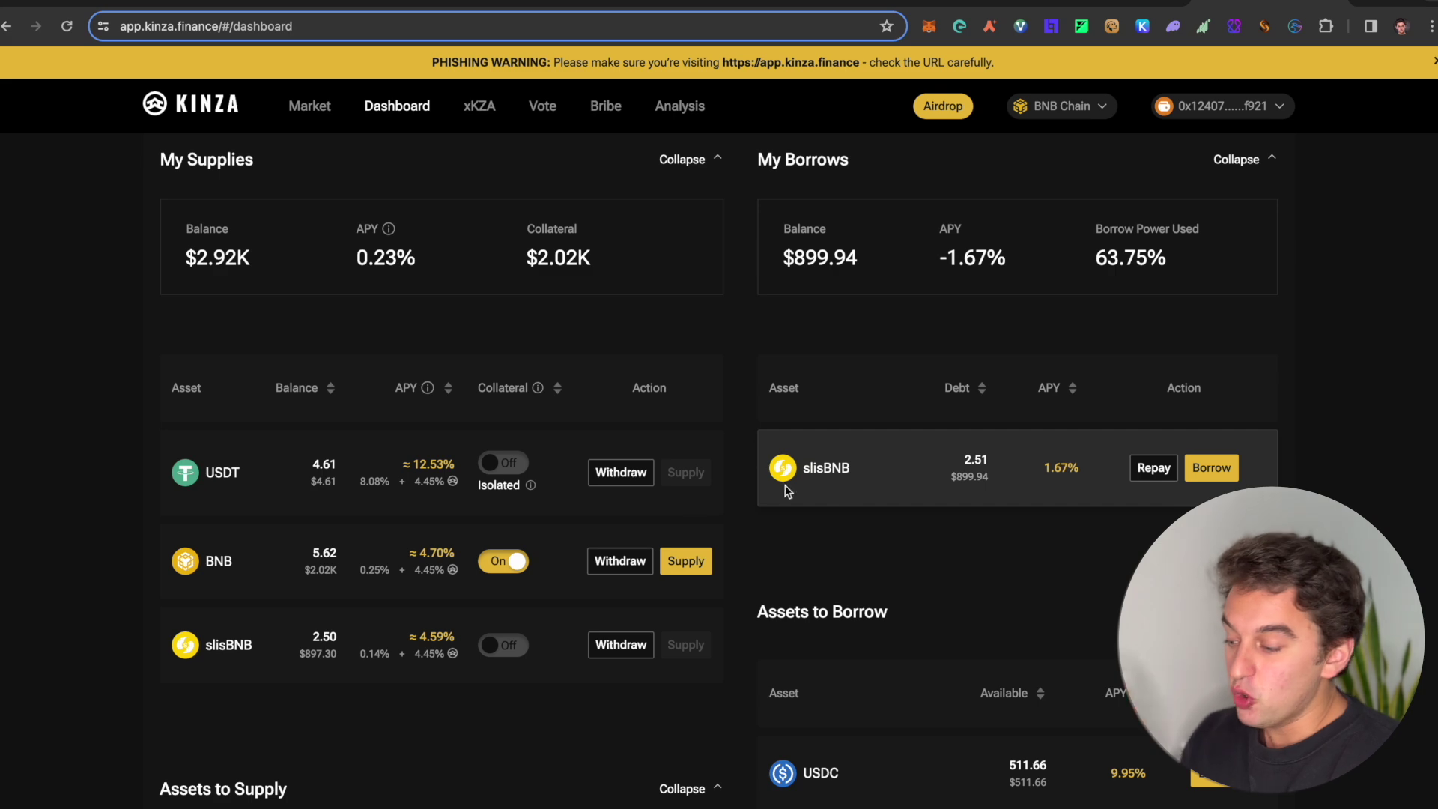
scroll(882, 581, down, 8)
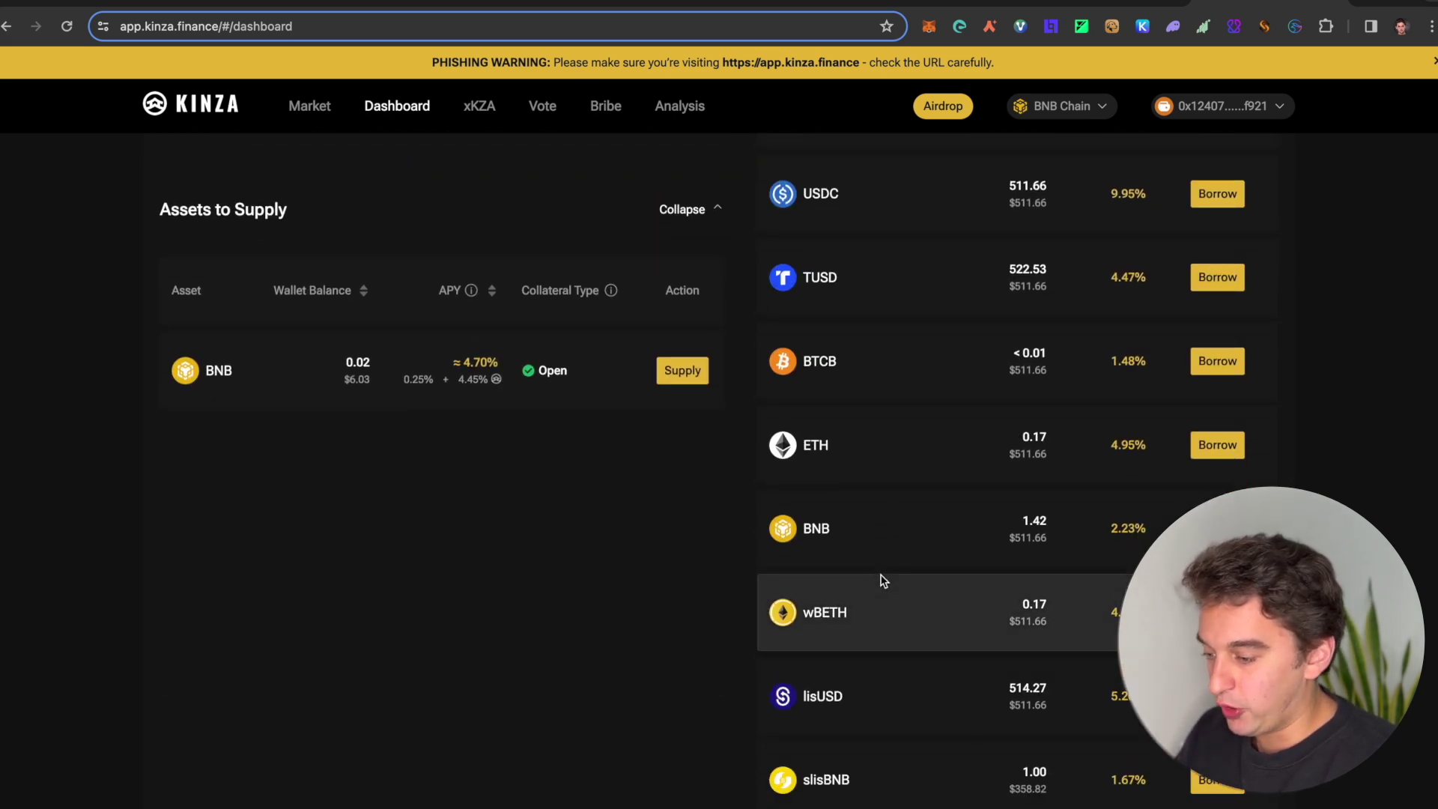
scroll(869, 510, down, 1)
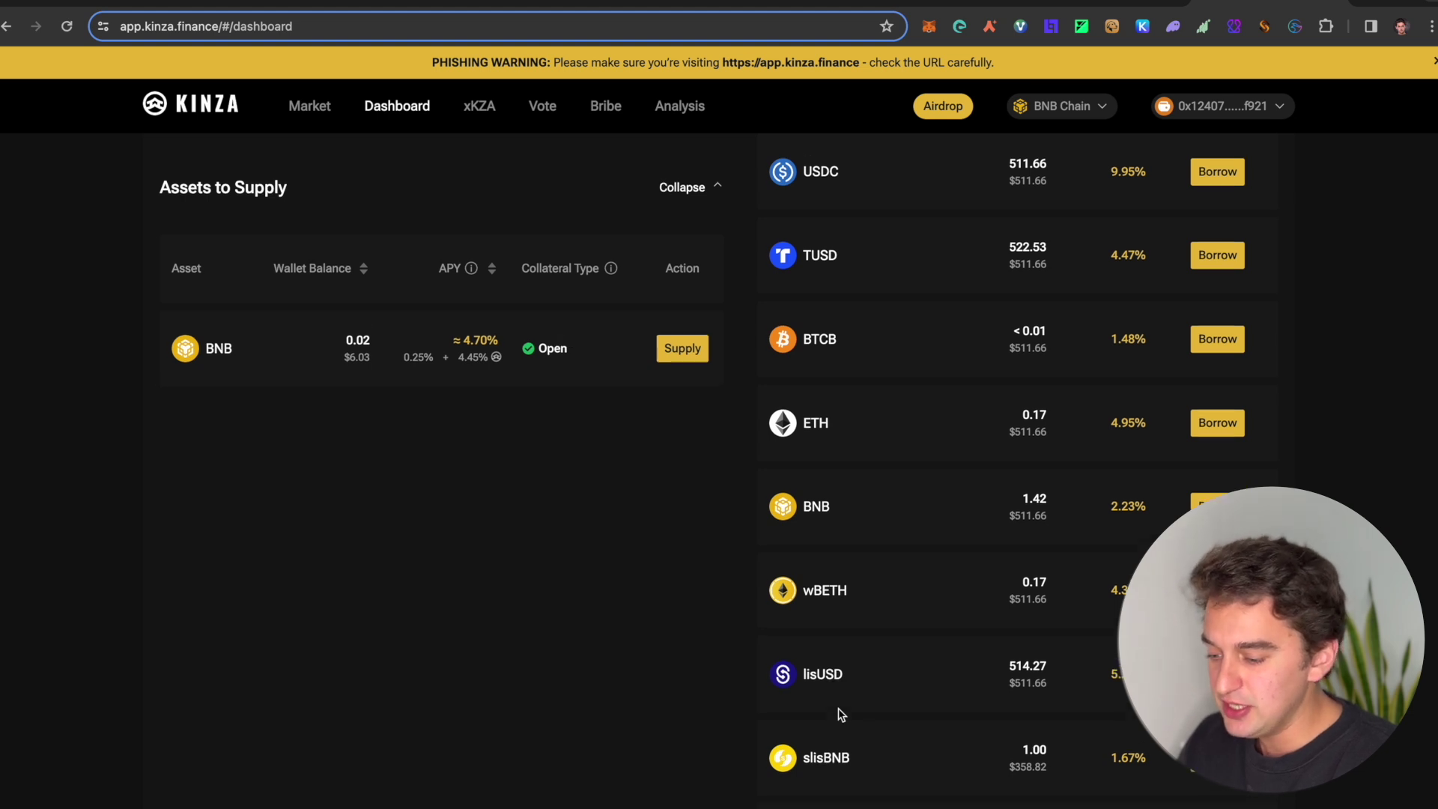
scroll(838, 707, up, 3)
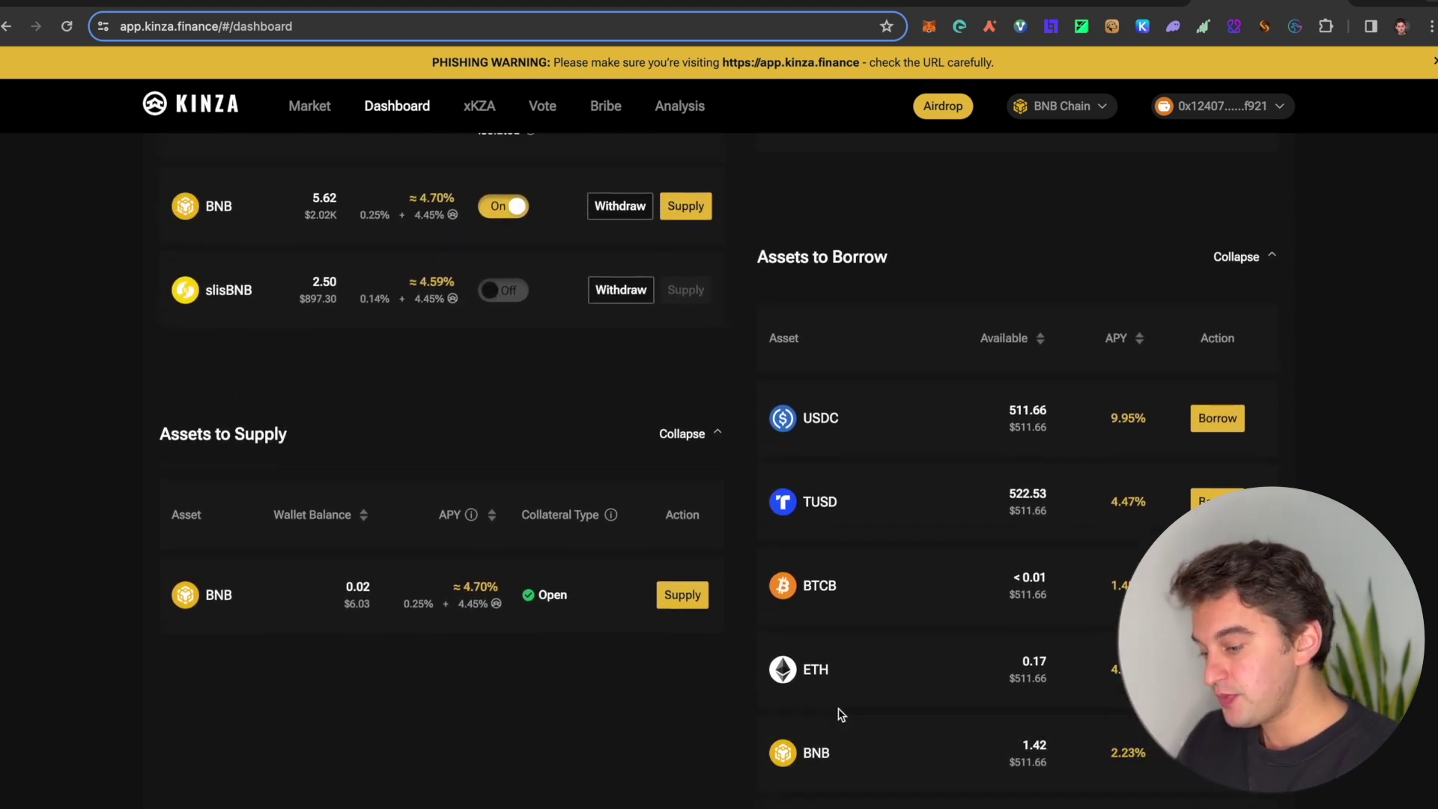
scroll(840, 713, up, 3)
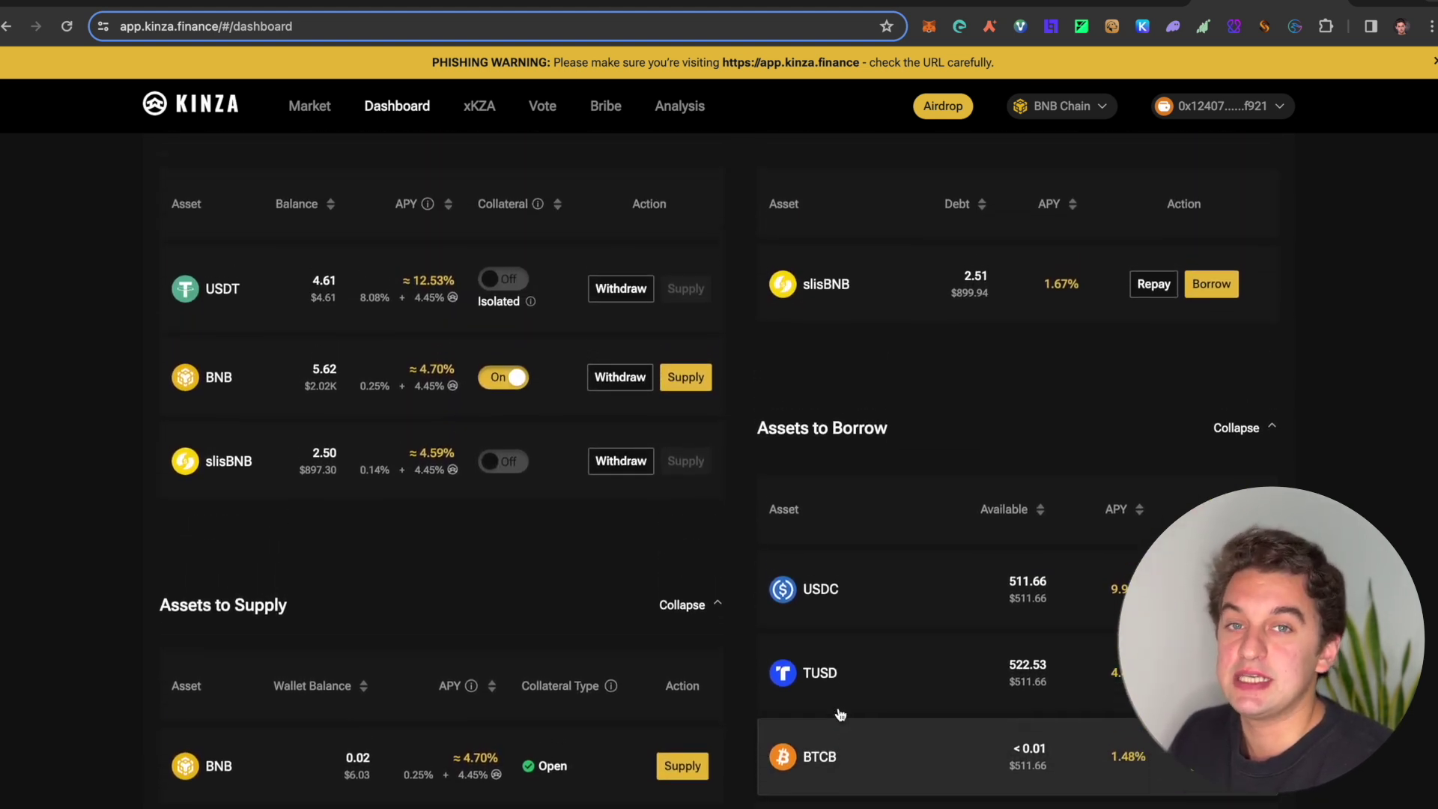
scroll(841, 712, down, 1)
scroll(925, 587, up, 1)
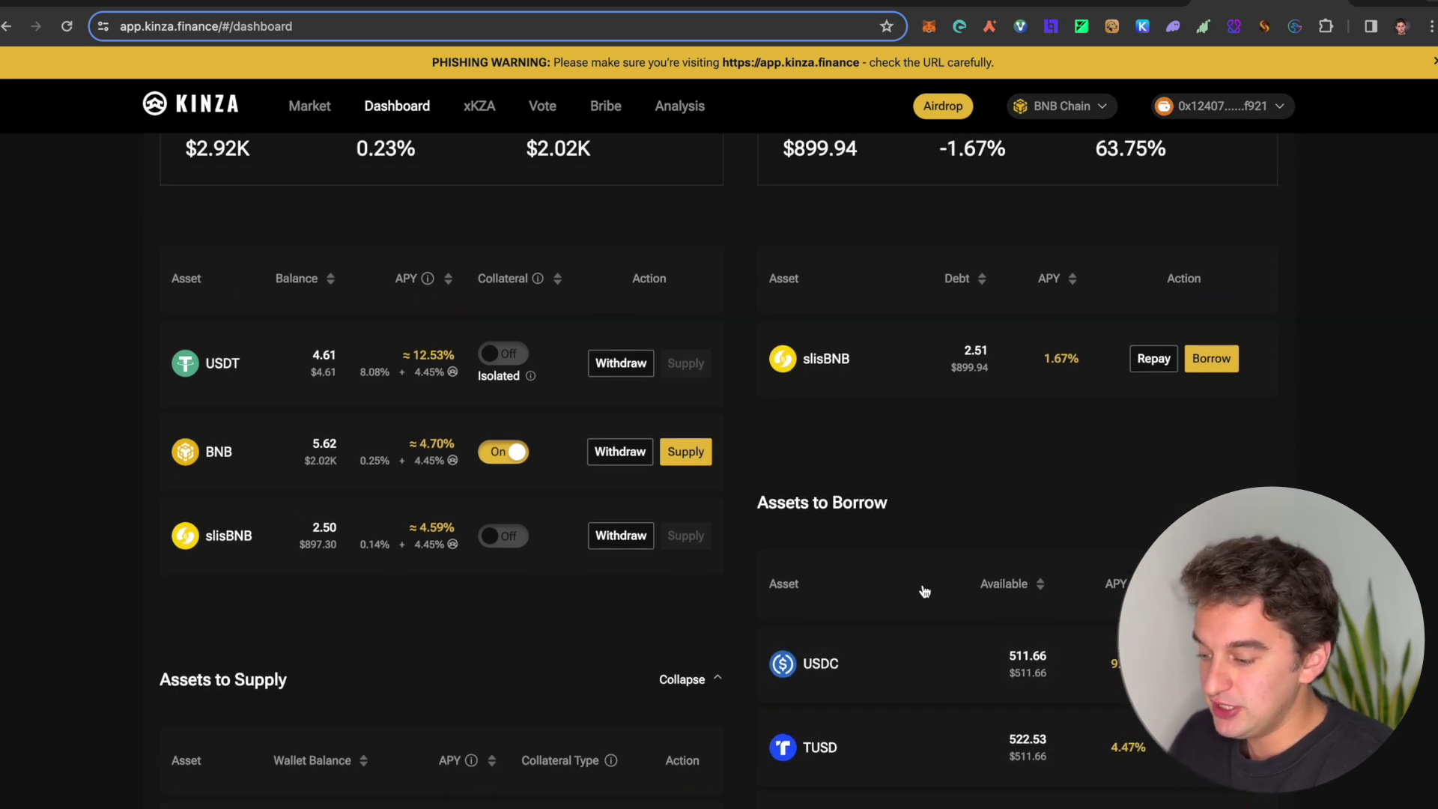
scroll(884, 659, down, 1)
scroll(883, 659, down, 2)
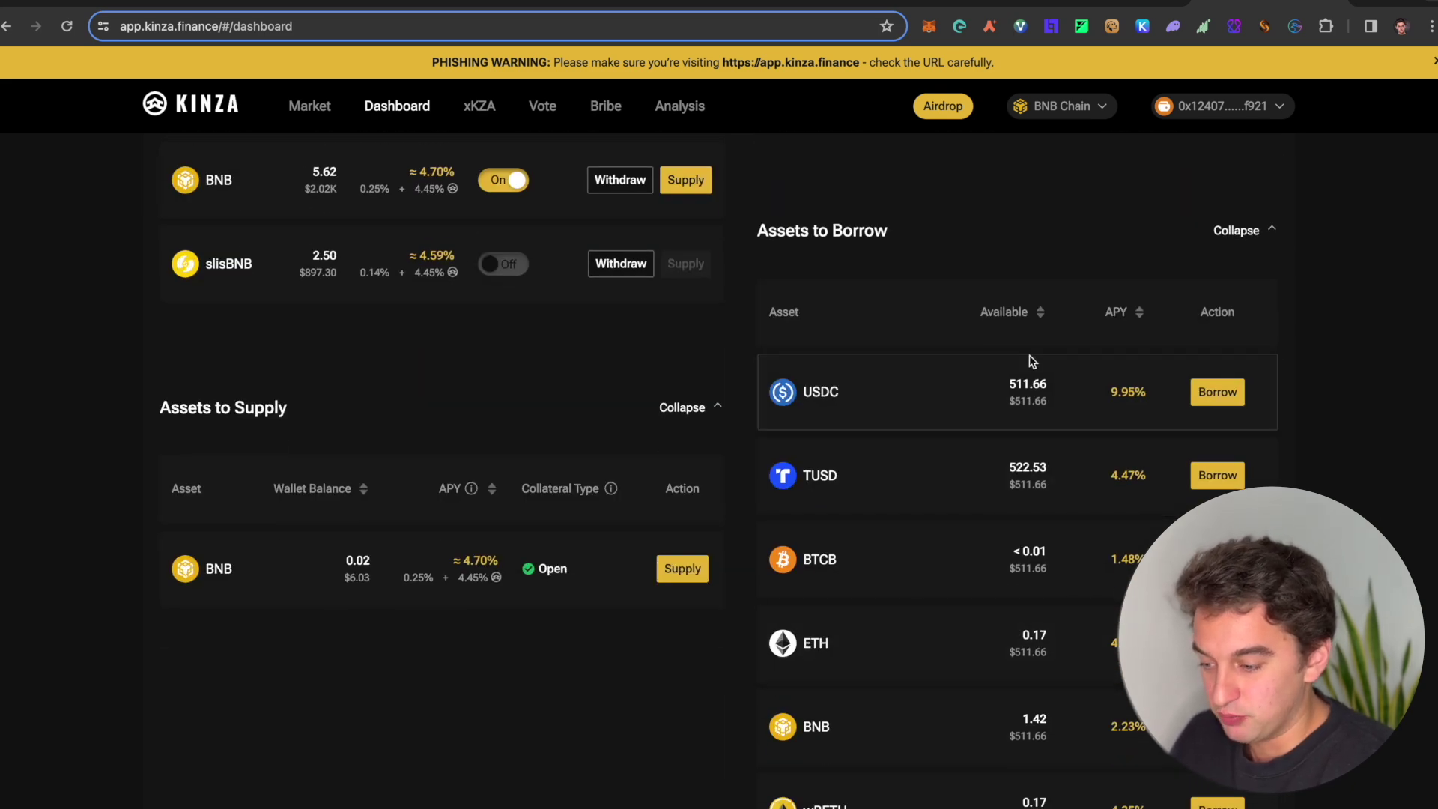
scroll(996, 454, up, 2)
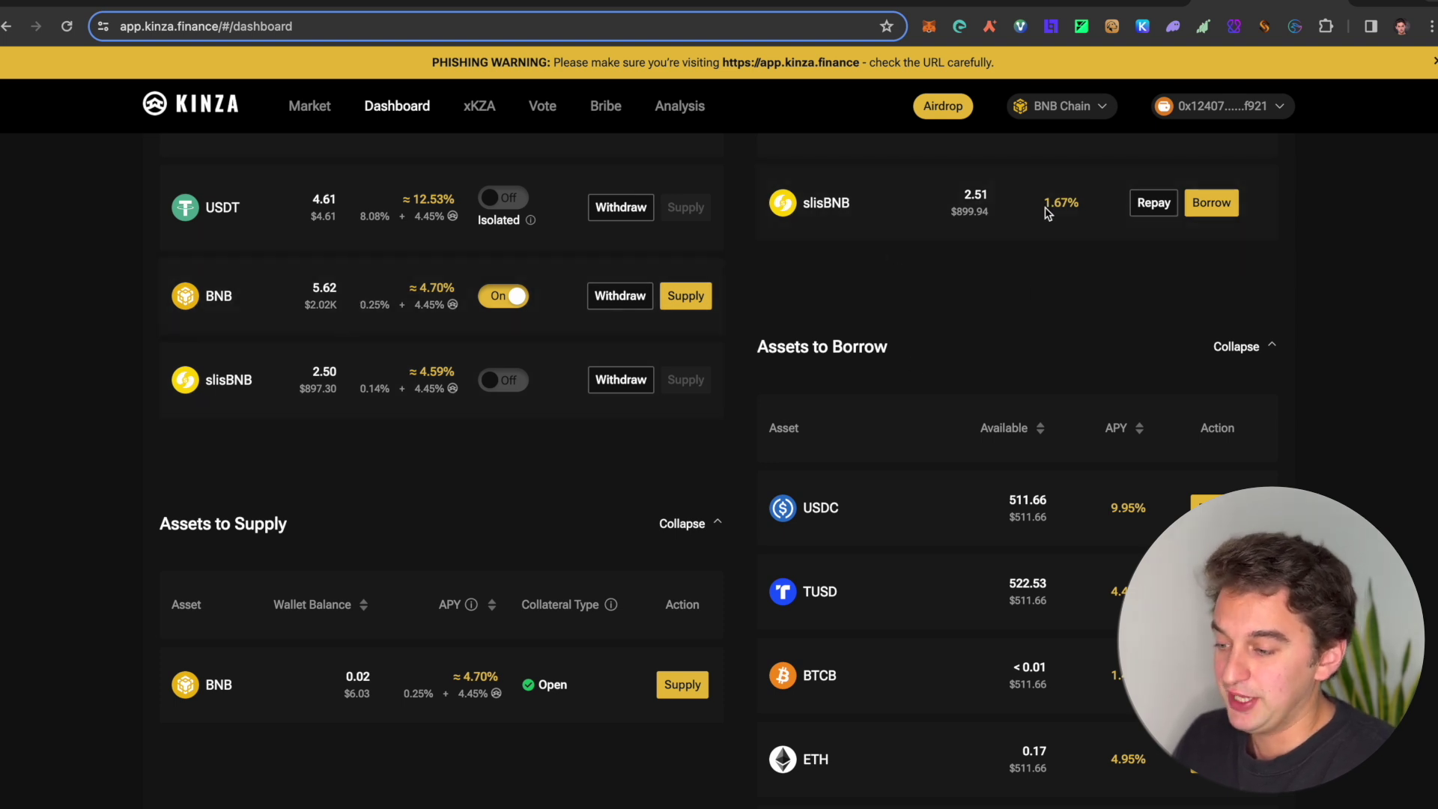
scroll(1098, 562, down, 3)
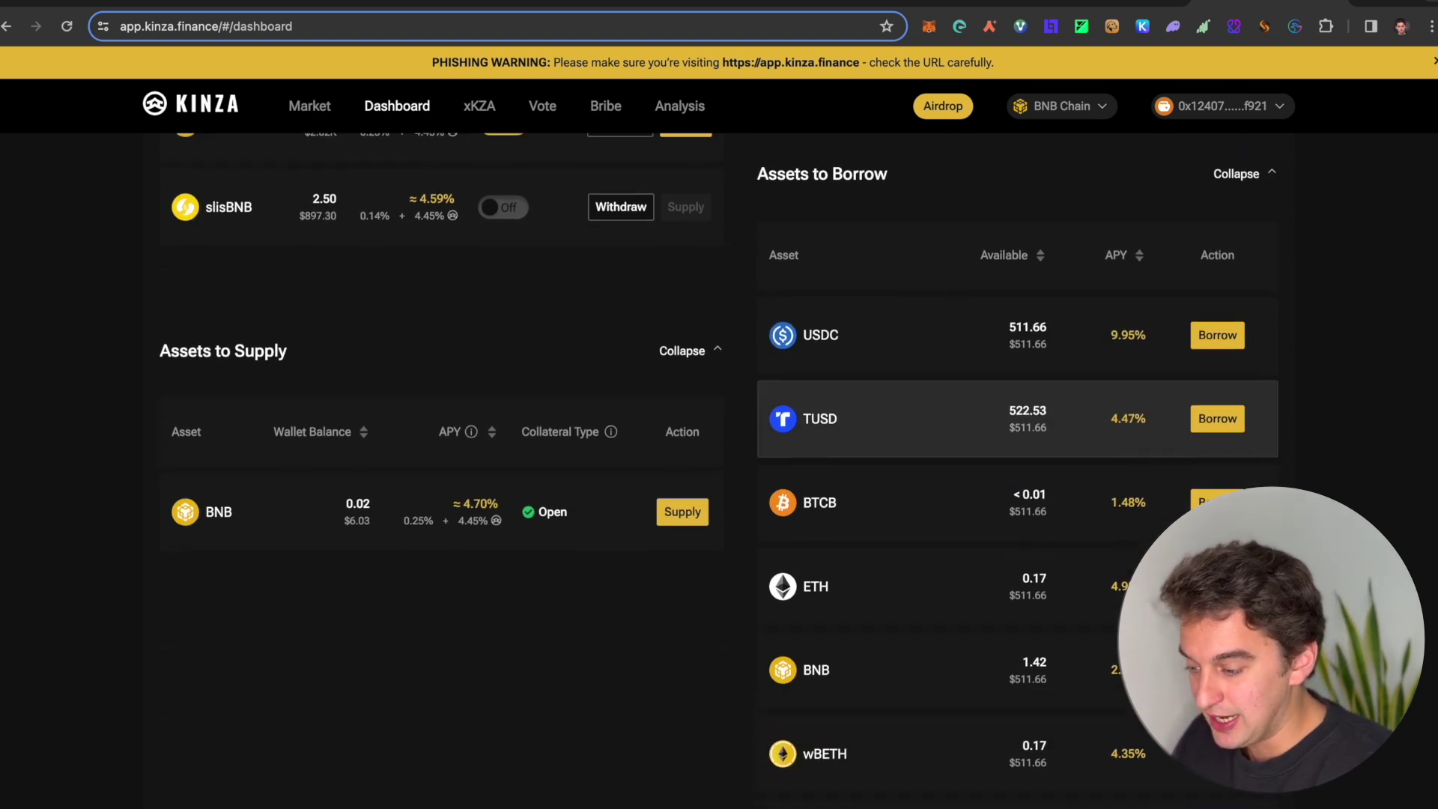
scroll(1213, 524, down, 1)
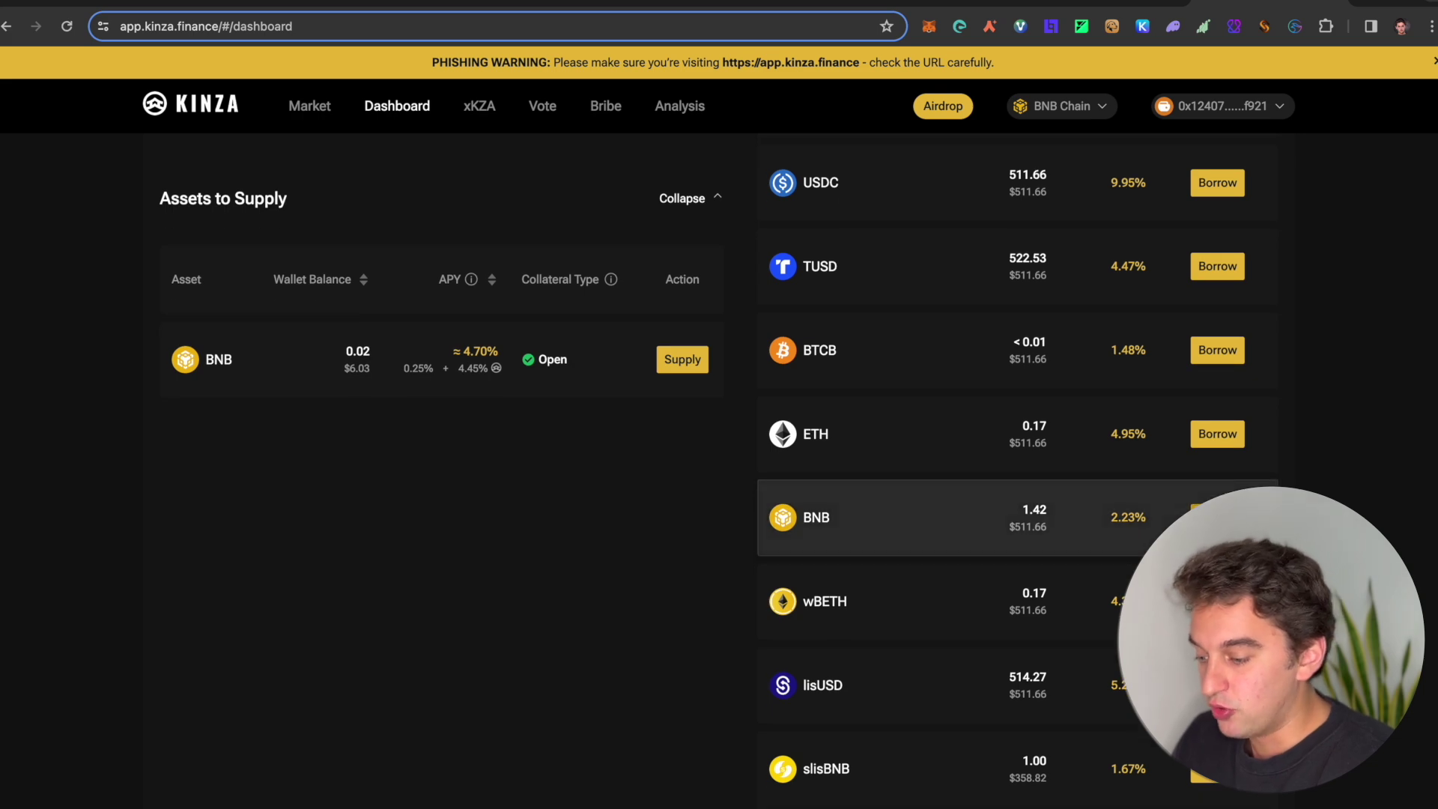
click(1217, 516)
click(868, 302)
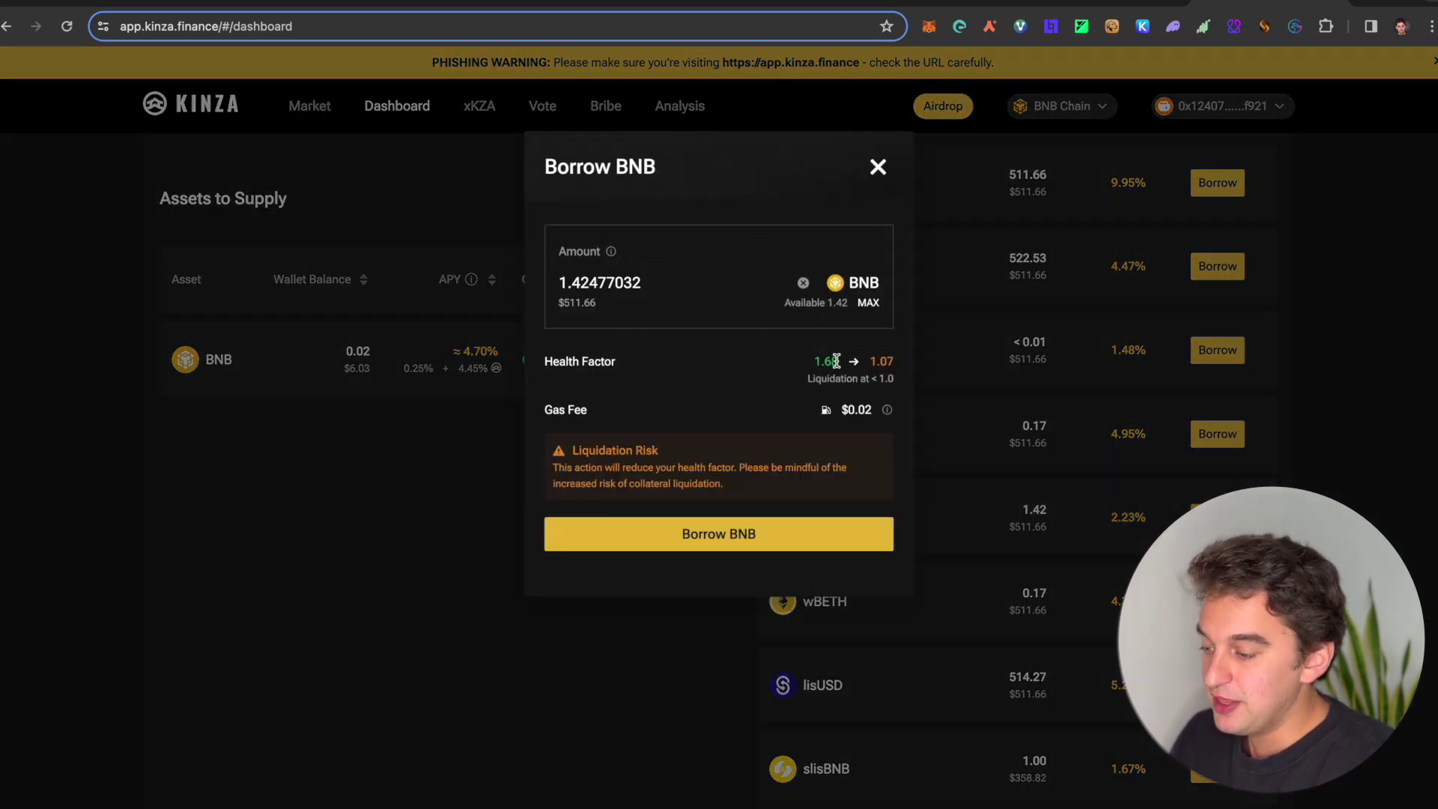
click(878, 168)
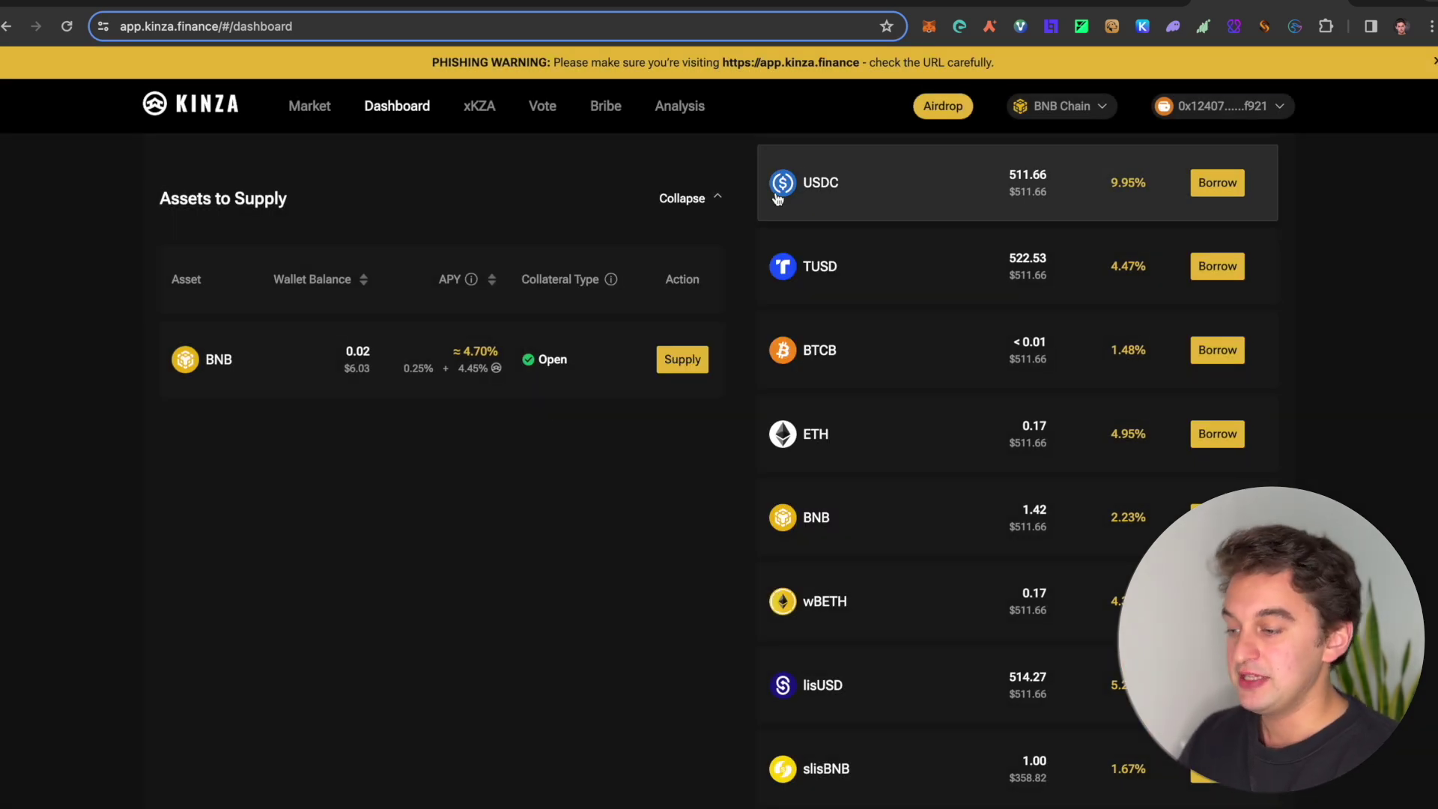
scroll(777, 199, up, 10)
scroll(777, 199, up, 3)
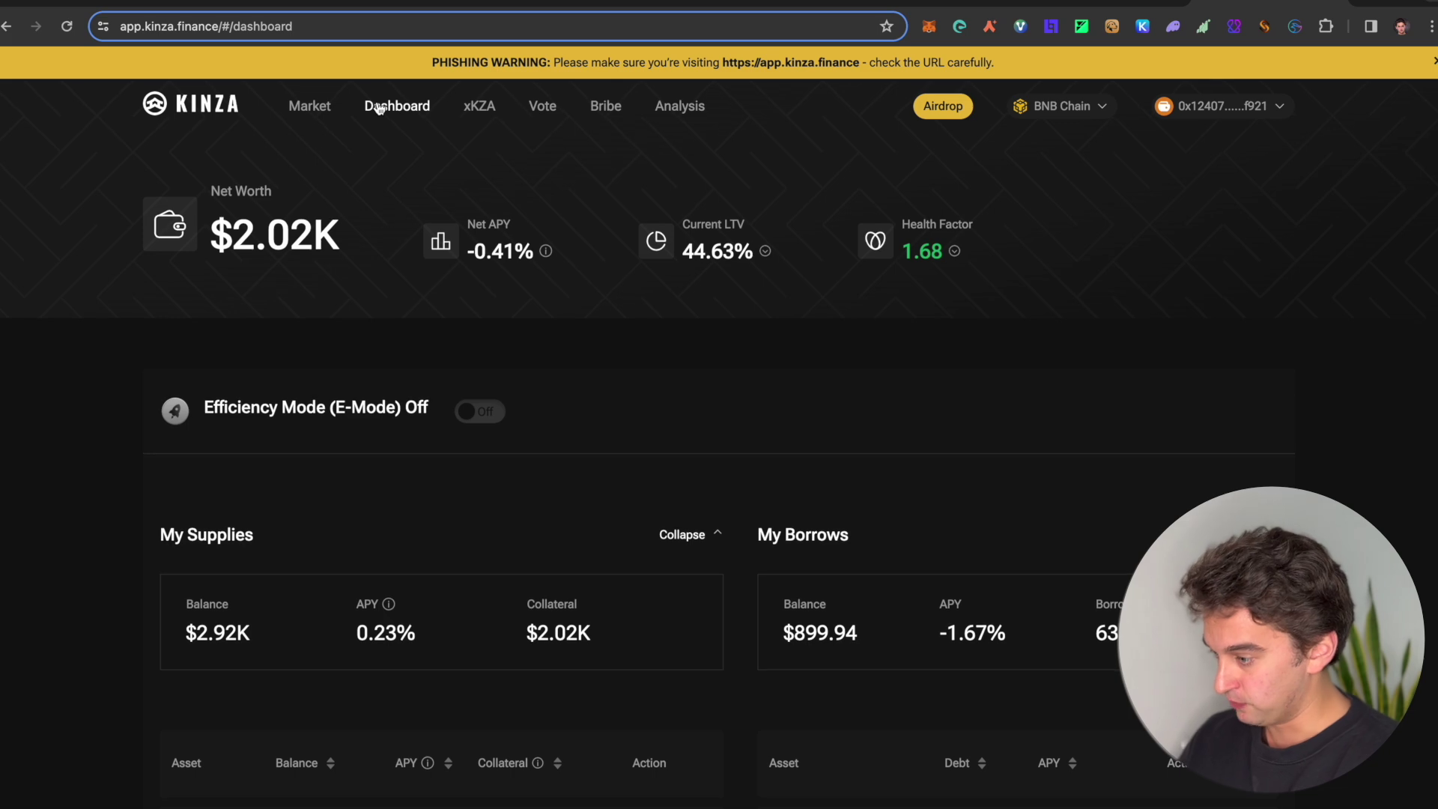
Step: Review the Airdrop points and rankings, then browse the Market page's single-asset LTVs and APYs
click(943, 109)
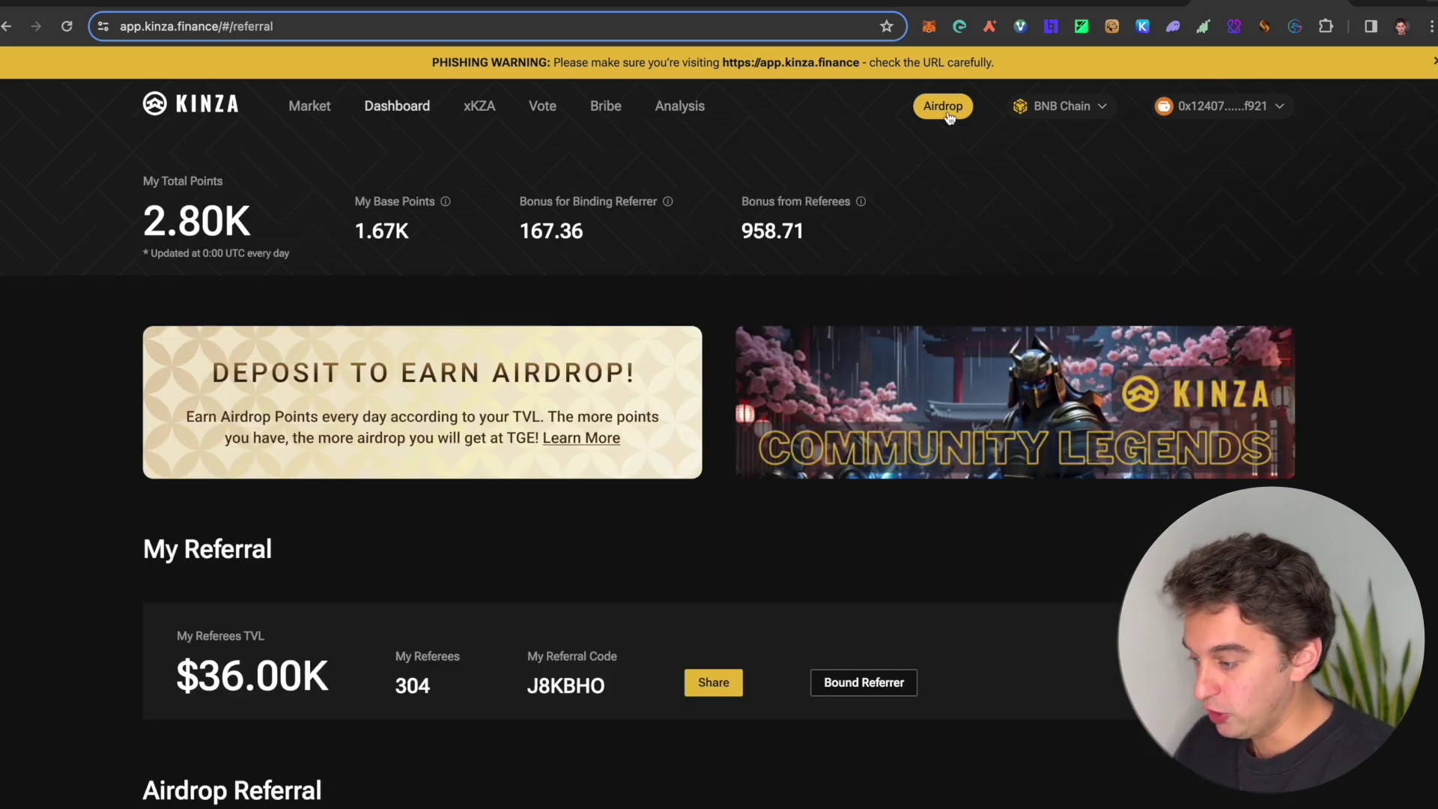
scroll(308, 426, down, 14)
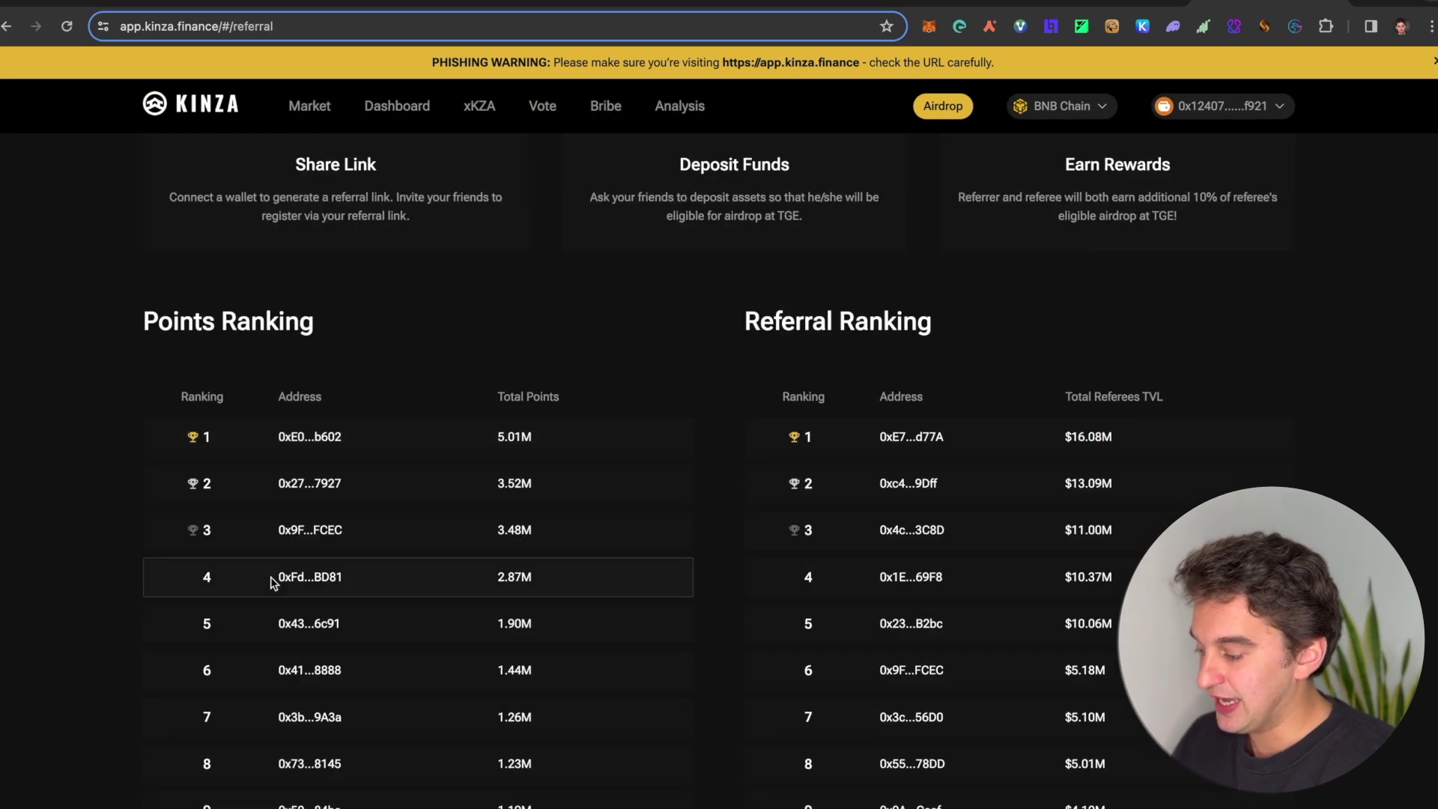
scroll(249, 665, up, 1)
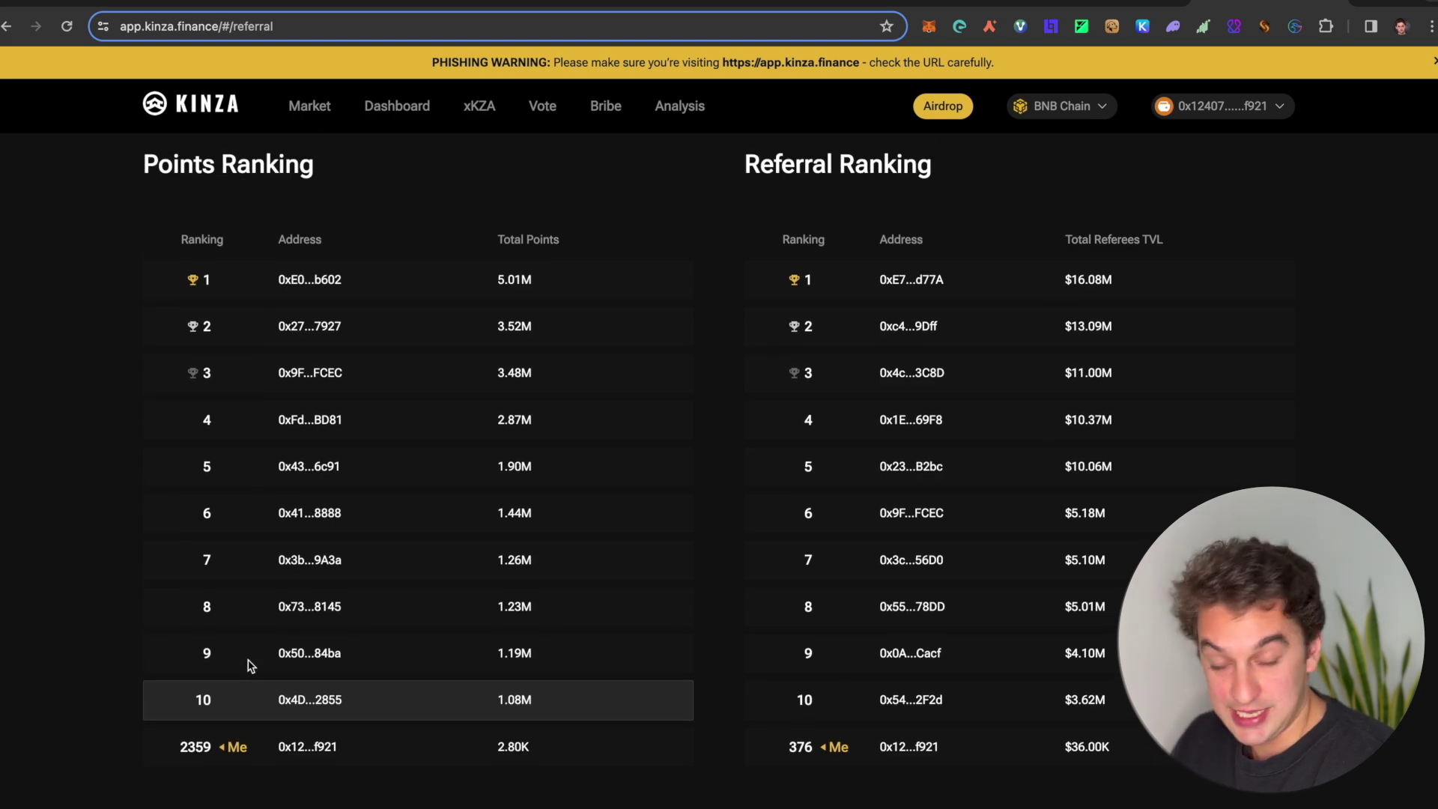
scroll(249, 665, up, 13)
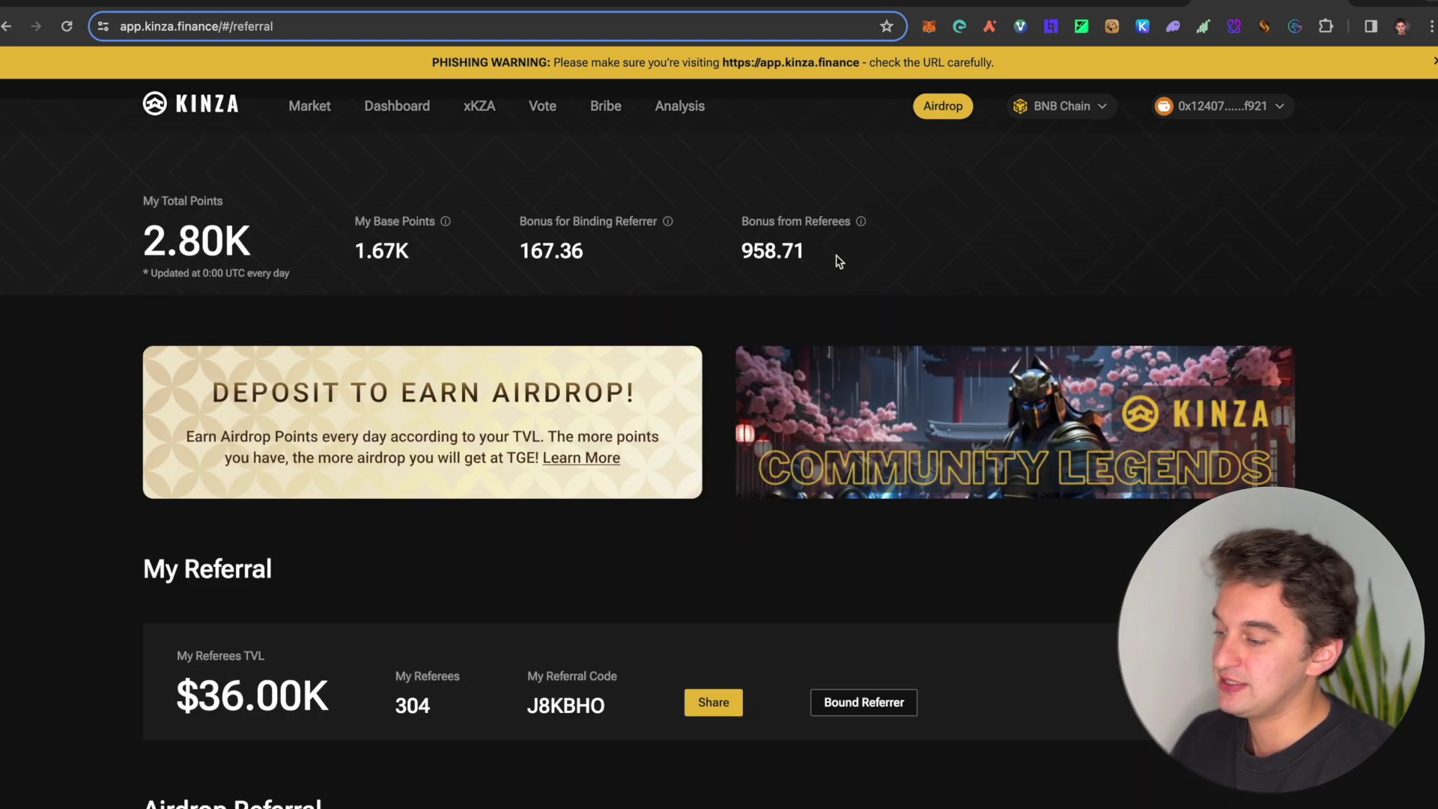
scroll(838, 261, down, 1)
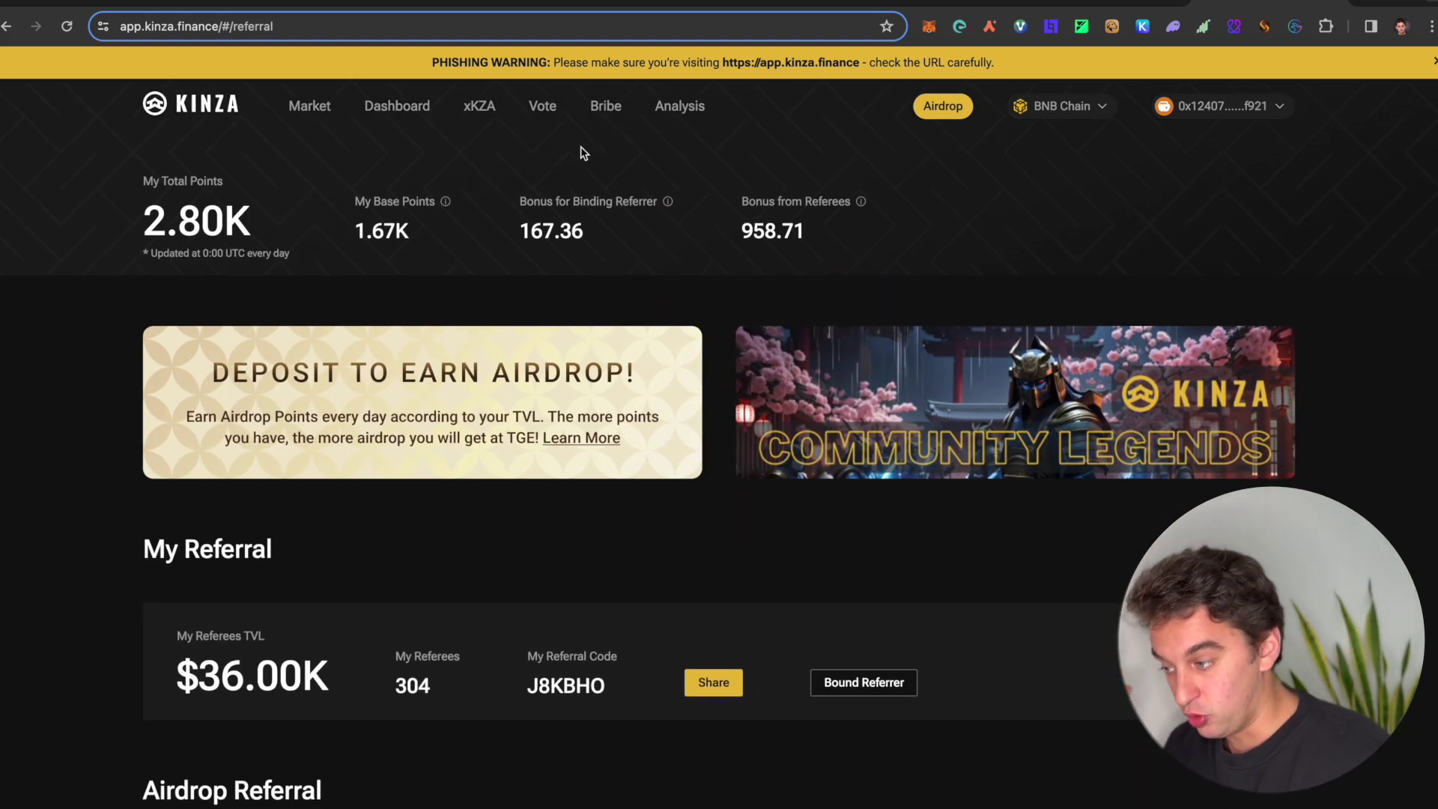
click(304, 114)
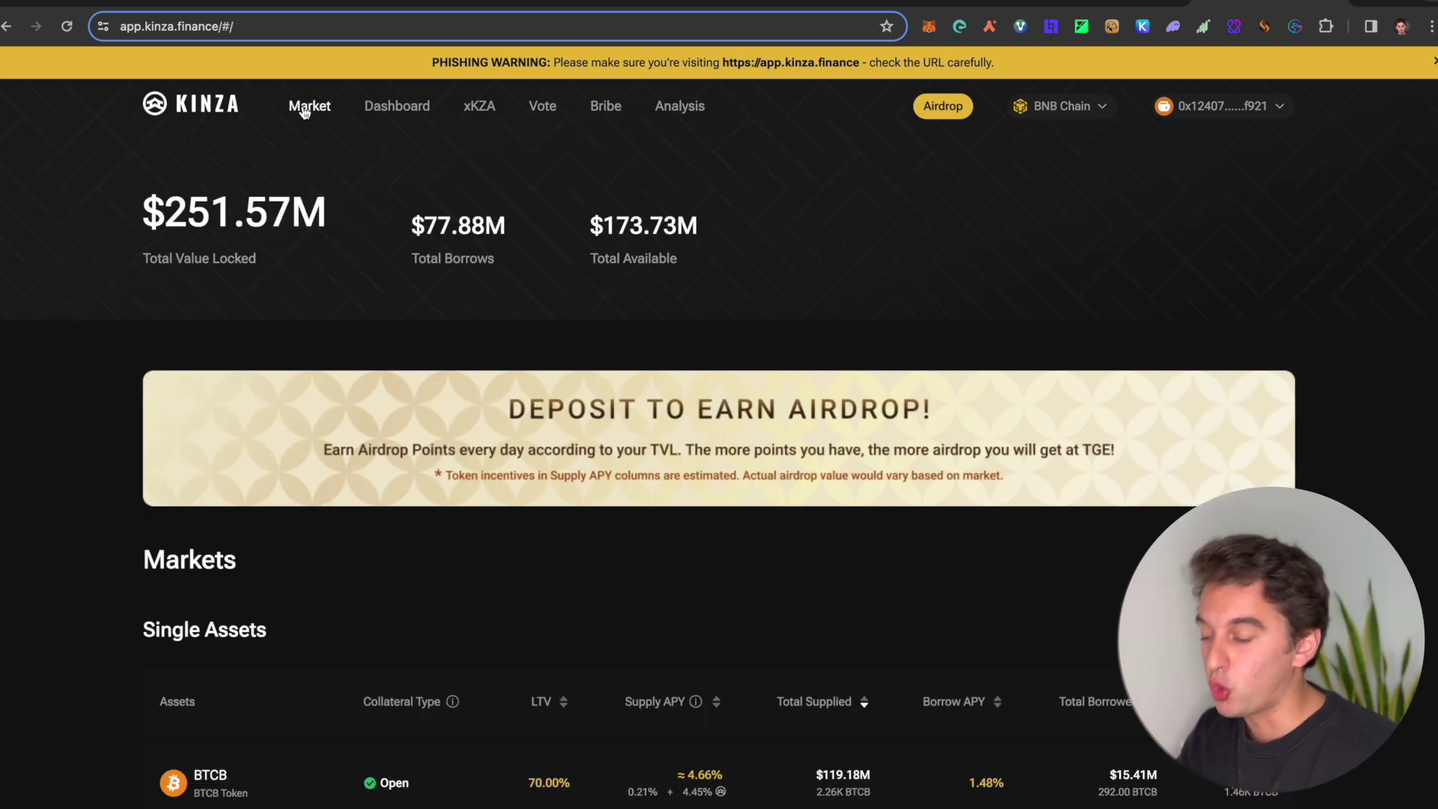
scroll(928, 229, down, 2)
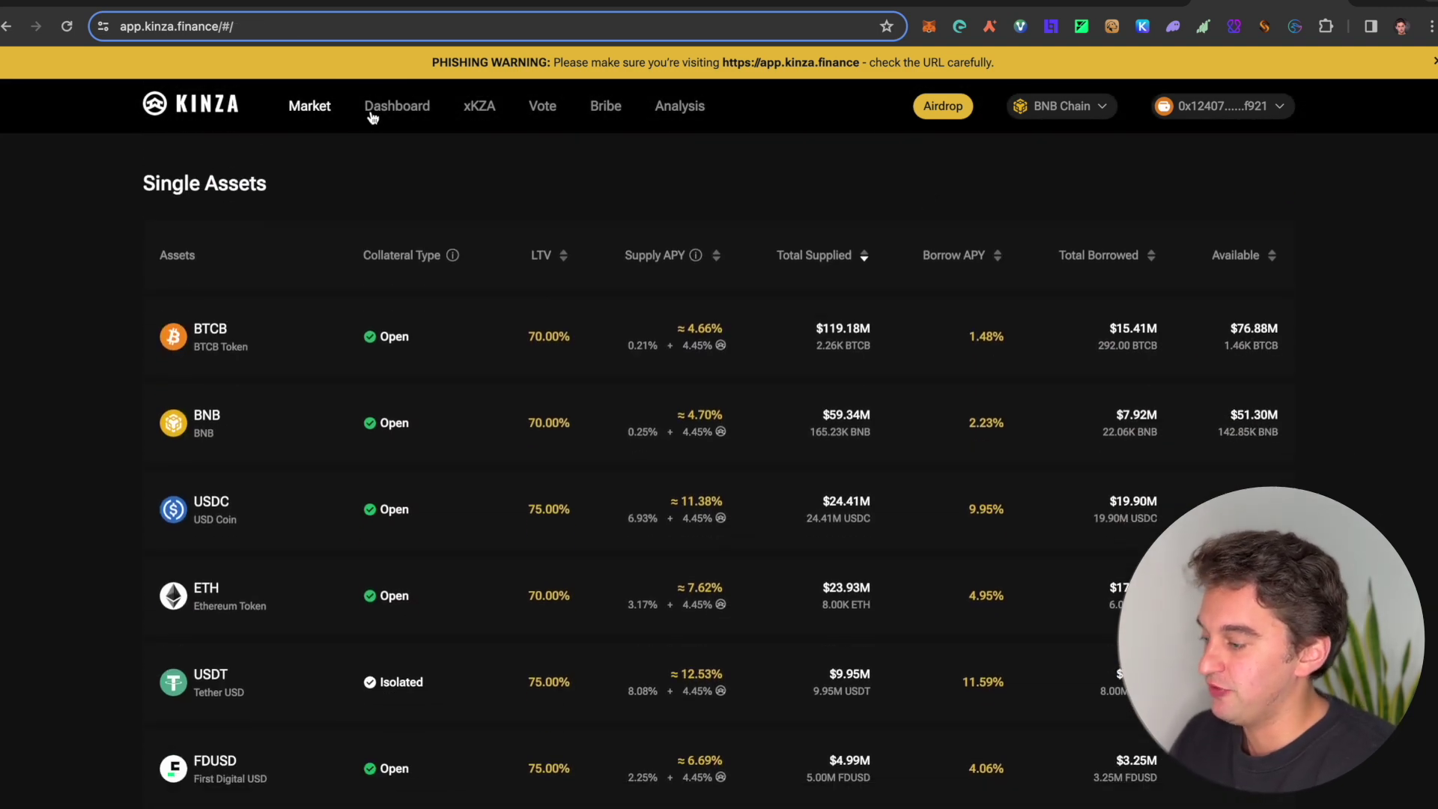
Step: Review the dashboard's $2.02K net worth, 1.68 health factor, BNB supply and slisBNB borrow
click(396, 107)
scroll(738, 632, down, 8)
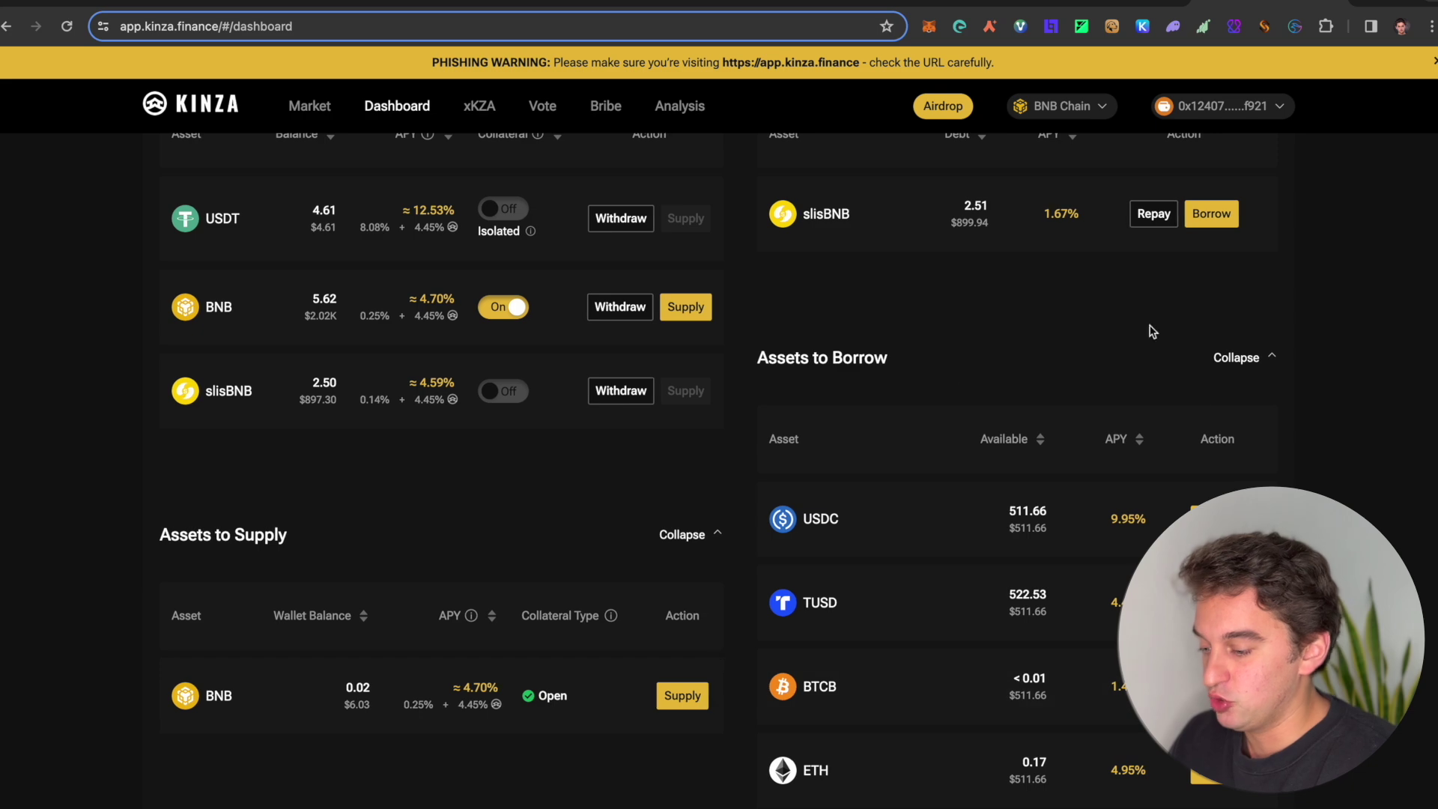
scroll(969, 496, down, 7)
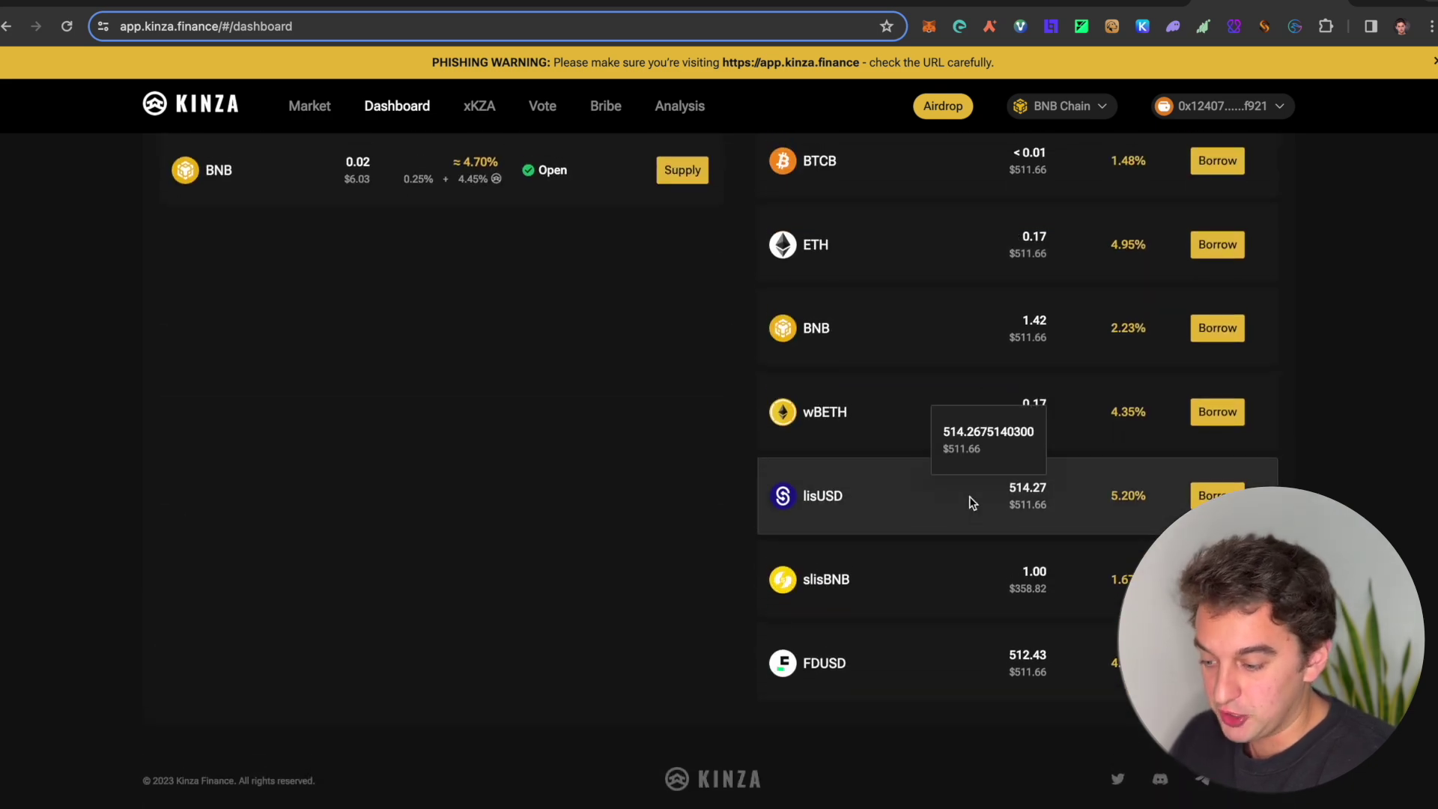
scroll(970, 501, up, 14)
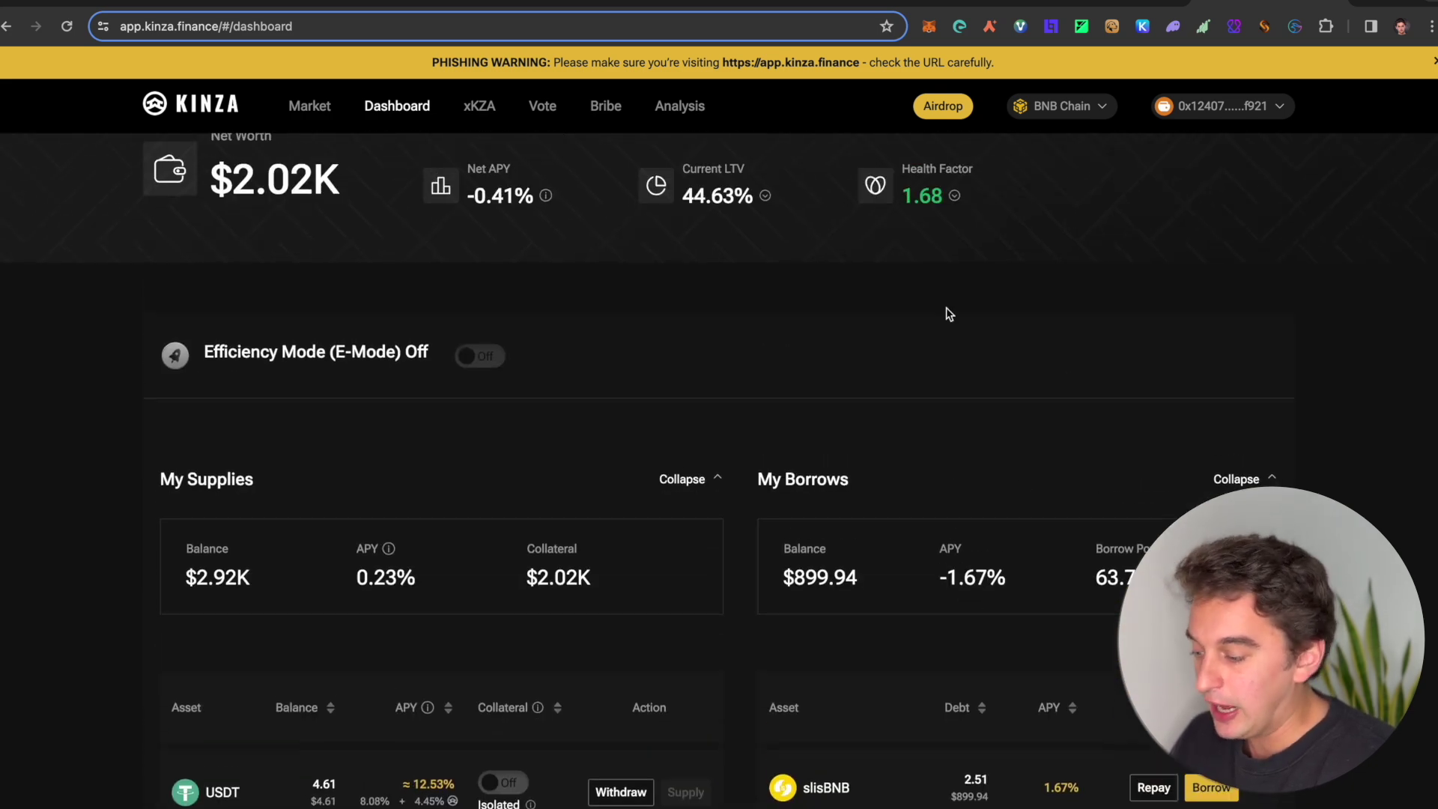
scroll(949, 313, down, 2)
scroll(554, 483, down, 1)
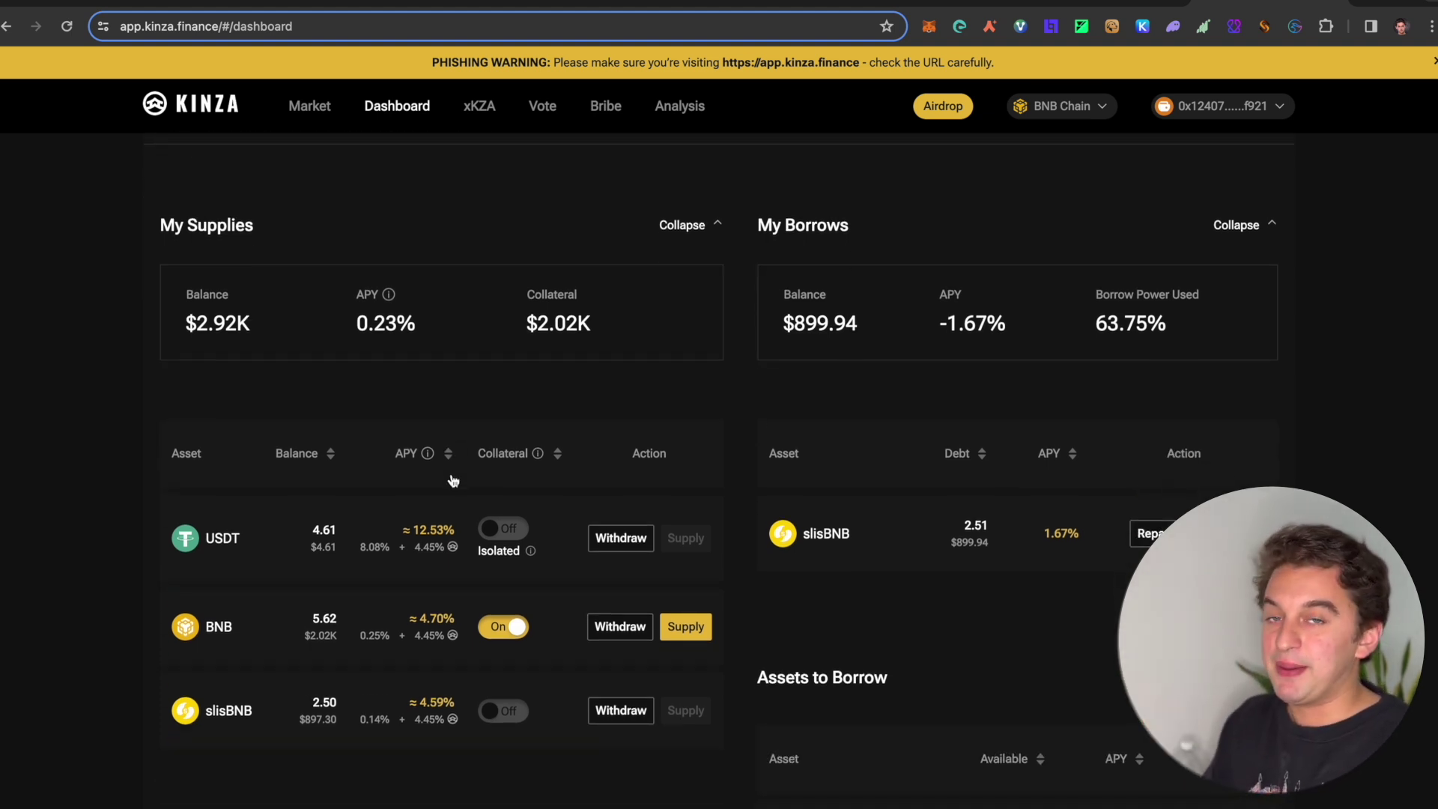
scroll(453, 480, up, 1)
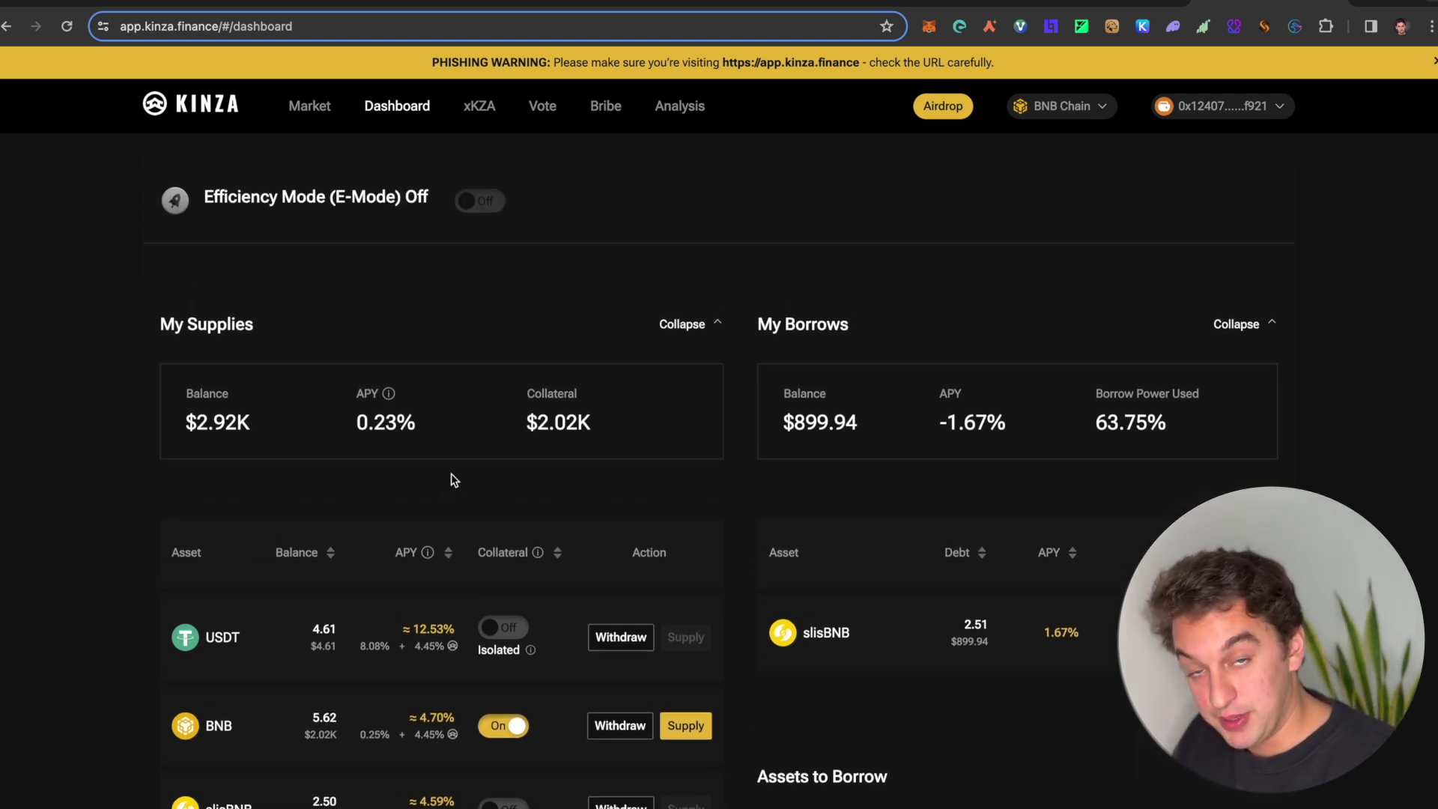
scroll(358, 540, down, 2)
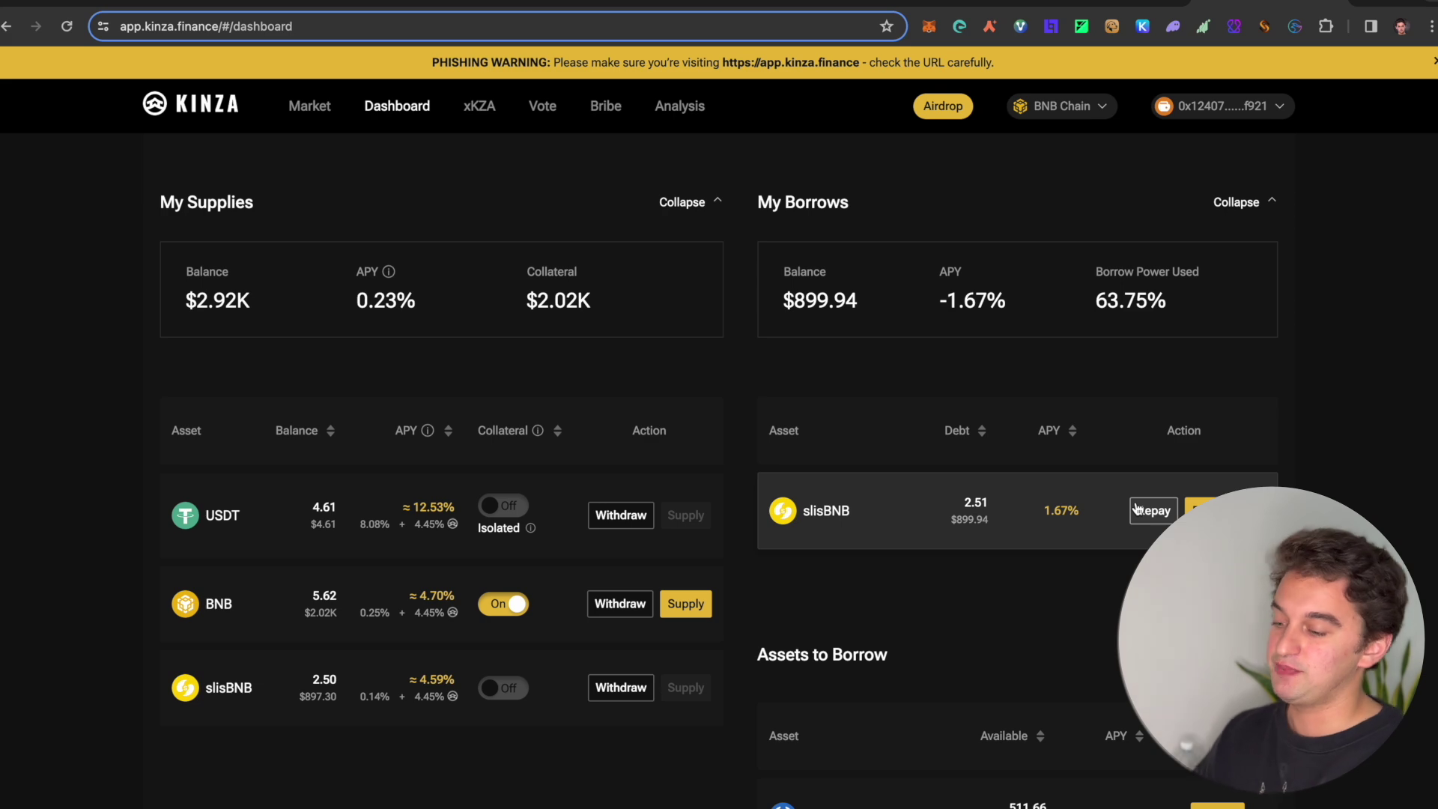
scroll(712, 587, down, 10)
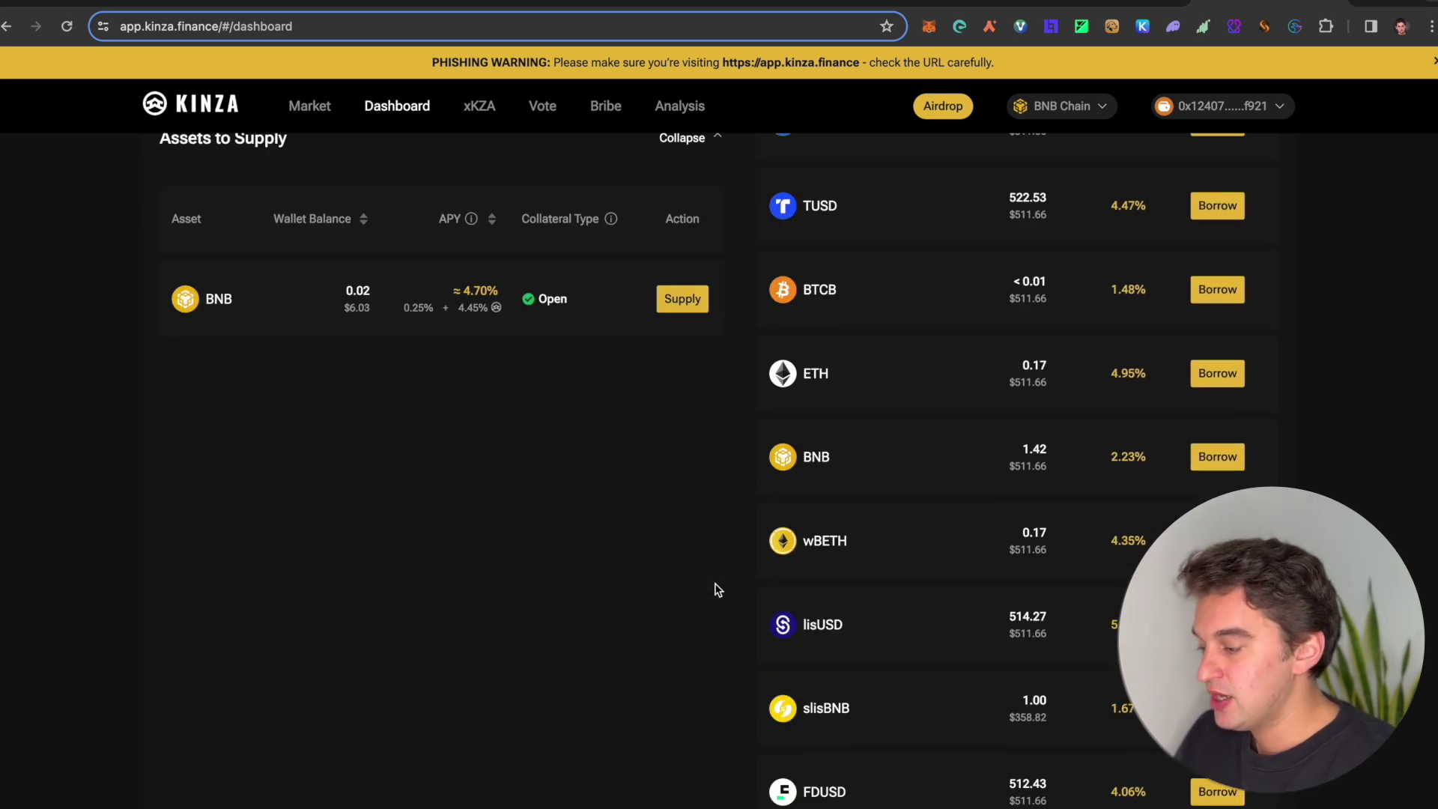
scroll(715, 589, up, 5)
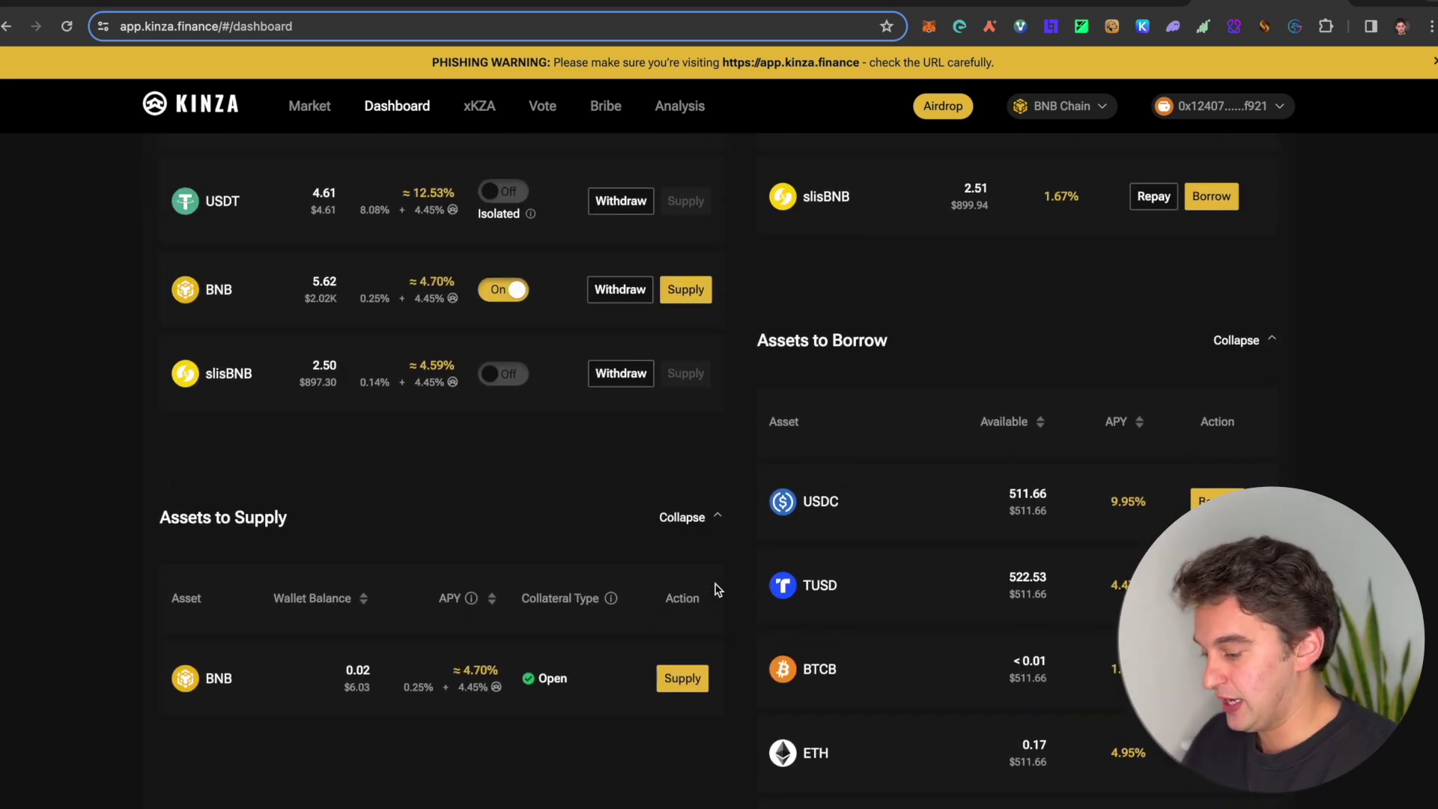
scroll(652, 571, up, 7)
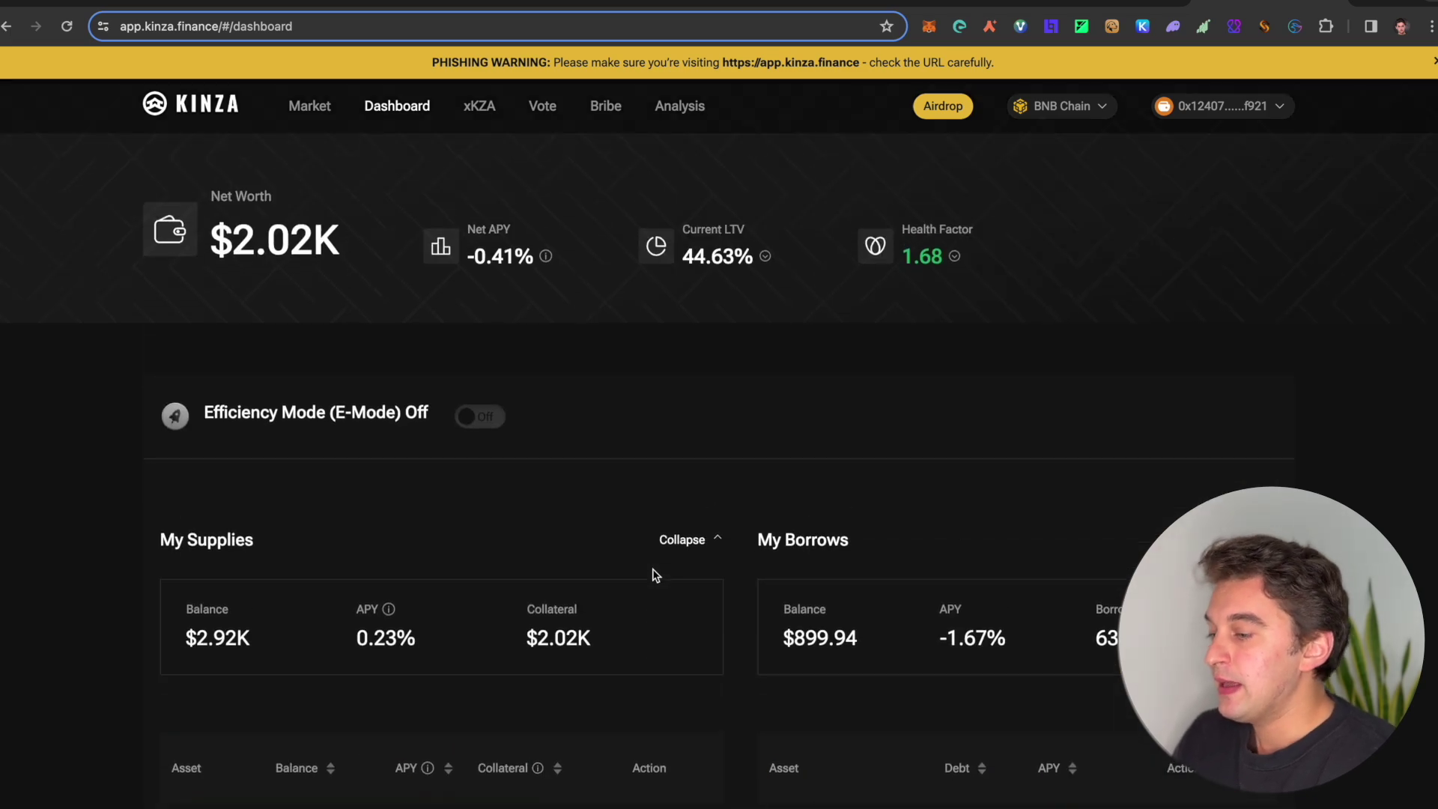